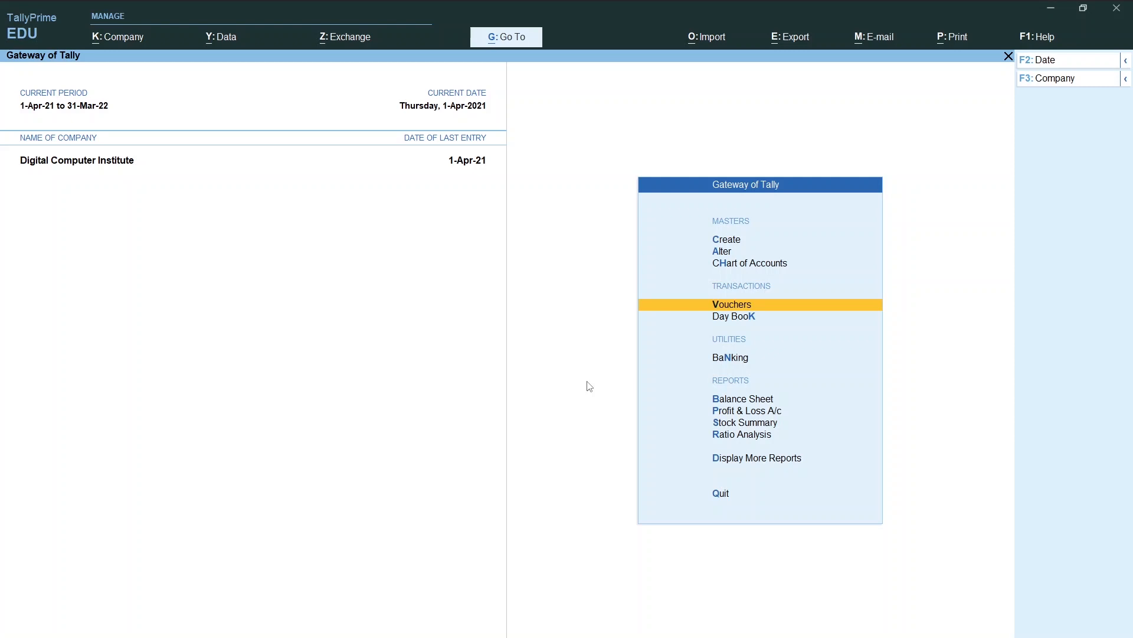
# Switch to the Word document "tally prime data" and review the GST-2 purchase return list against the GST-1 purchase entries.
pyautogui.hotkey('alt', 'Tab')
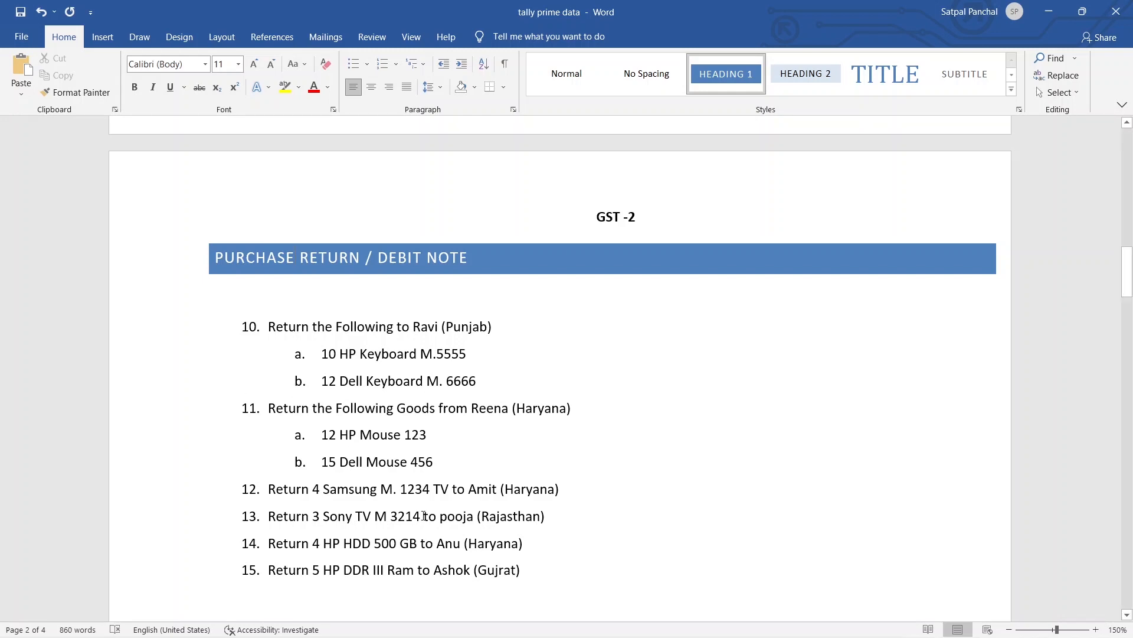
pyautogui.moveTo(554, 582); pyautogui.dragTo(237, 329)
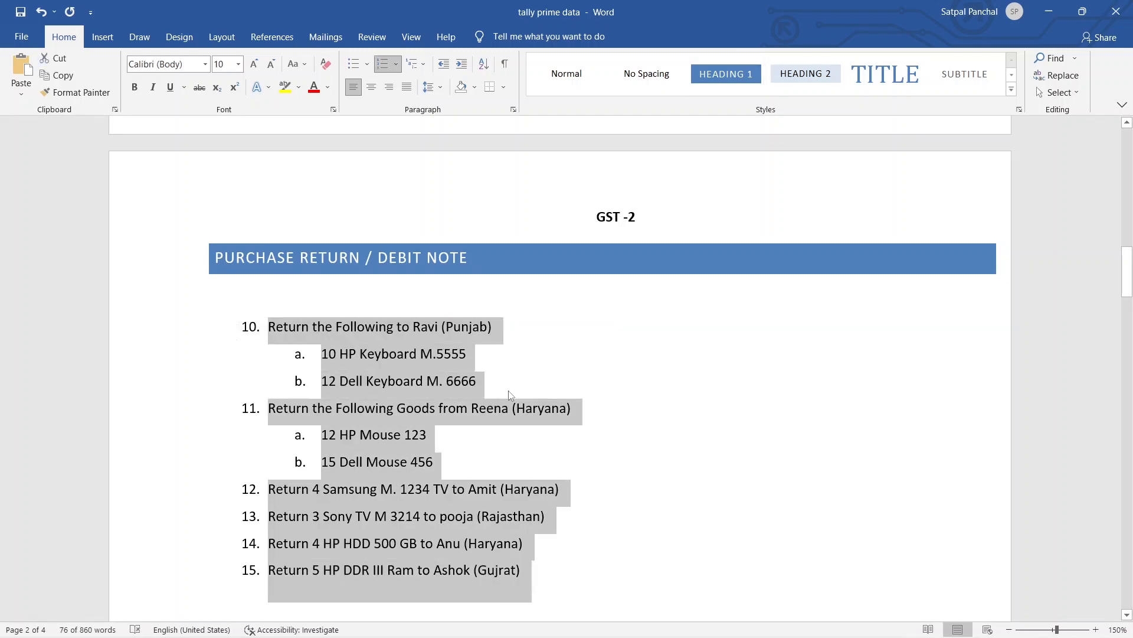
pyautogui.scroll(10, 511, 397)
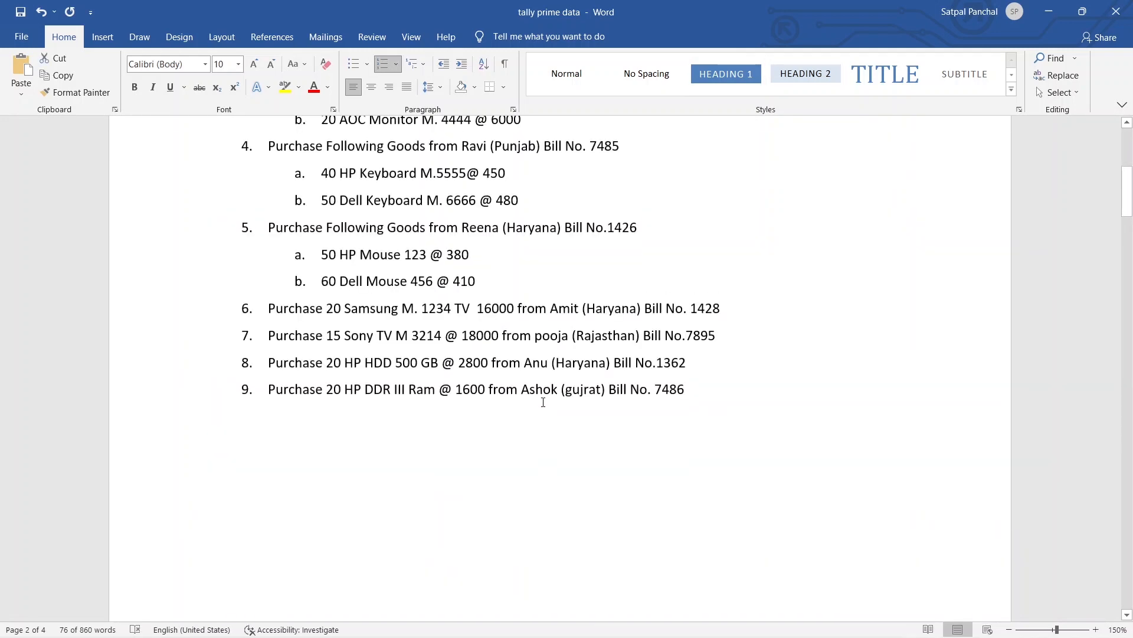
pyautogui.scroll(3, 543, 402)
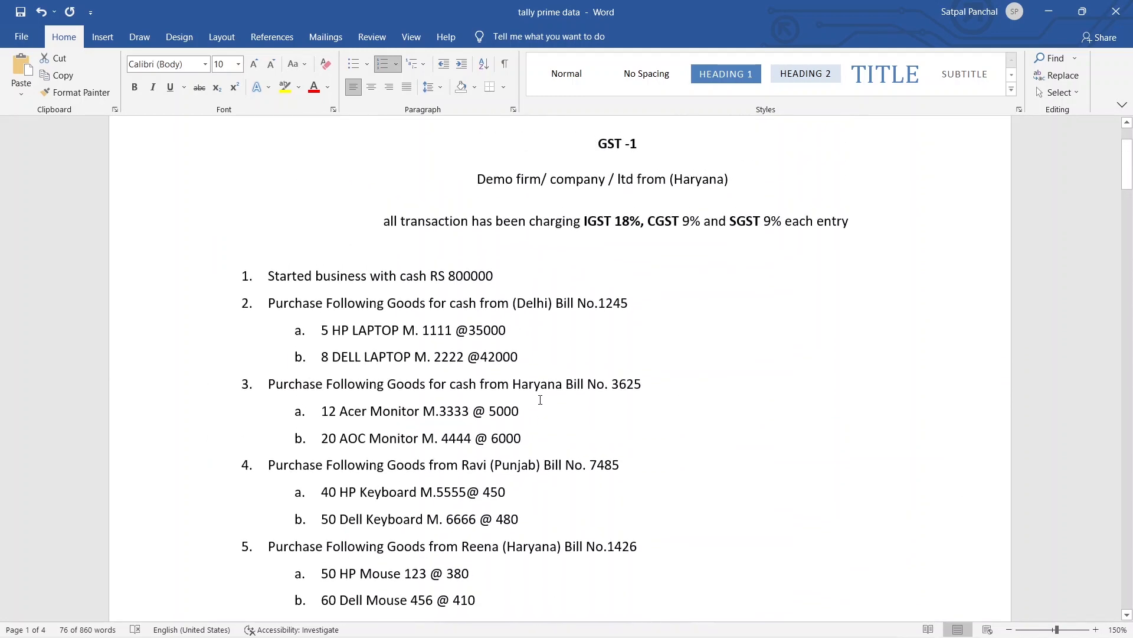
pyautogui.scroll(-1, 540, 400)
pyautogui.scroll(-2, 540, 400)
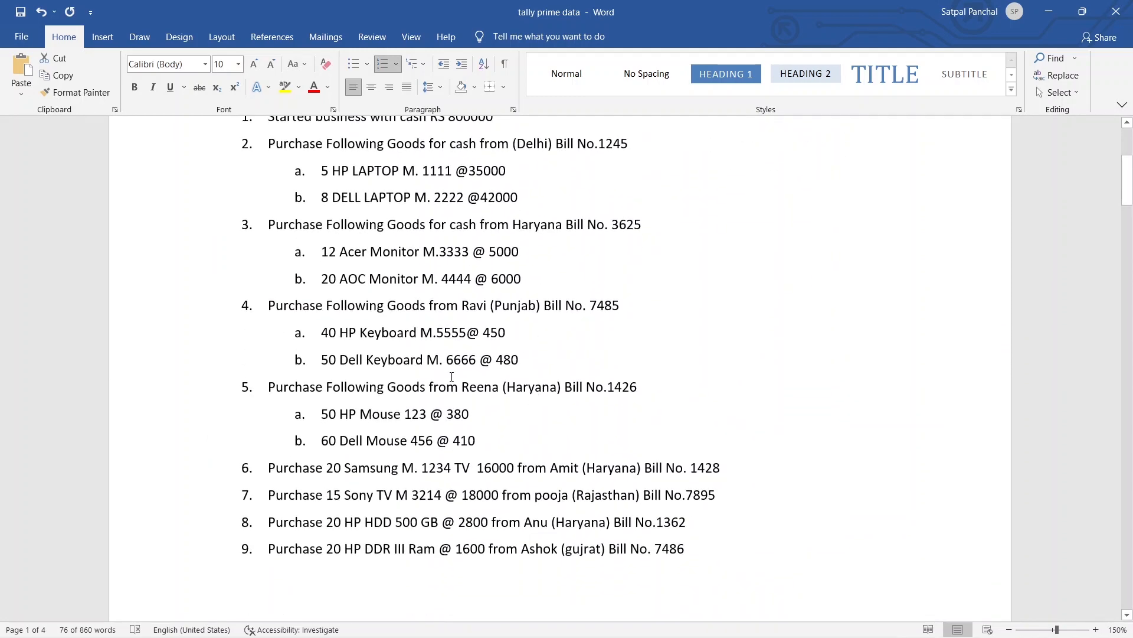
pyautogui.scroll(2, 452, 376)
pyautogui.scroll(-1, 473, 396)
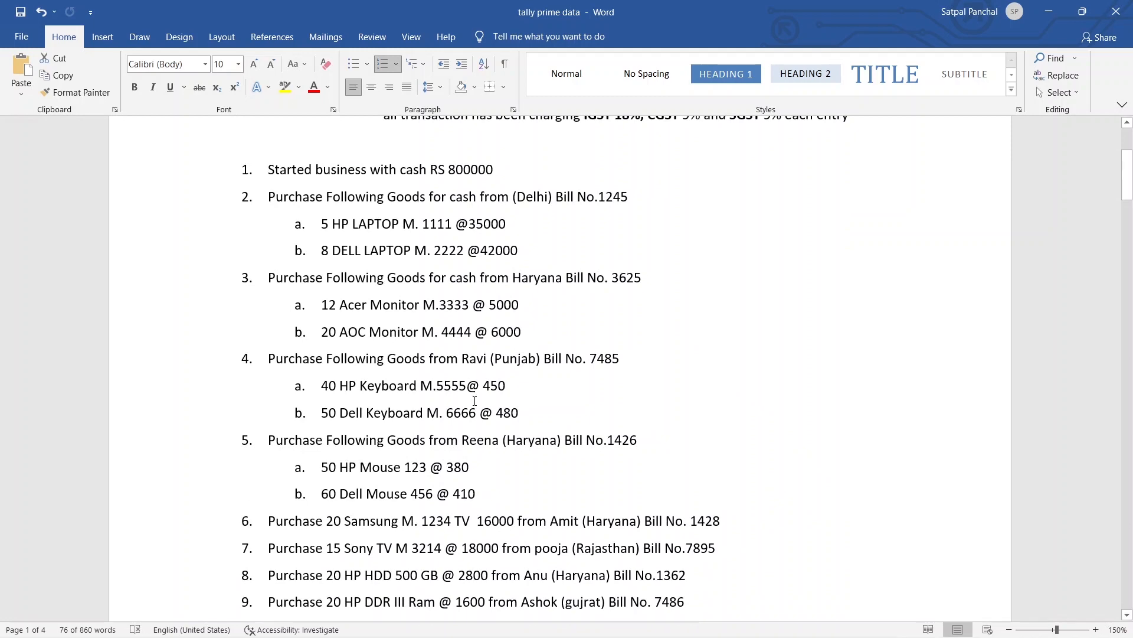
pyautogui.scroll(-15, 475, 401)
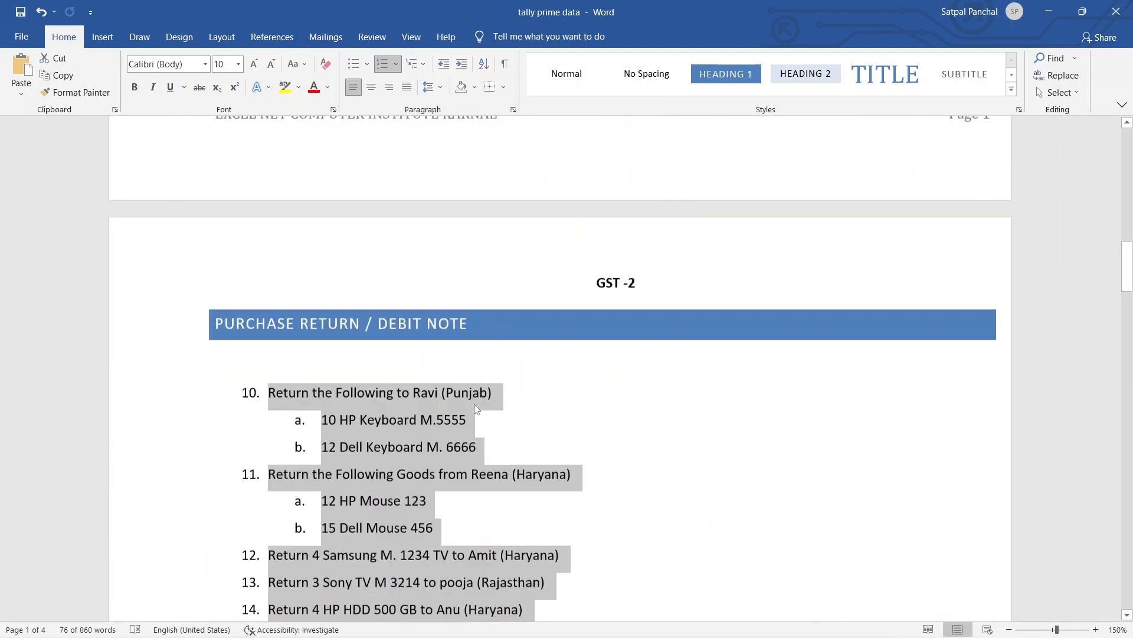
pyautogui.scroll(12, 475, 403)
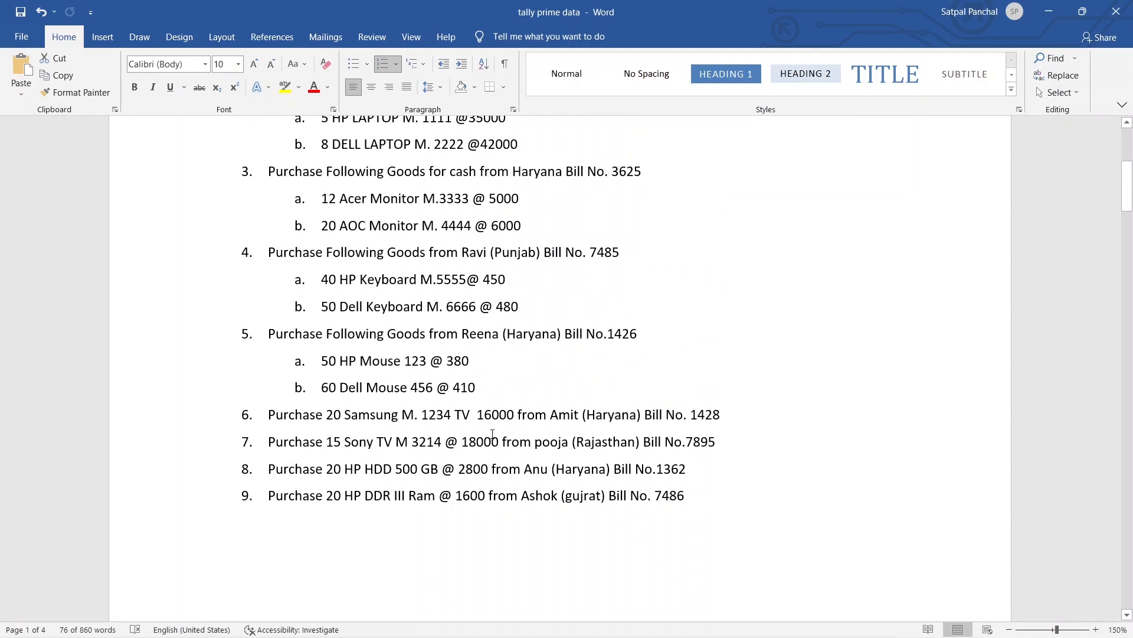
pyautogui.scroll(-10, 493, 435)
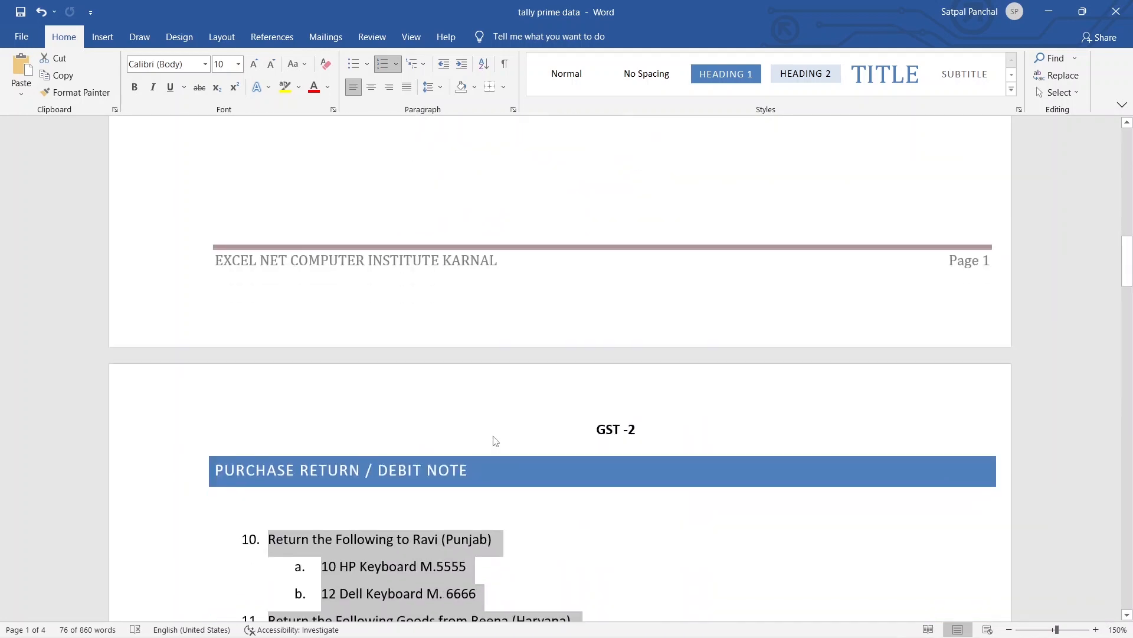
pyautogui.scroll(-6, 494, 440)
pyautogui.scroll(1, 380, 391)
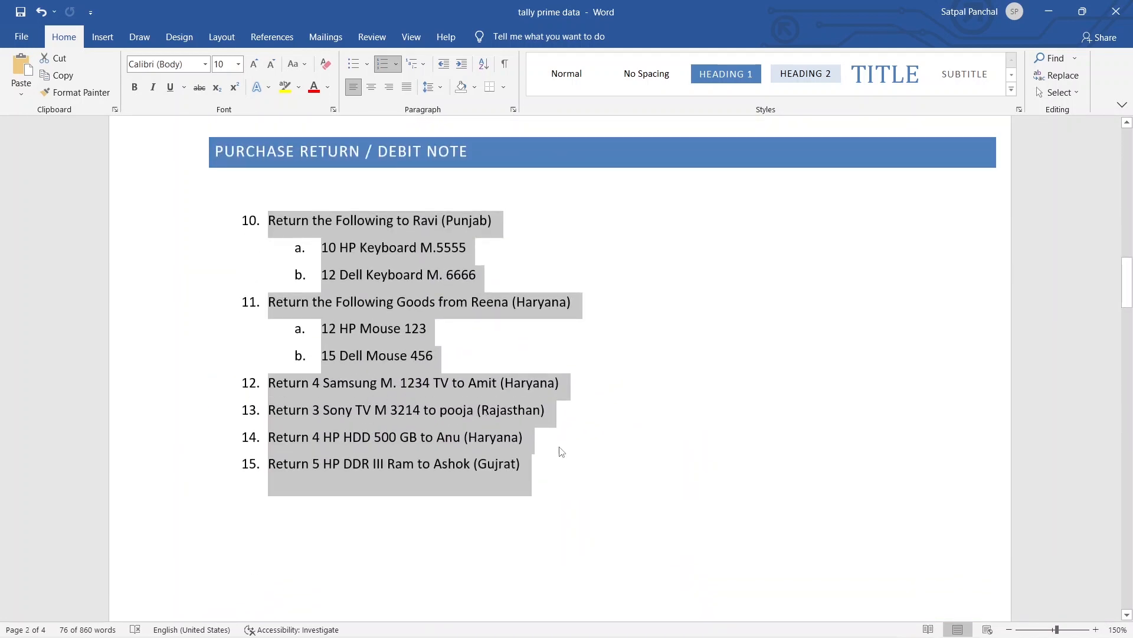
pyautogui.click(530, 462)
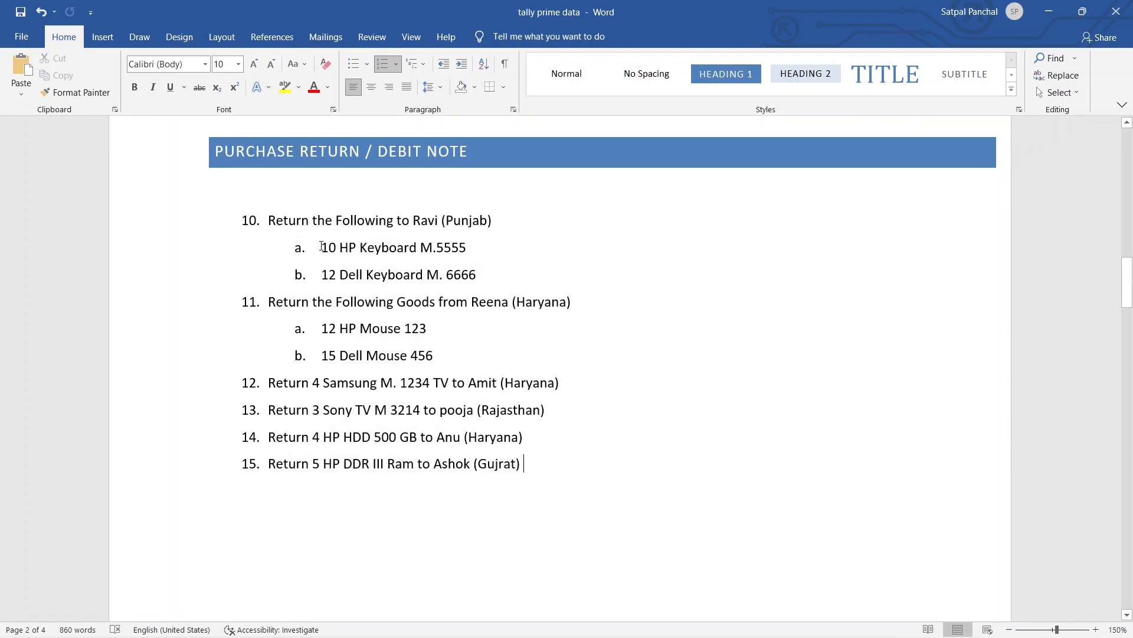
# Compare the HP and Dell keyboards in return entry 10 with the matching keyboard purchase in entry 4.
pyautogui.moveTo(322, 246); pyautogui.dragTo(386, 249)
pyautogui.moveTo(321, 275); pyautogui.dragTo(363, 276)
pyautogui.click(461, 276)
pyautogui.scroll(12, 467, 283)
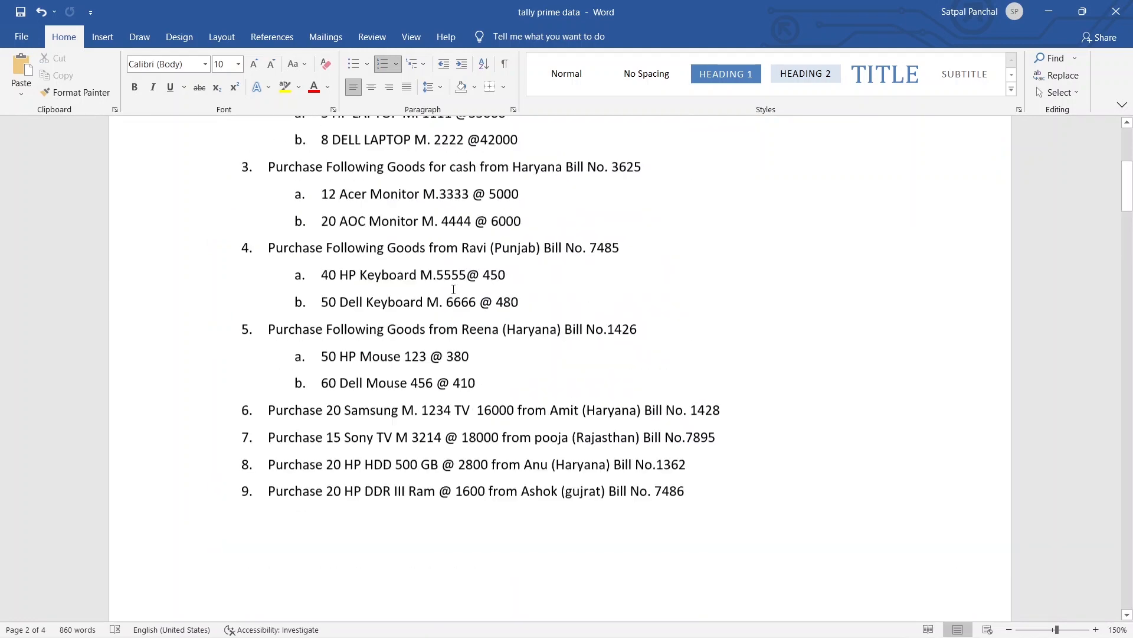
pyautogui.scroll(2, 454, 289)
pyautogui.scroll(-2, 379, 335)
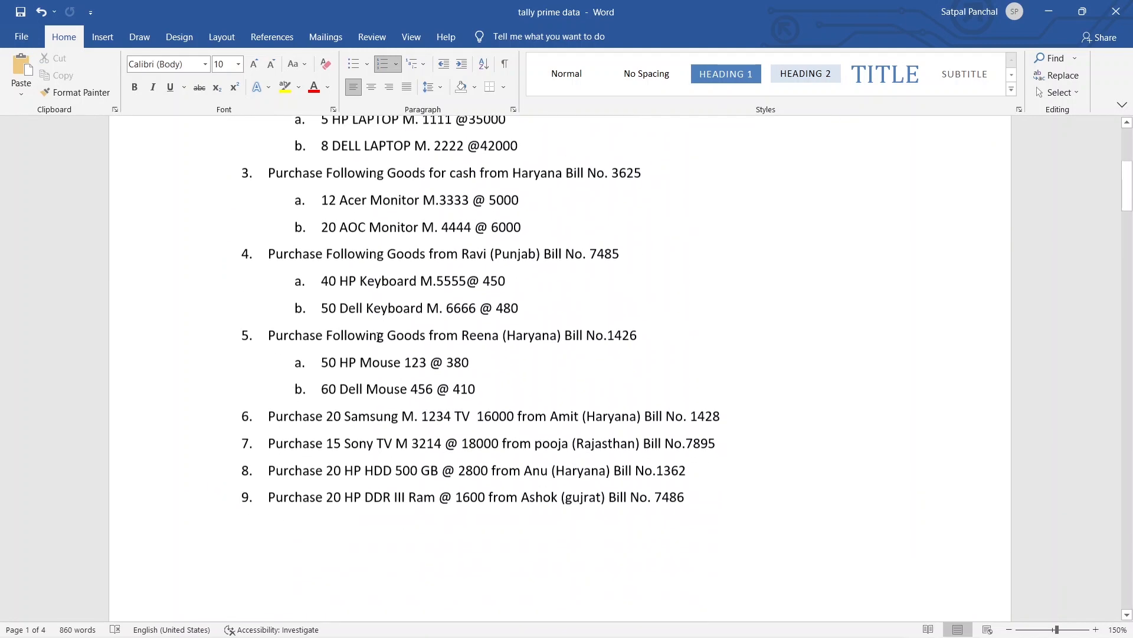
pyautogui.moveTo(320, 361); pyautogui.dragTo(423, 362)
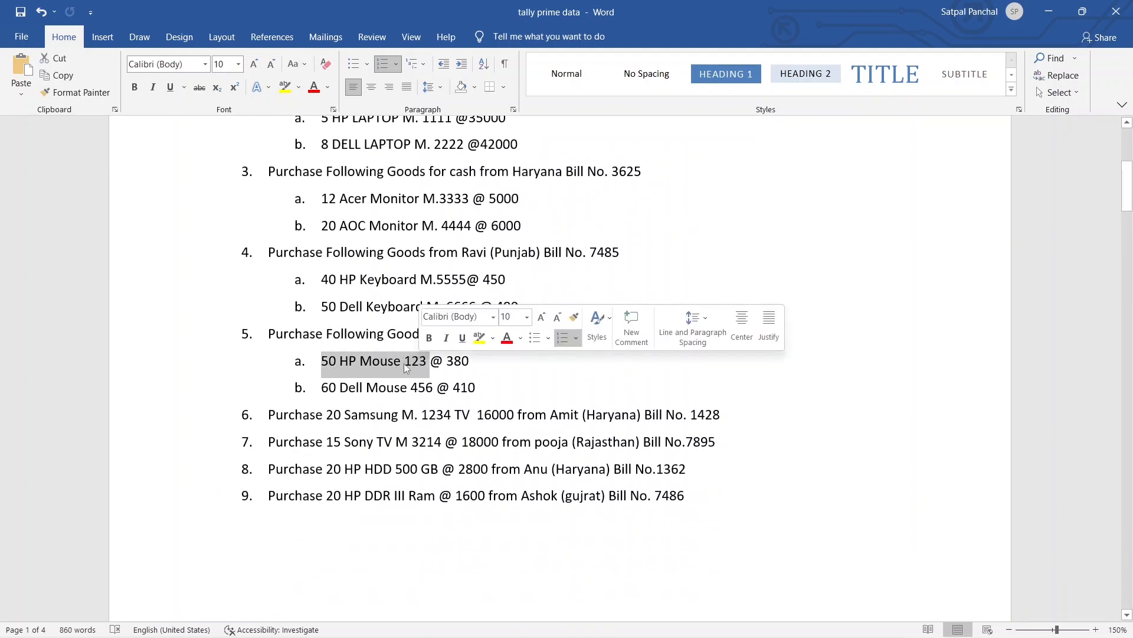
pyautogui.moveTo(324, 372)
pyautogui.mouseDown()
pyautogui.moveTo(340, 385)
pyautogui.moveTo(338, 364)
pyautogui.moveTo(340, 388)
pyautogui.mouseUp()
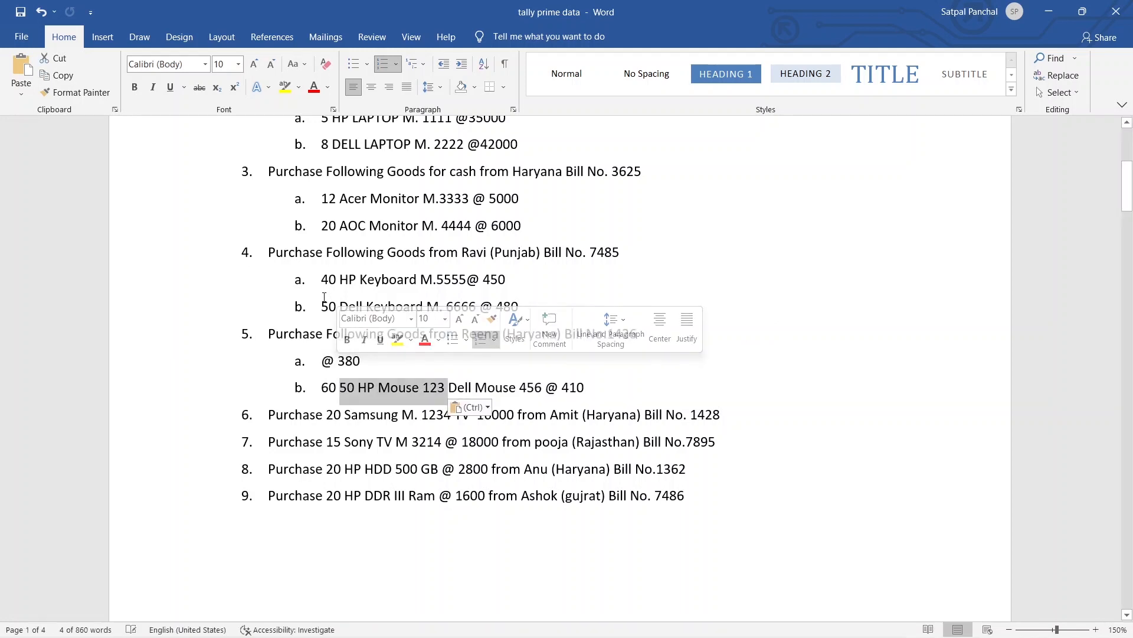
pyautogui.moveTo(321, 306); pyautogui.dragTo(424, 306)
pyautogui.scroll(-3, 499, 409)
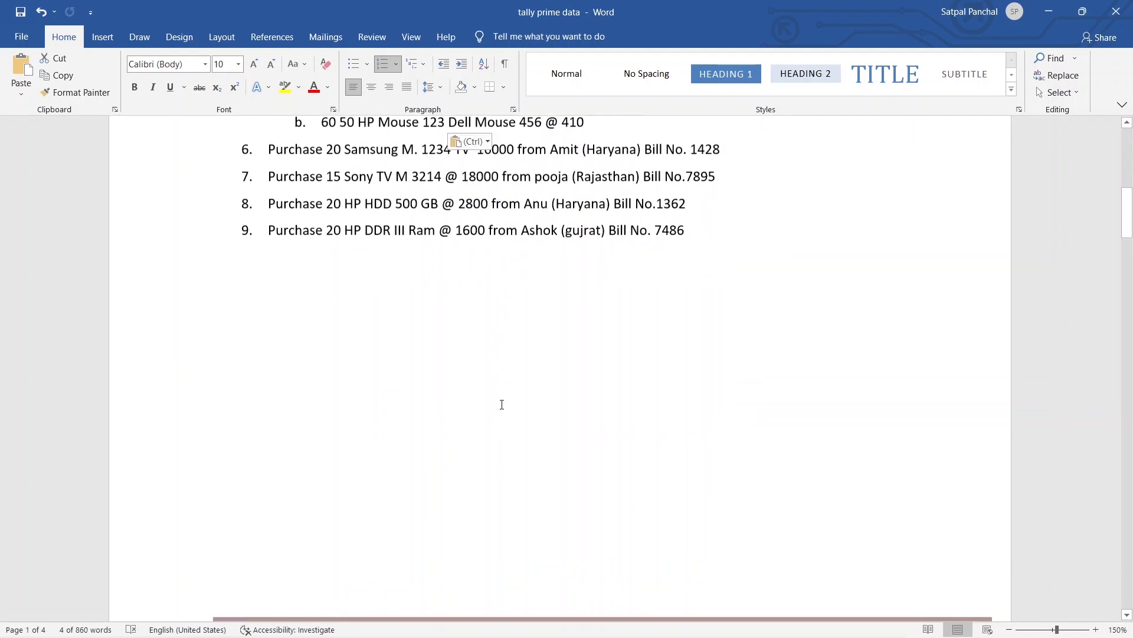
pyautogui.scroll(4, 500, 407)
pyautogui.click(502, 405)
pyautogui.hotkey('ctrl', 'z')
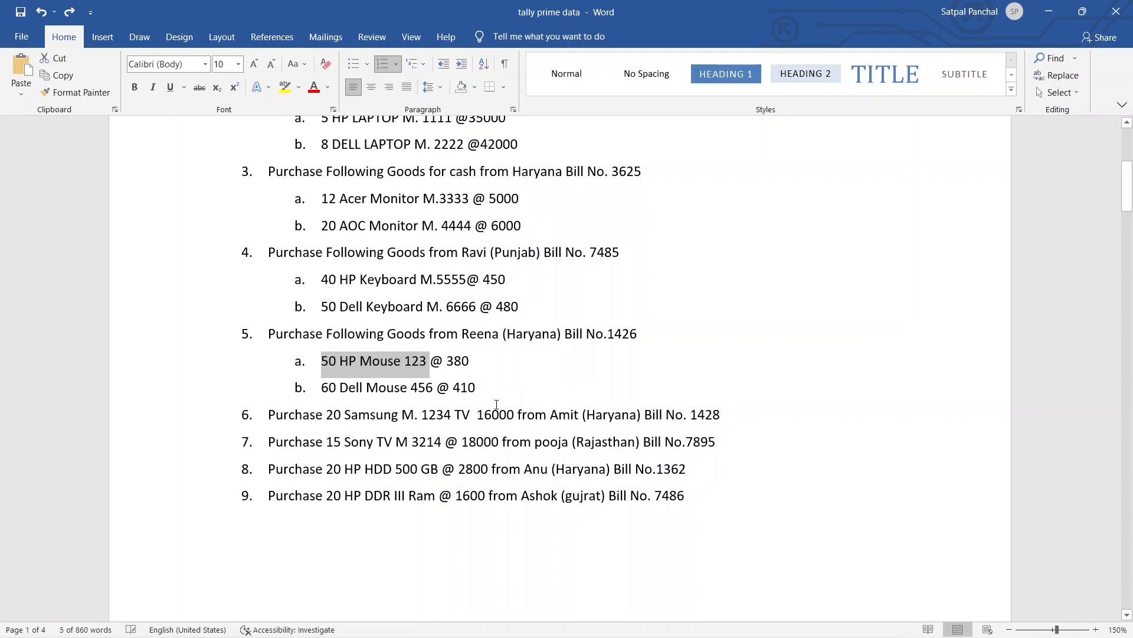
# Examine the GST-1 purchases again and read through debit note entries 10 to 15 under Purchase Return.
pyautogui.scroll(-10, 496, 404)
pyautogui.scroll(-4, 495, 400)
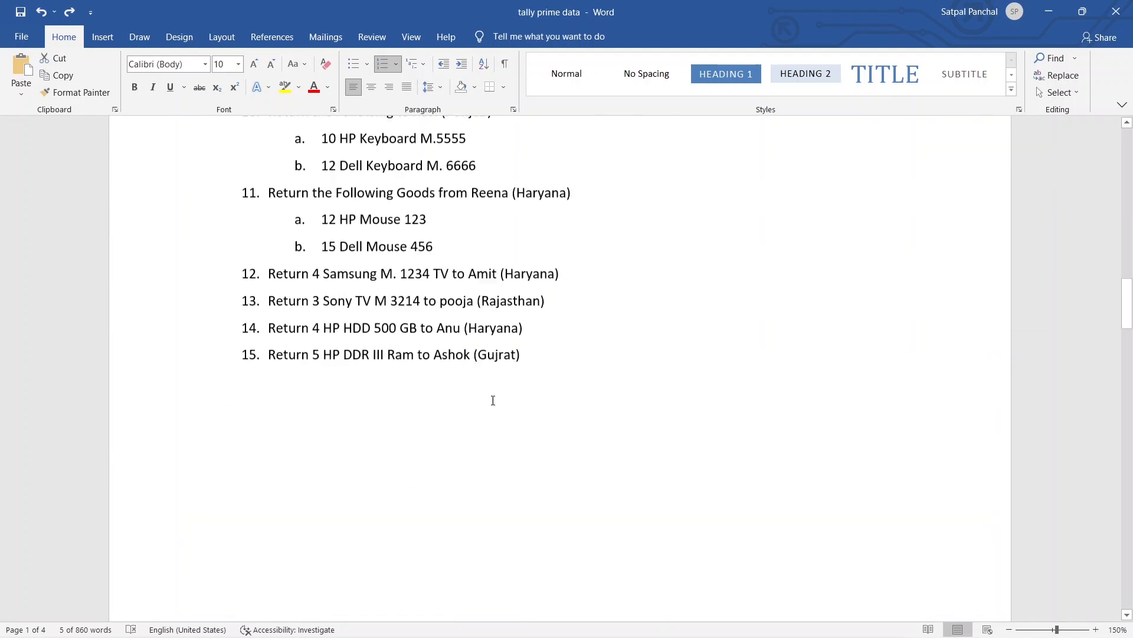
pyautogui.scroll(1, 530, 392)
pyautogui.hotkey('ctrl', 'z')
pyautogui.scroll(-2, 531, 552)
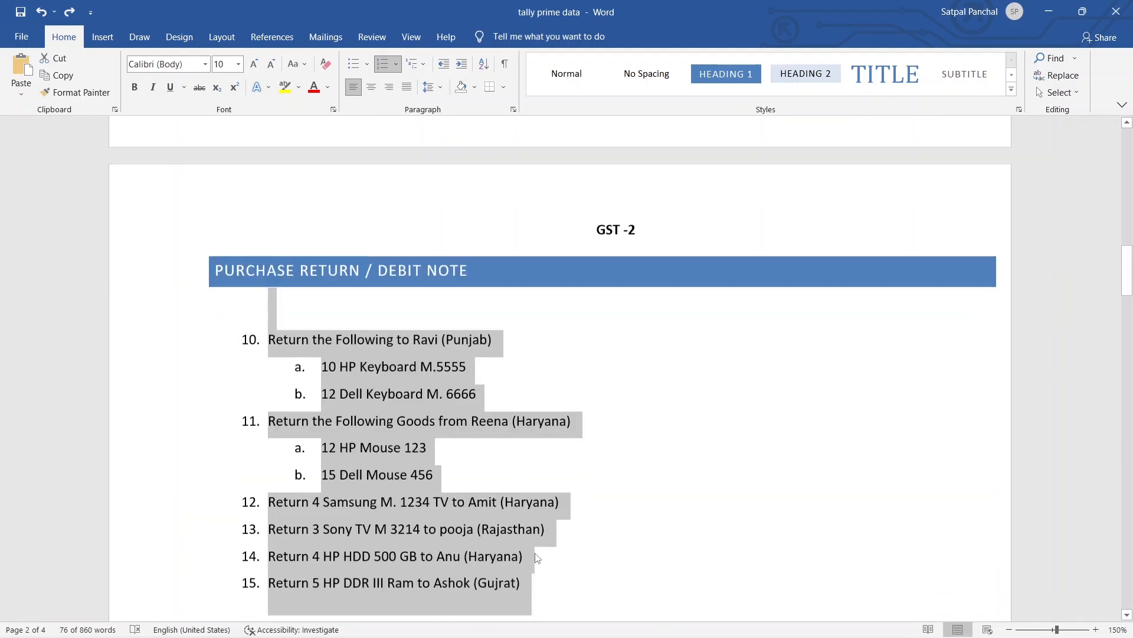
pyautogui.scroll(15, 558, 534)
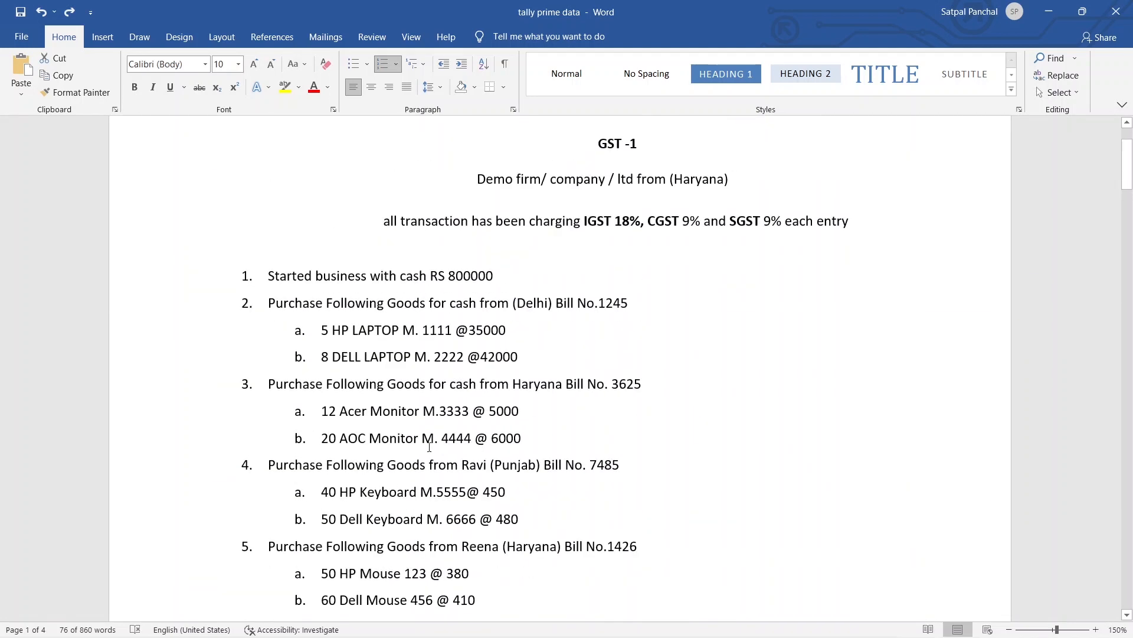
pyautogui.scroll(-8, 414, 437)
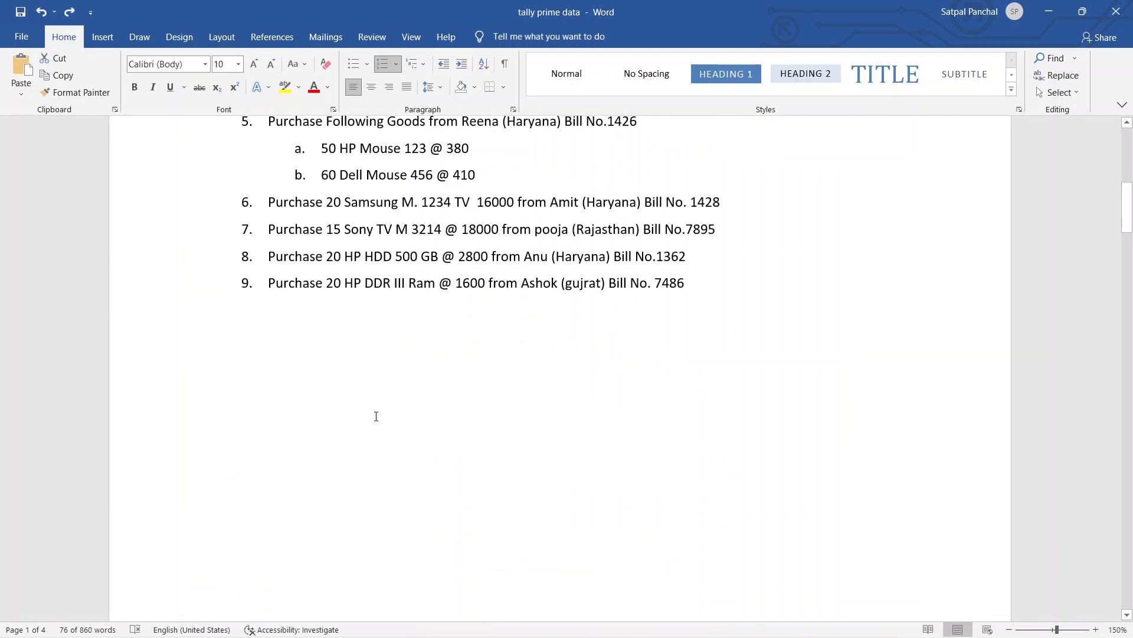
pyautogui.scroll(-10, 483, 432)
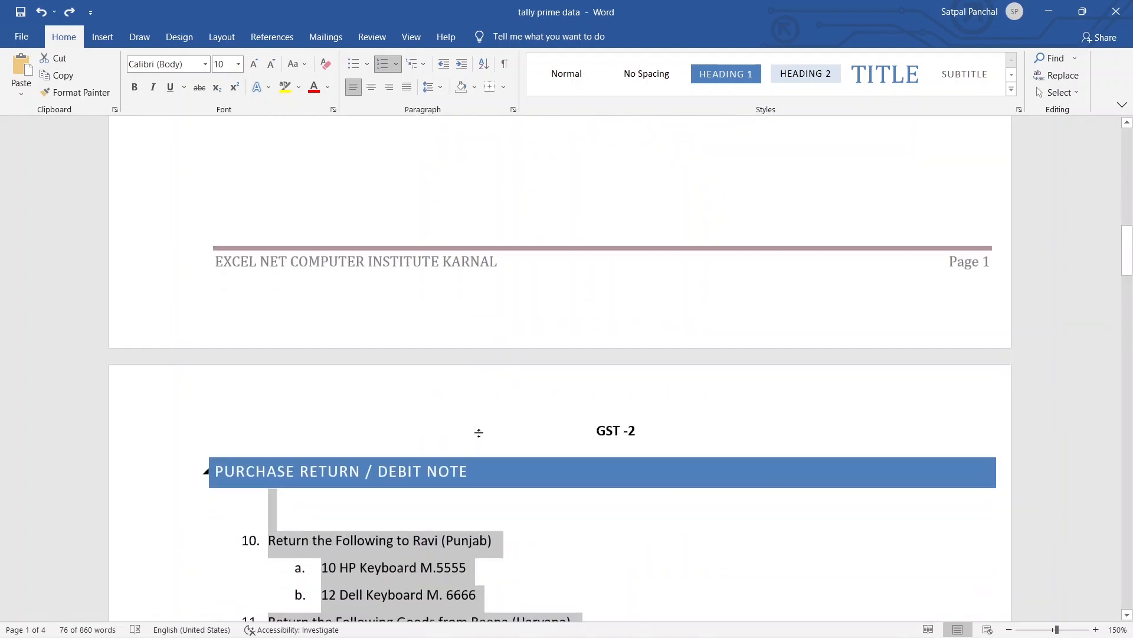
pyautogui.scroll(-3, 477, 434)
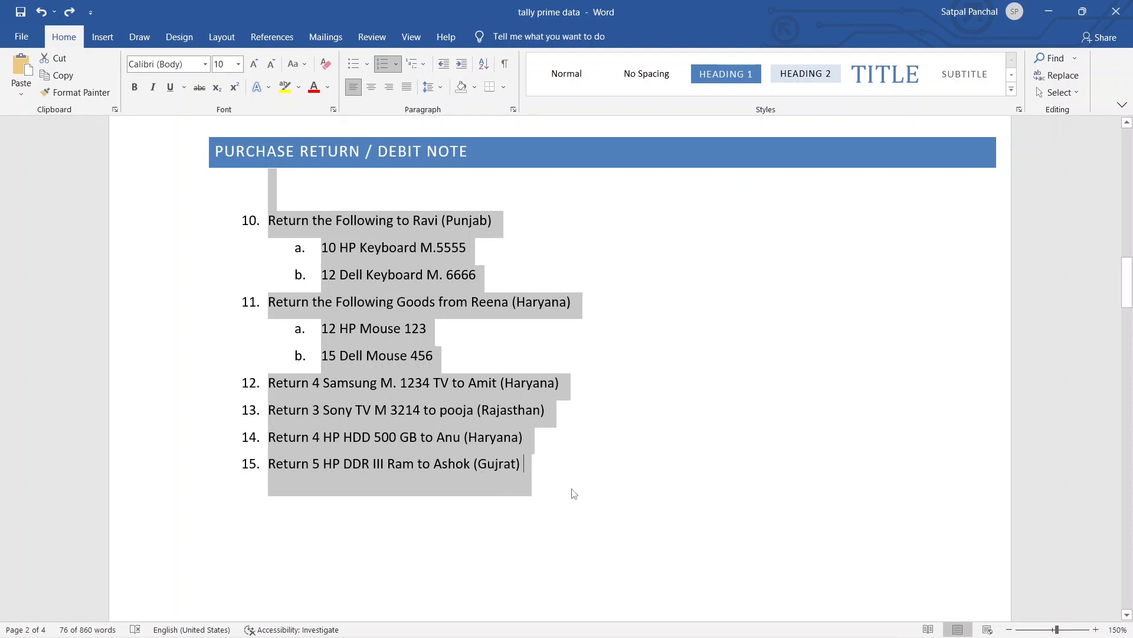
pyautogui.click(528, 464)
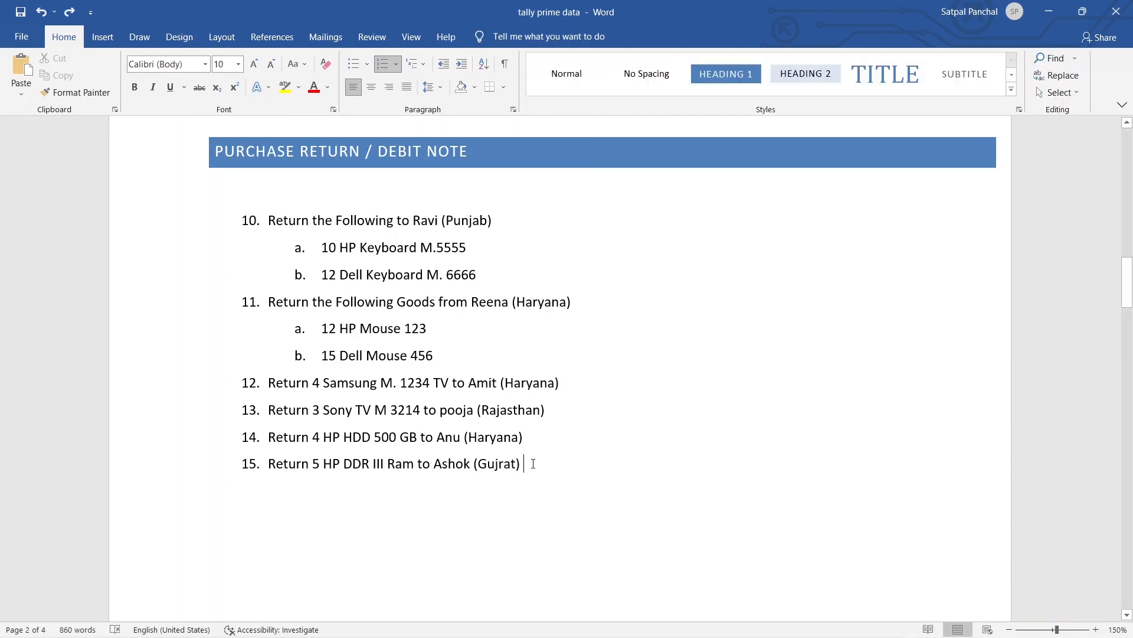
pyautogui.scroll(1, 261, 286)
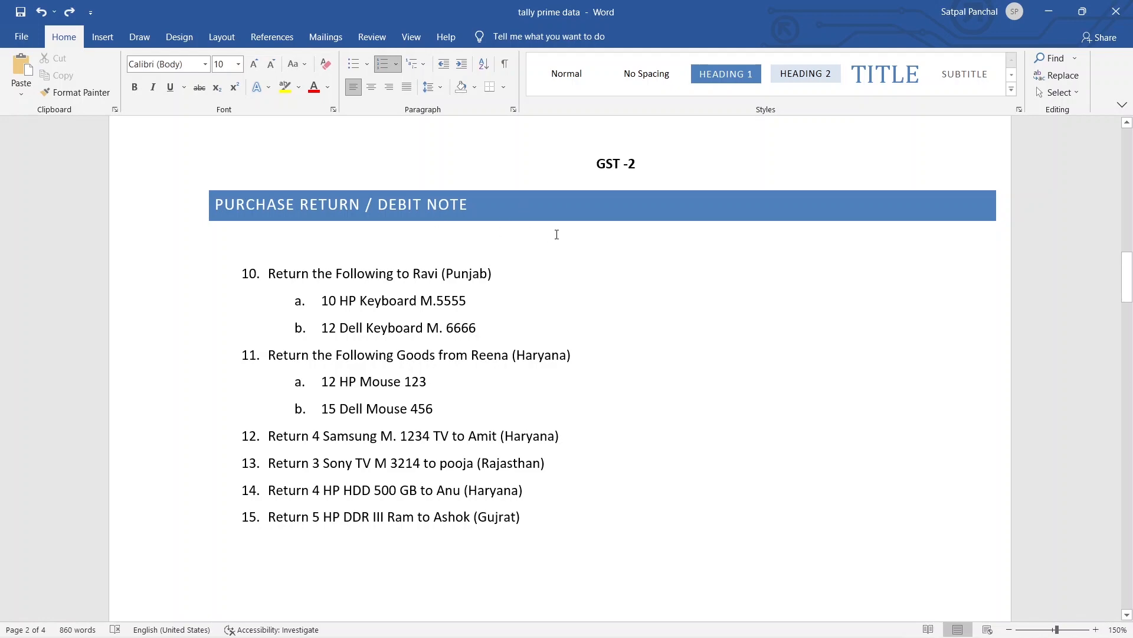
# Switch to TallyPrime, start voucher entry, and change the voucher type to Debit Note.
pyautogui.hotkey('alt', 'Tab')
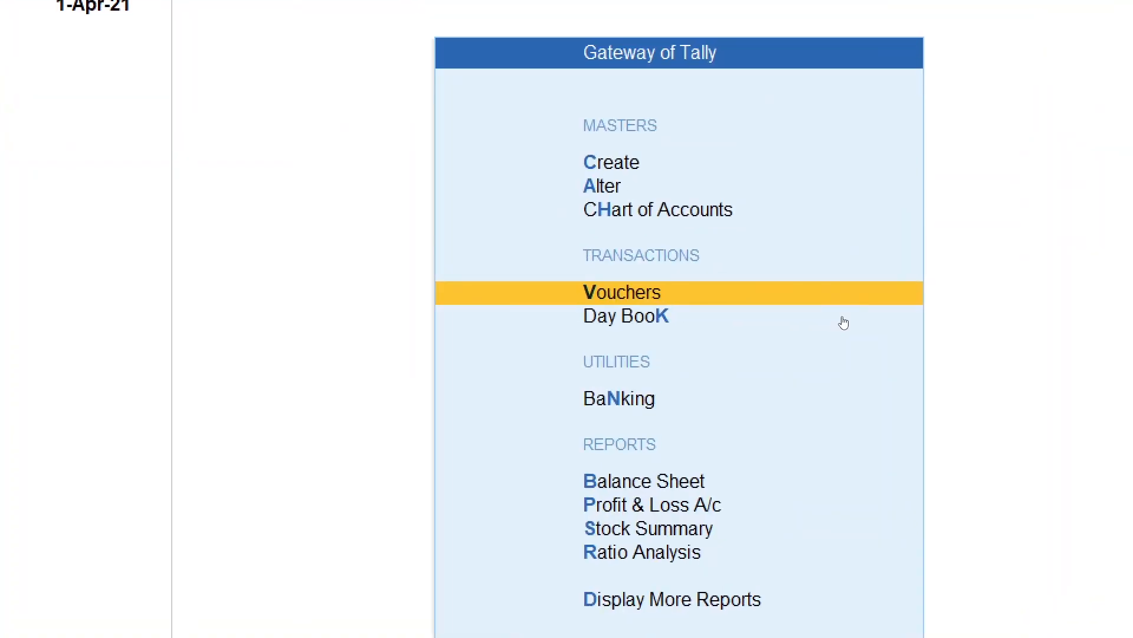
pyautogui.press('Return')
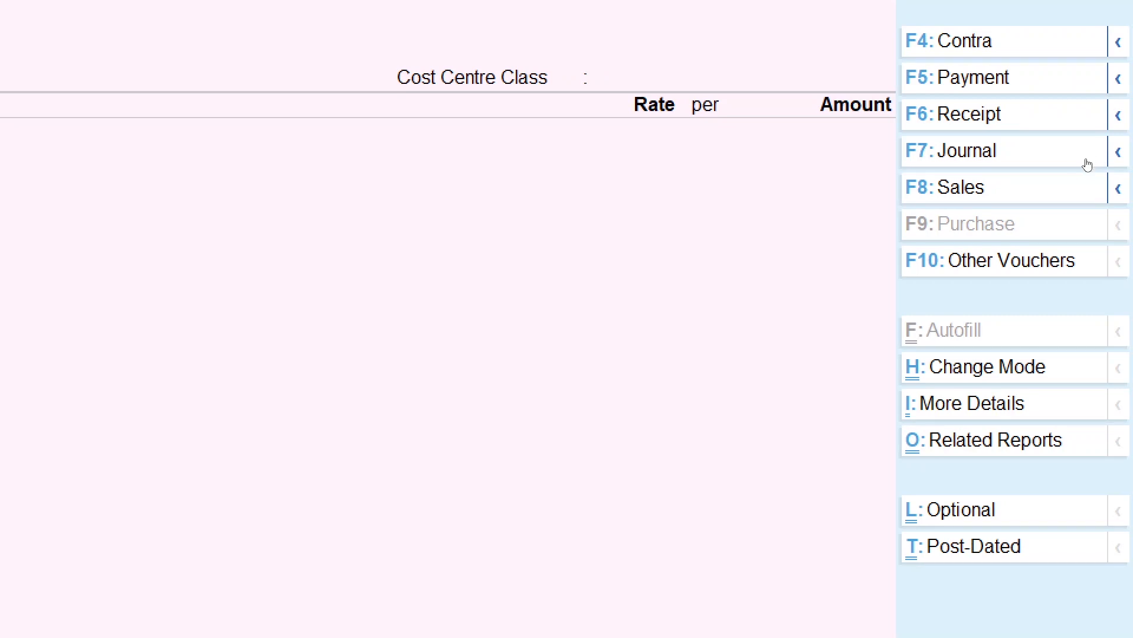
pyautogui.click(1119, 78)
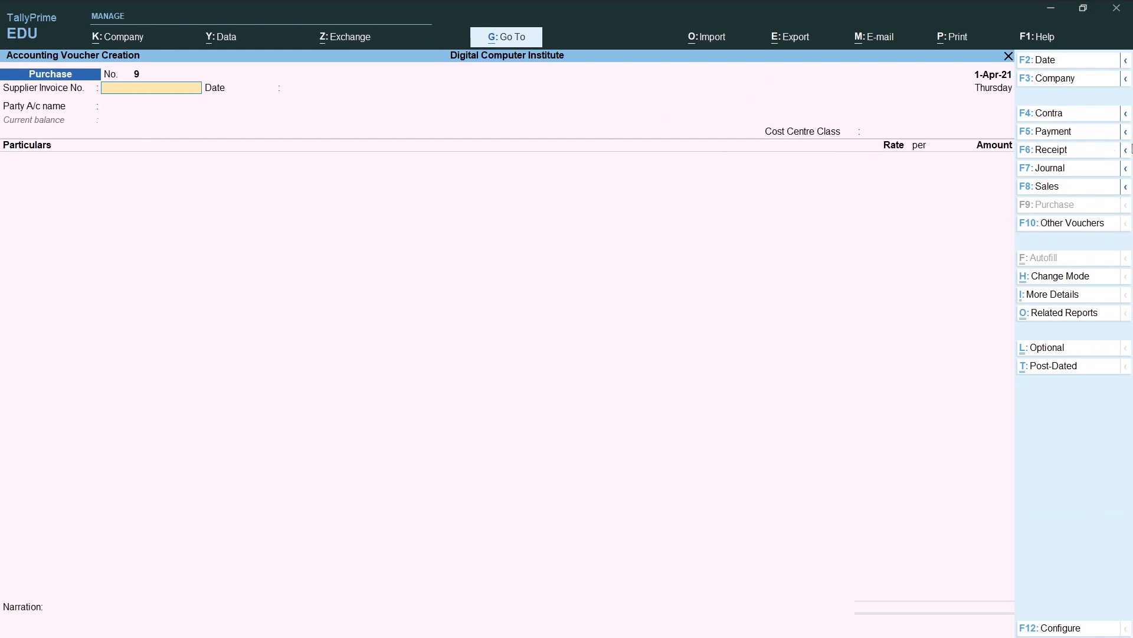
pyautogui.moveTo(1129, 139)
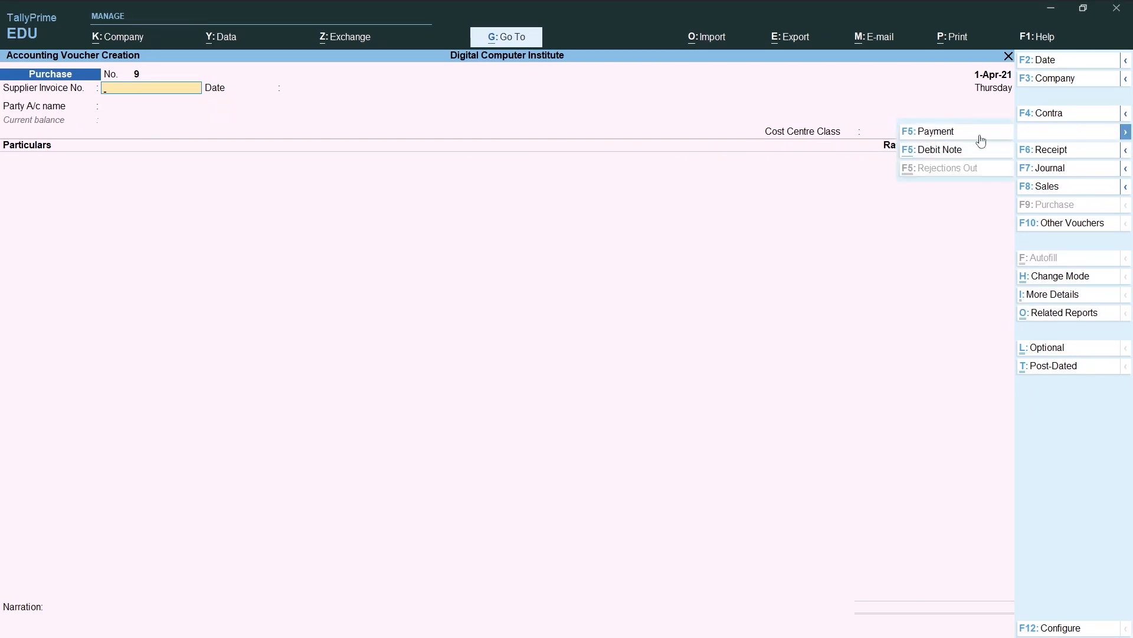
pyautogui.click(941, 151)
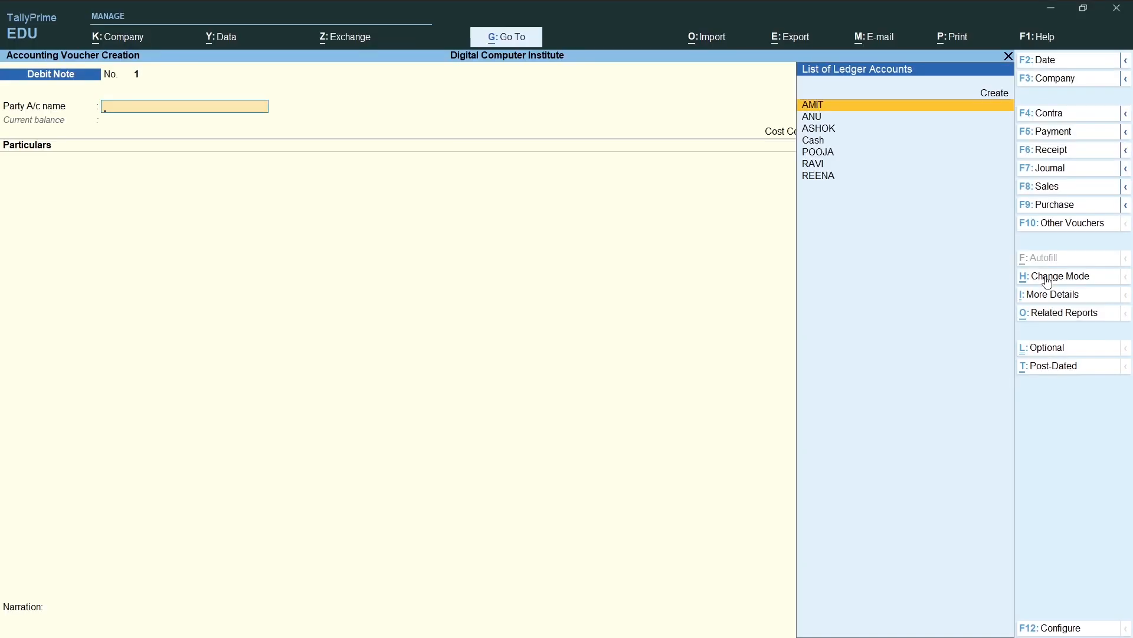
# Change the debit note's voucher mode to Item Invoice.
pyautogui.click(1049, 279)
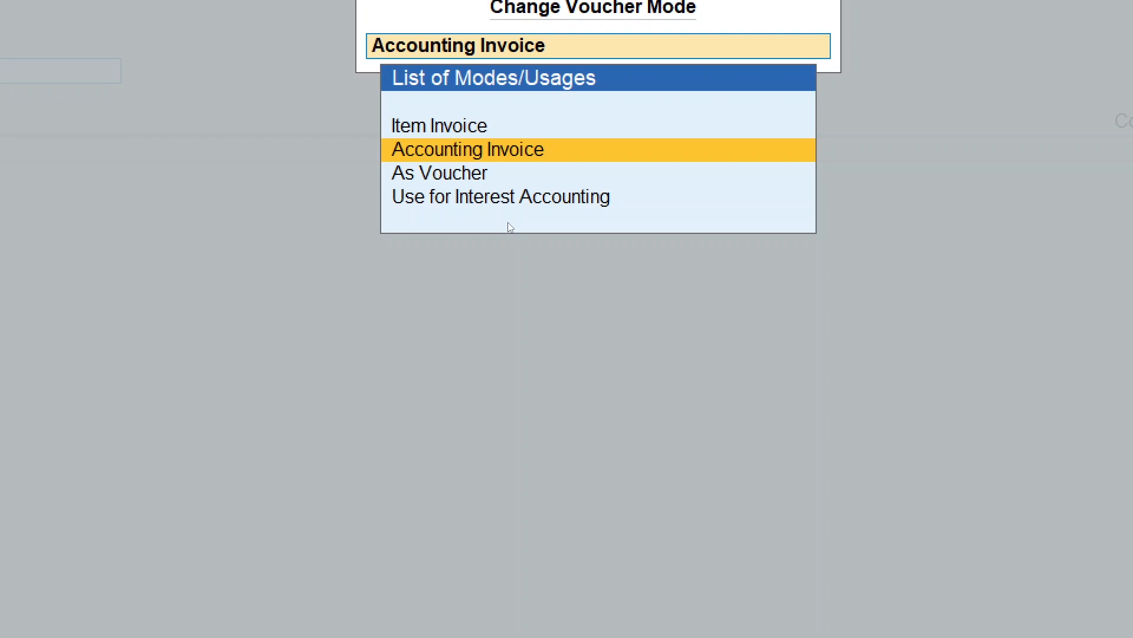
pyautogui.press('Up')
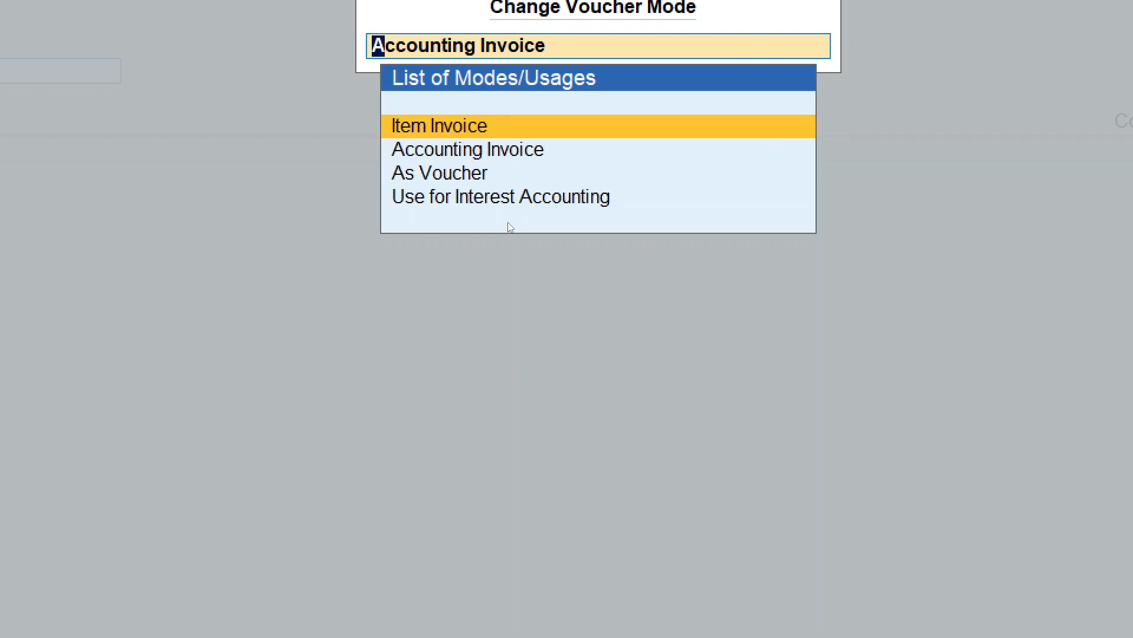
pyautogui.press('Return')
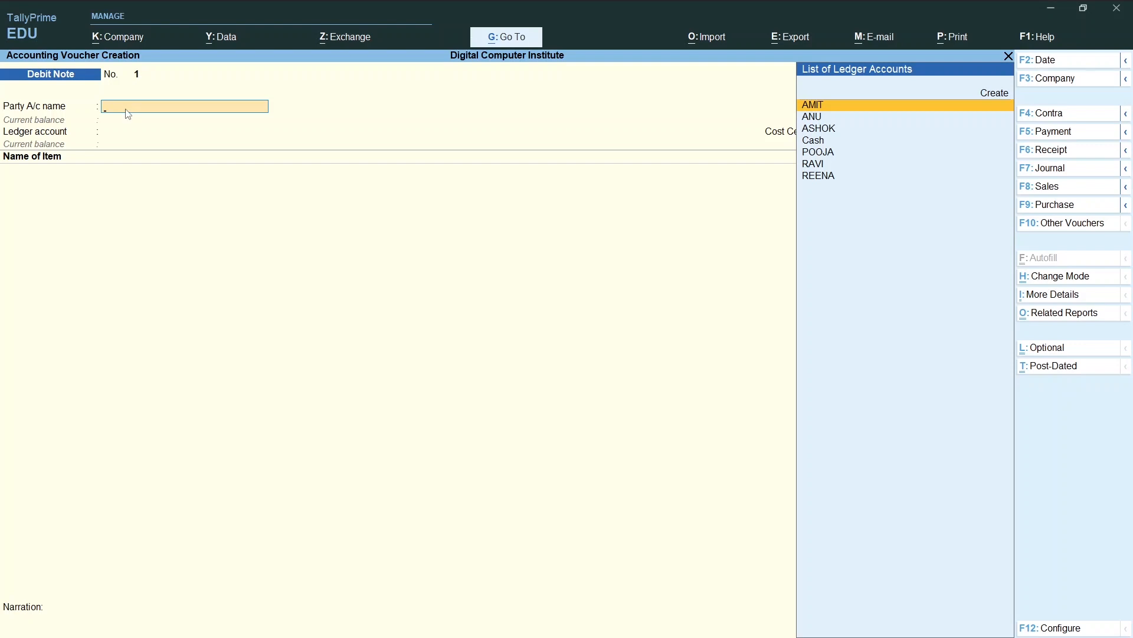
# Switch to the Word document and examine the supplier and the two keyboard items in return entry 10.
pyautogui.hotkey('alt', 'Tab')
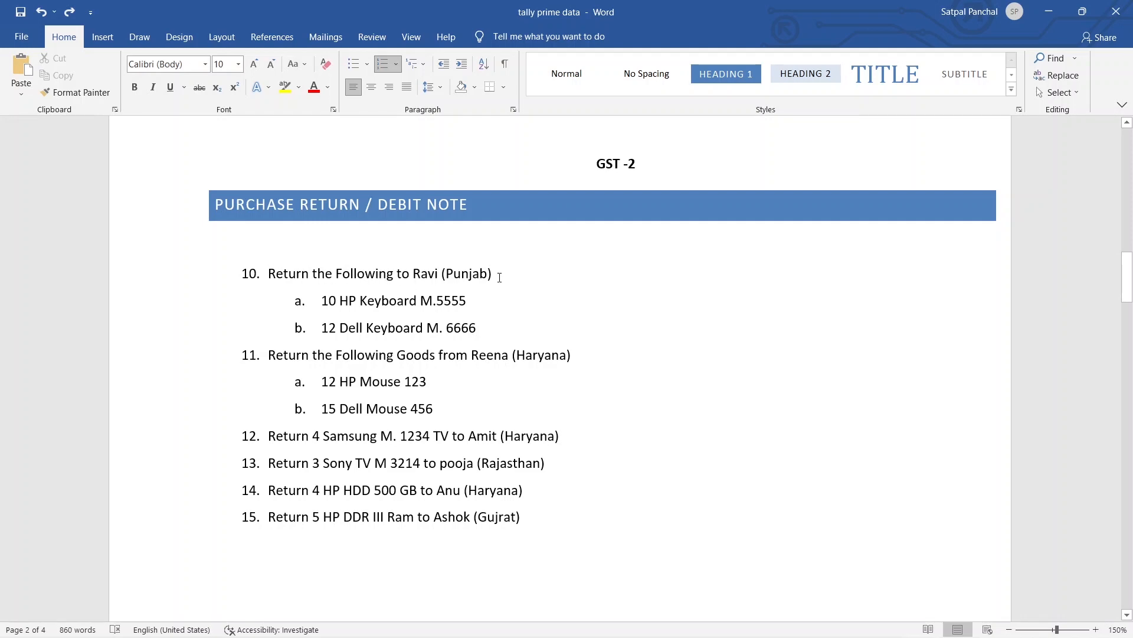
pyautogui.moveTo(499, 276); pyautogui.dragTo(268, 275)
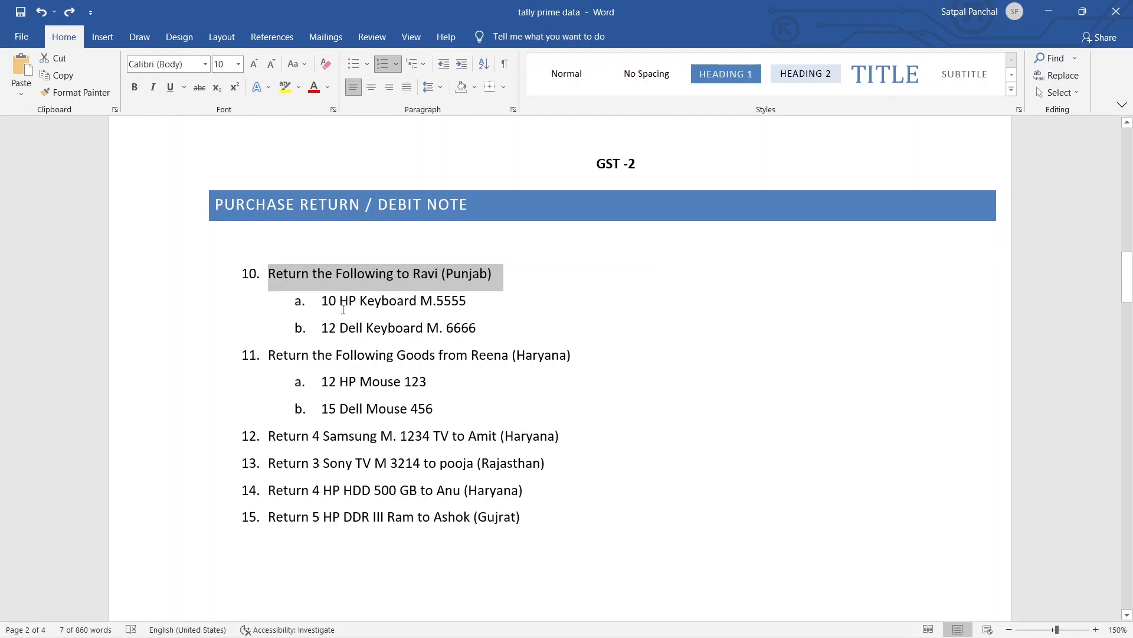
pyautogui.scroll(-1, 383, 318)
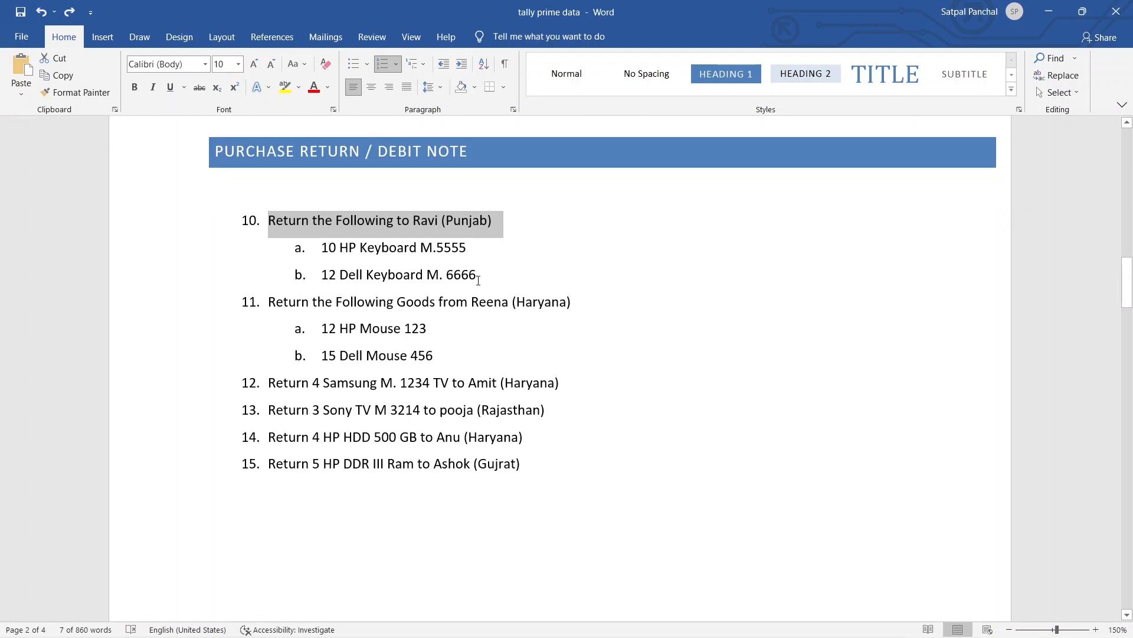
pyautogui.moveTo(478, 280); pyautogui.dragTo(320, 247)
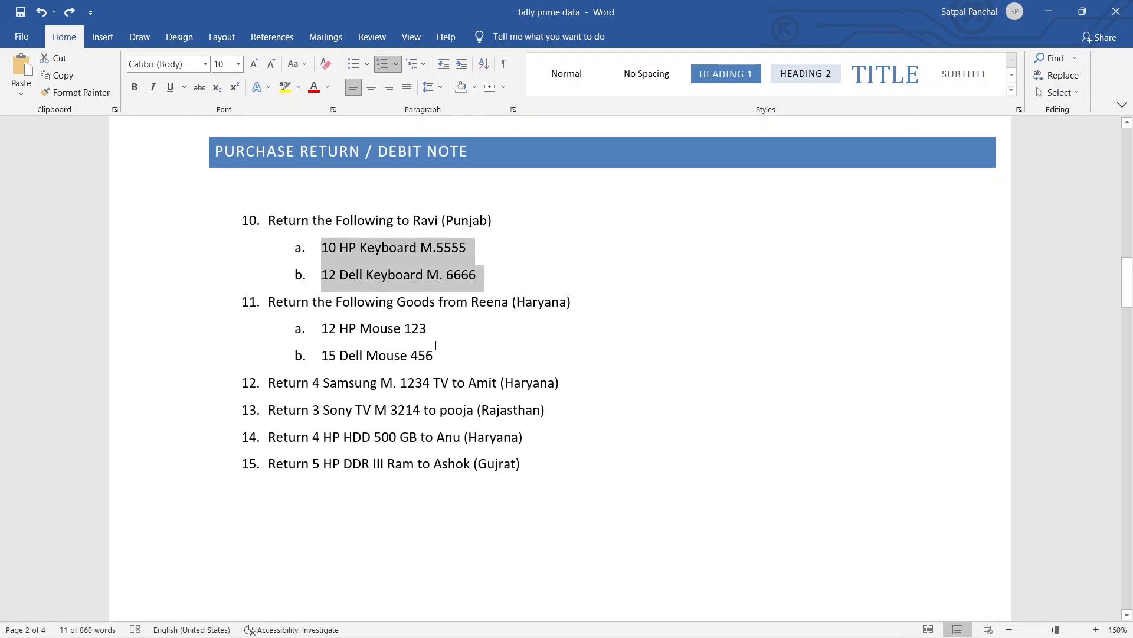
# Switch to TallyPrime, open purchase voucher 3 from the Day Book, and compare its keyboard items with return entry 10 in Word.
pyautogui.hotkey('alt', 'Tab')
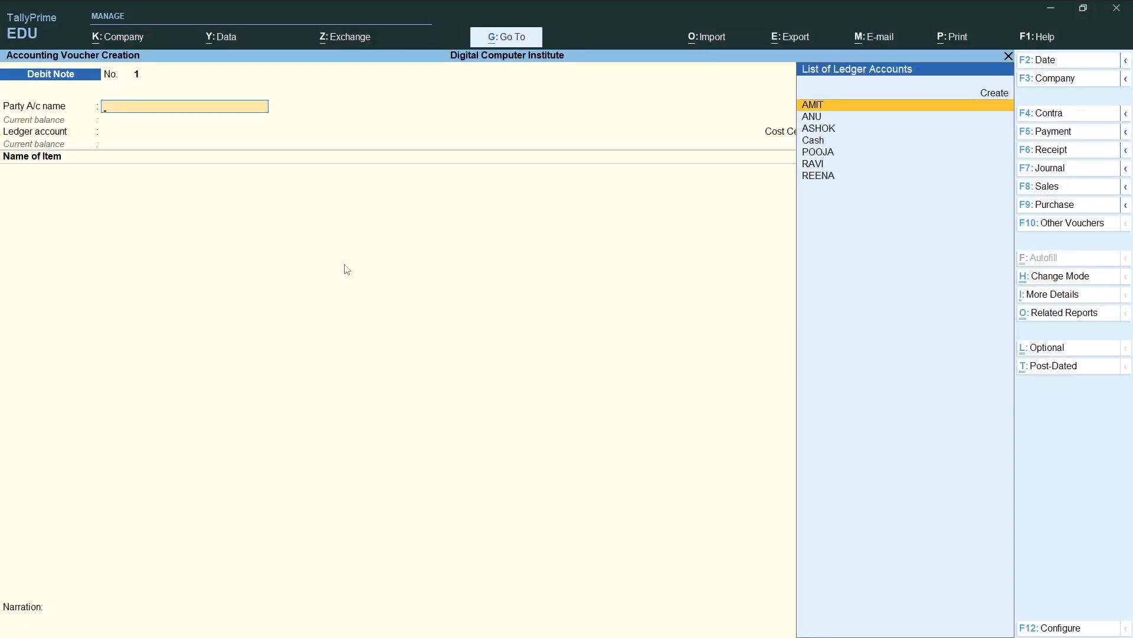
pyautogui.press('Escape')
pyautogui.press('Return')
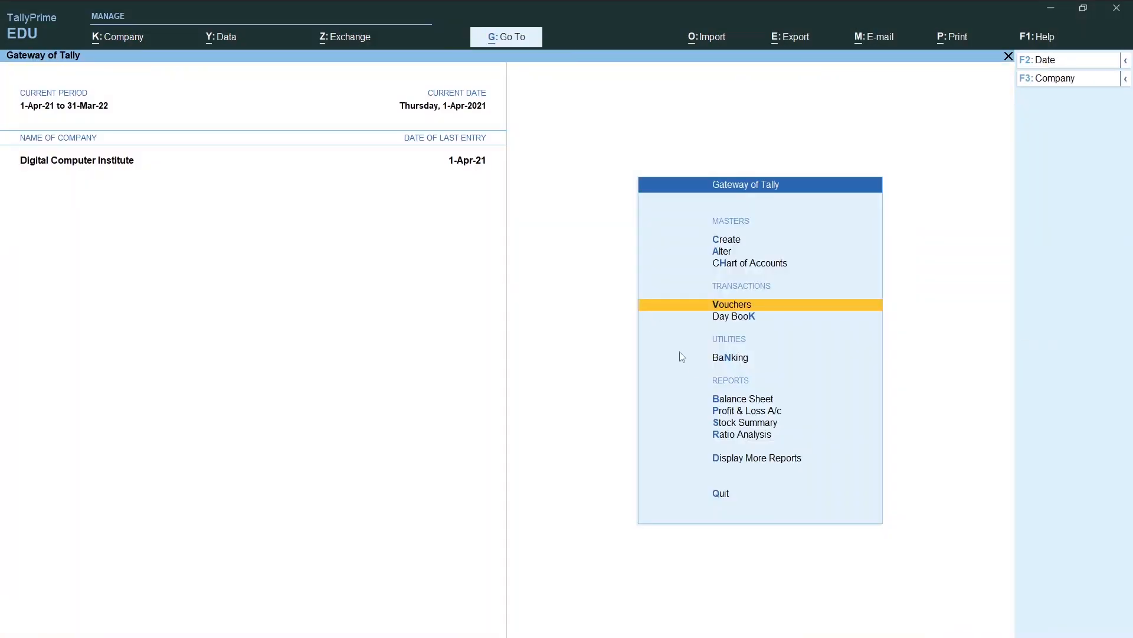
pyautogui.press('Down')
pyautogui.press('Return')
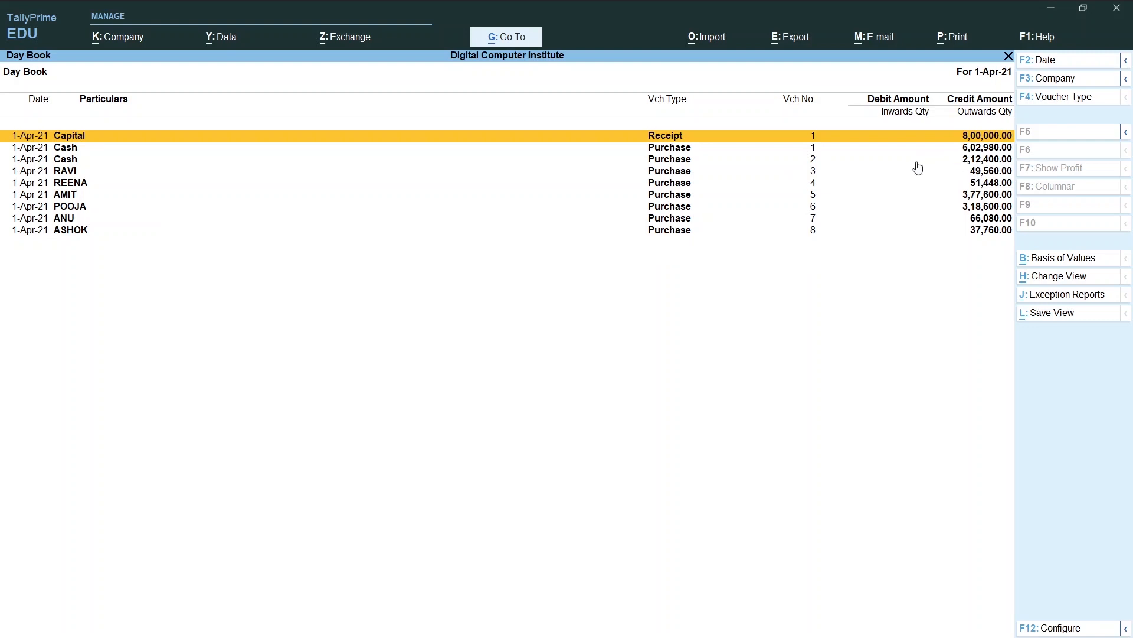
pyautogui.press('Down')
pyautogui.press('Down')
pyautogui.press('Down')
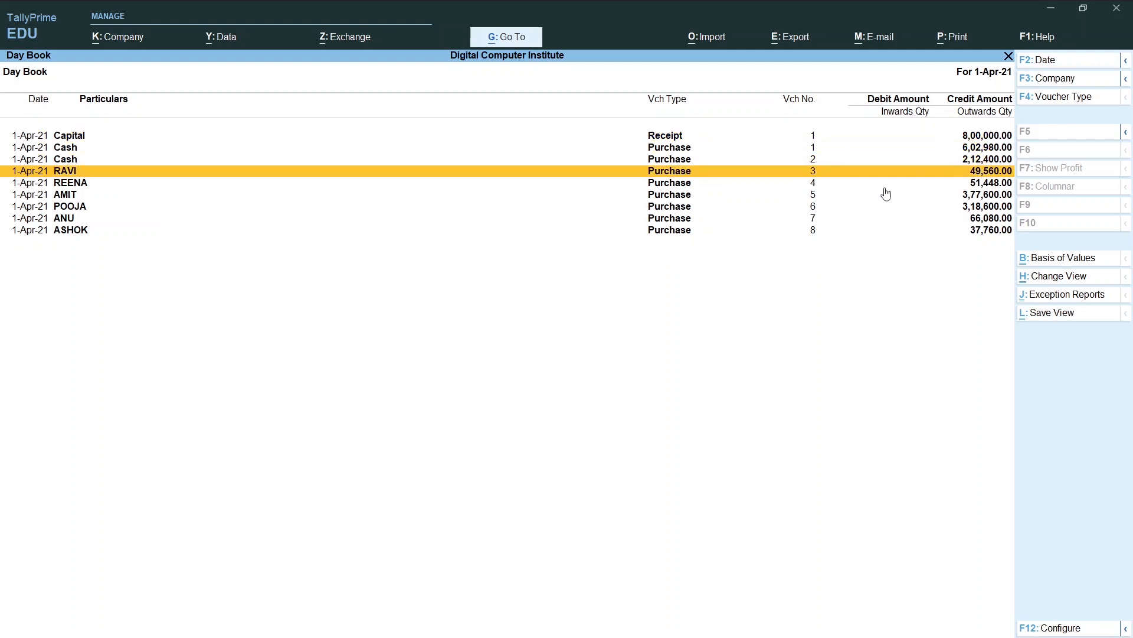
pyautogui.press('Return')
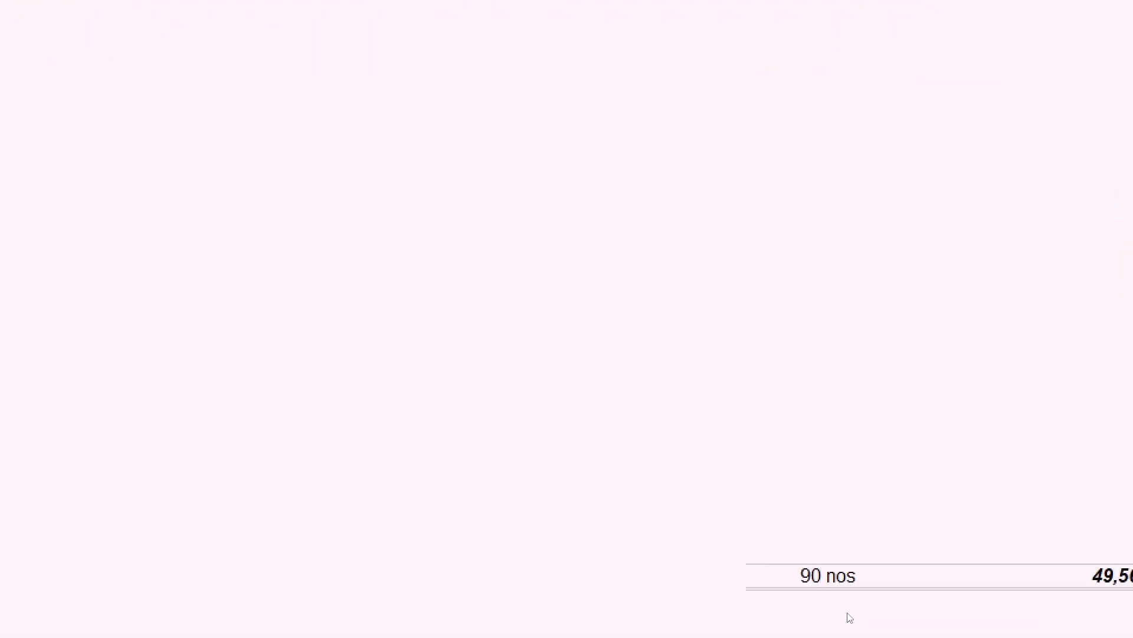
pyautogui.hotkey('alt', 'Tab')
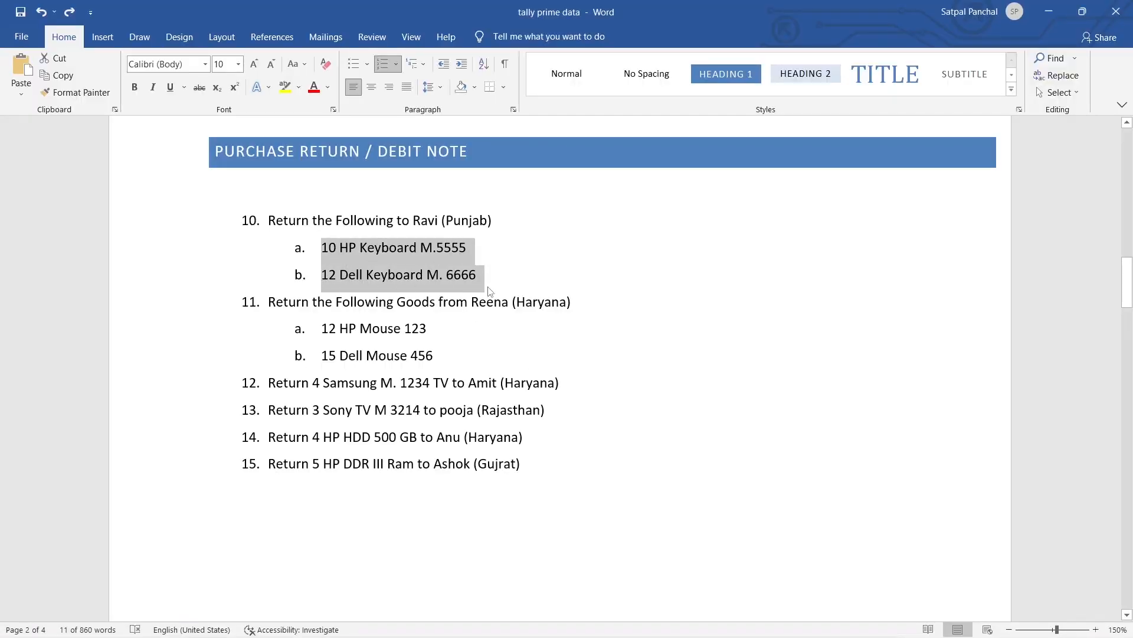
pyautogui.hotkey('alt', 'Tab')
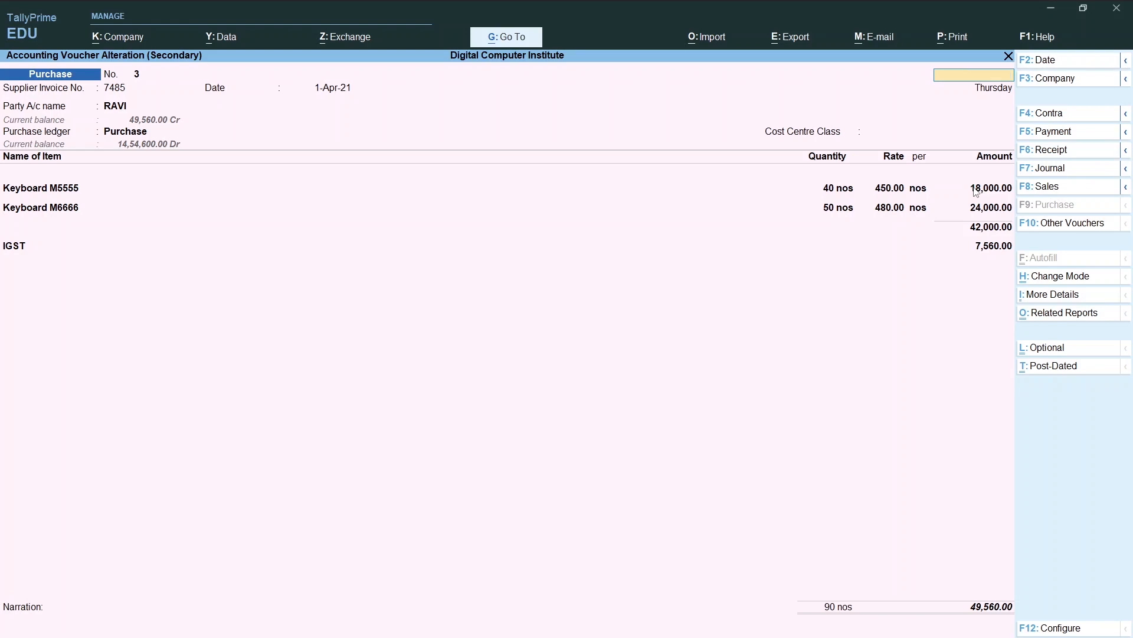
# Leave the purchase voucher and Day Book without changes, and start a new Debit Note voucher.
pyautogui.press('Escape')
pyautogui.press('y')
pyautogui.press('Escape')
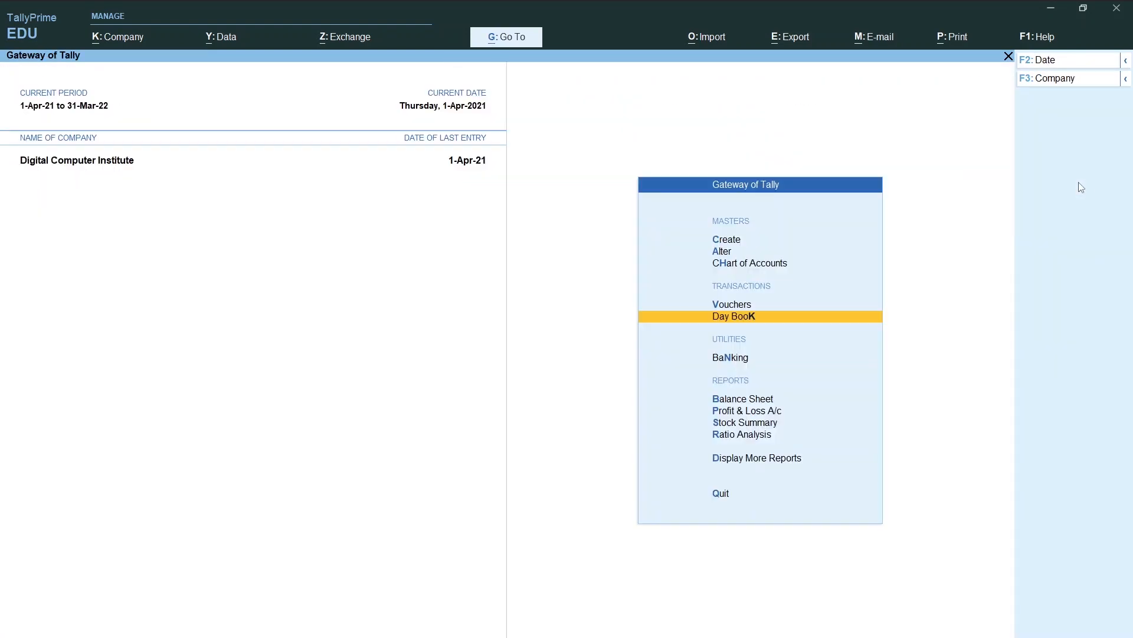
pyautogui.press('Up')
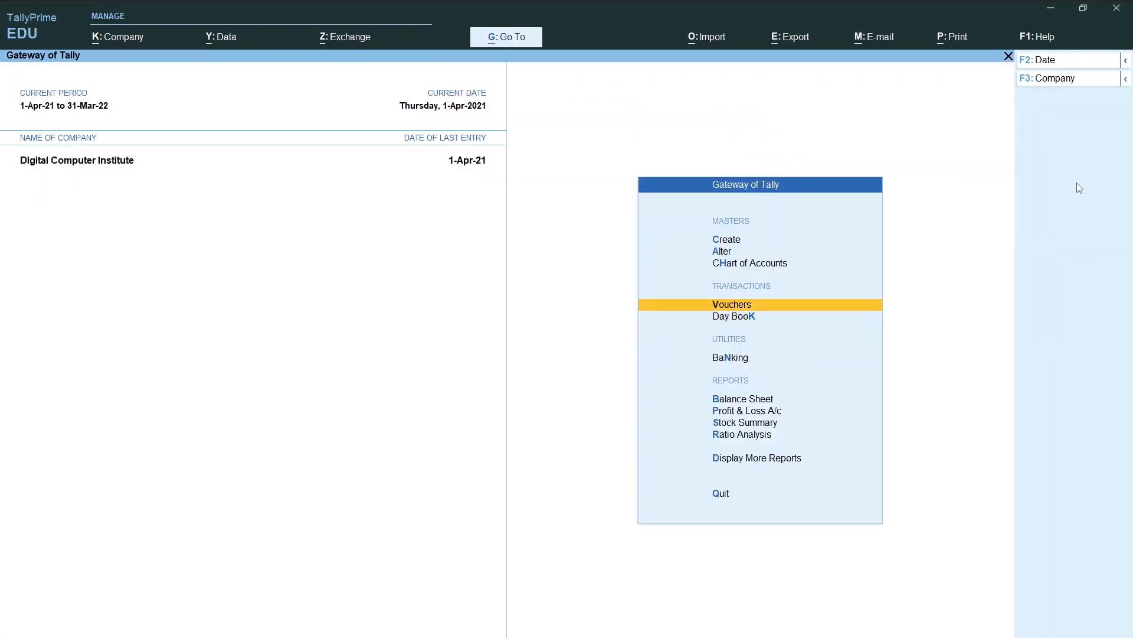
pyautogui.press('Return')
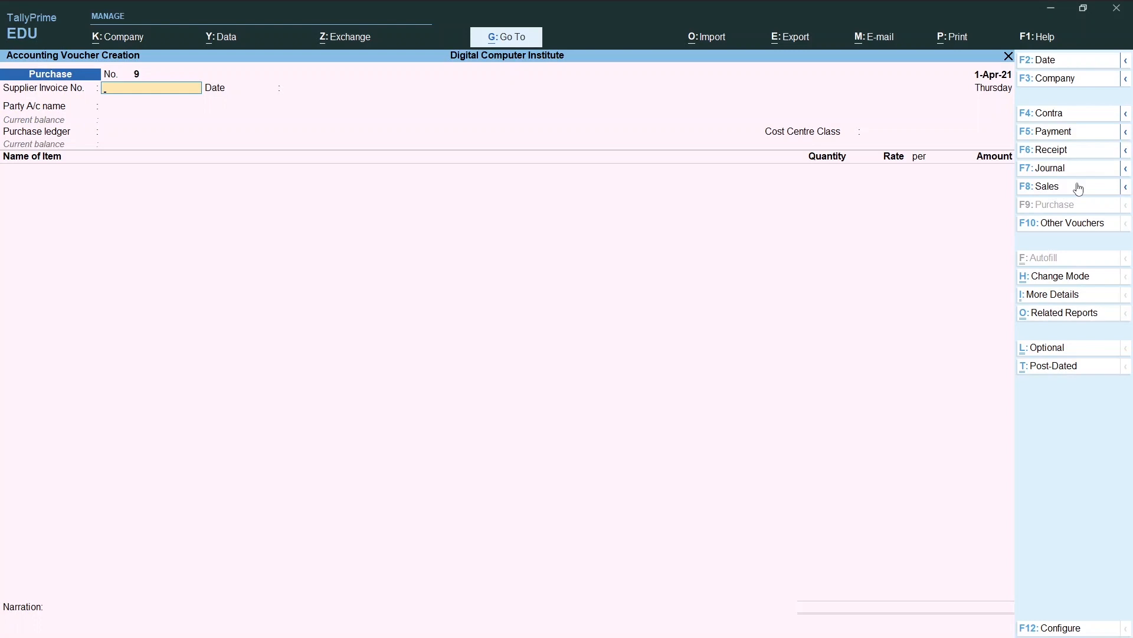
pyautogui.click(1126, 133)
pyautogui.click(939, 151)
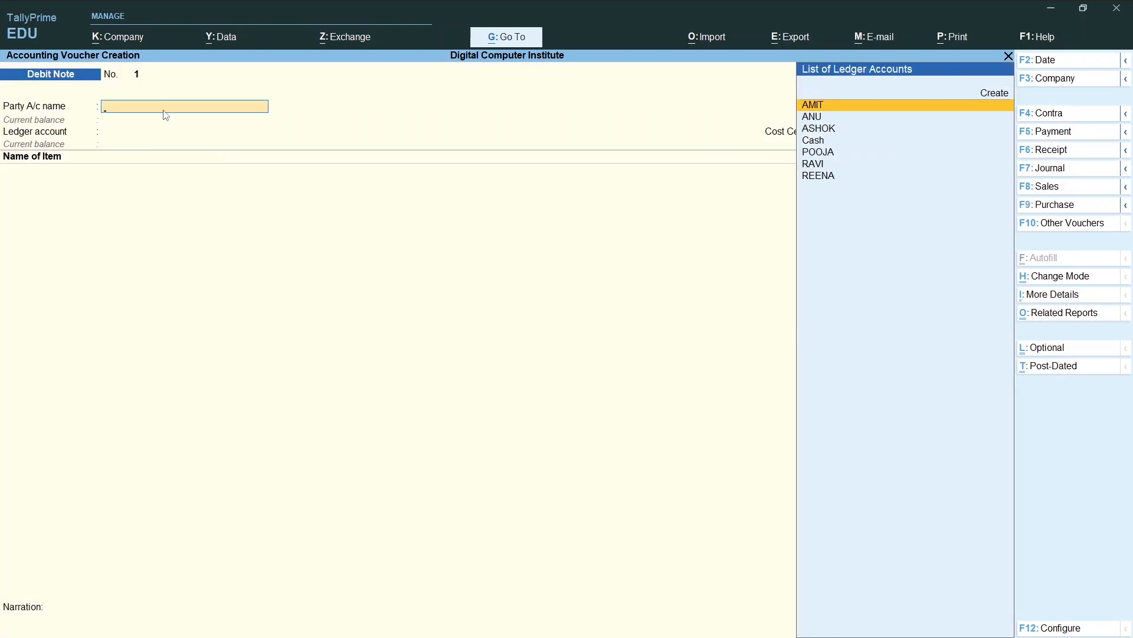
# Check the supplier in return entry 10 and select that supplier's ledger as the debit note's party account.
pyautogui.hotkey('alt', 'Tab')
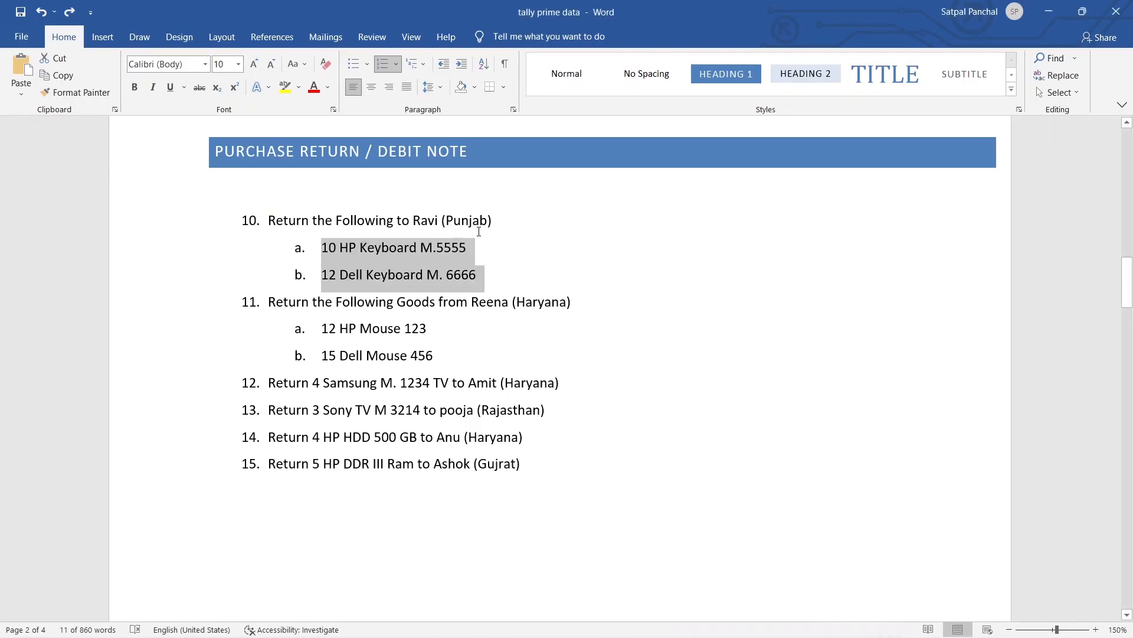
pyautogui.hotkey('alt', 'Tab')
pyautogui.write('Ra')
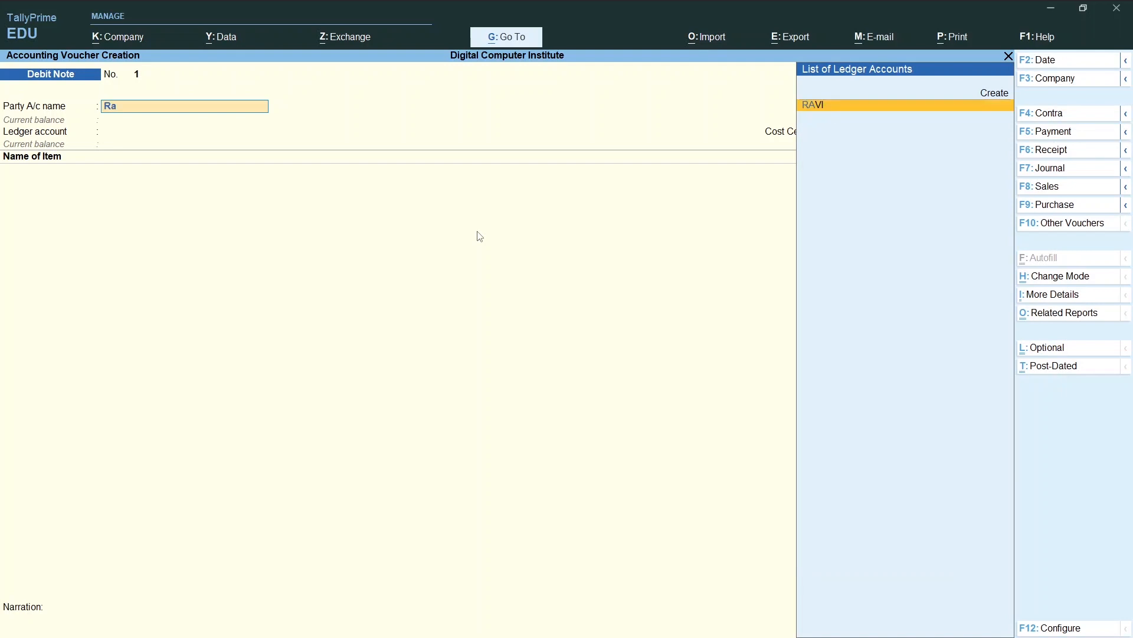
pyautogui.press('Return')
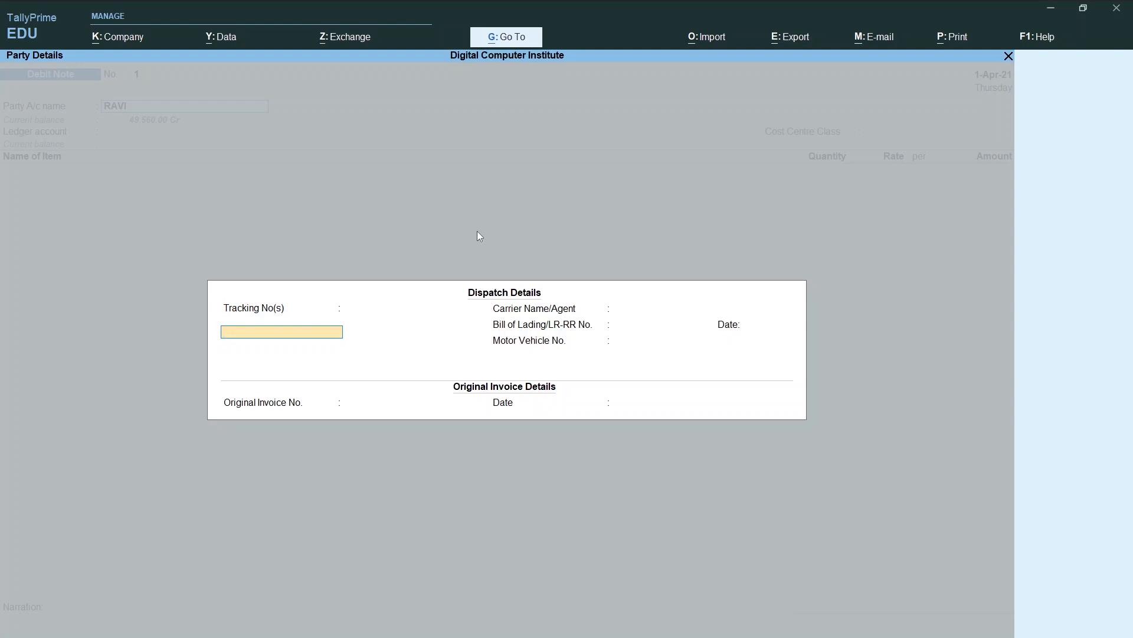
# Leave the dispatch details and the original invoice number and date blank for this debit note.
pyautogui.press('Return')
pyautogui.press('Return')
pyautogui.press('Return')
pyautogui.press('Return')
pyautogui.press('Return')
pyautogui.press('Return')
pyautogui.press('Return')
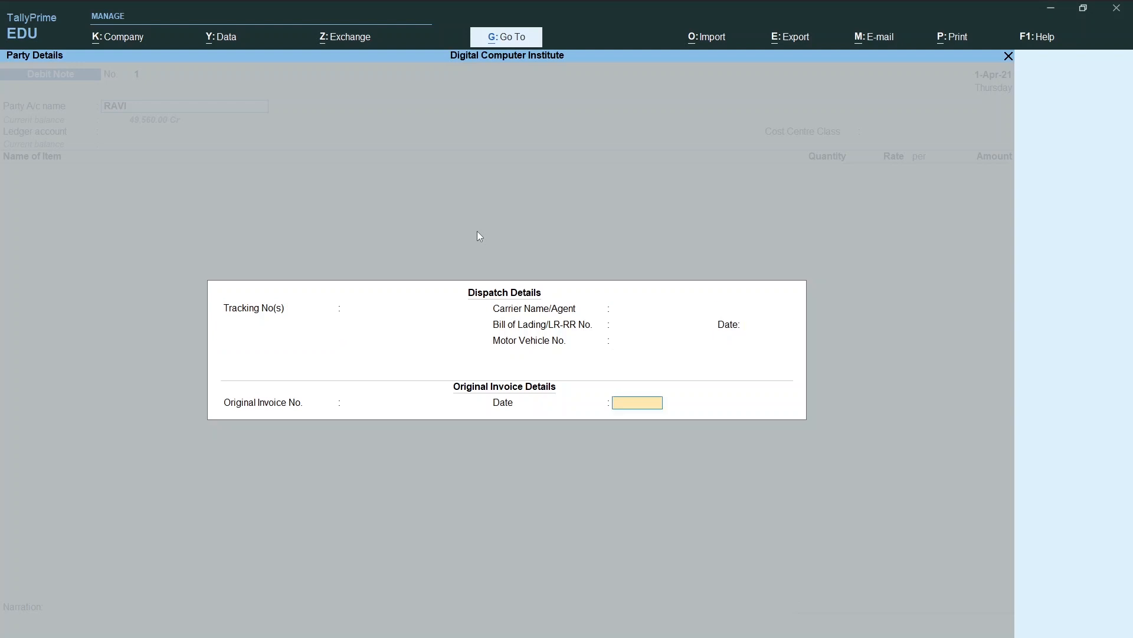
pyautogui.press('Return')
# Accept the prefilled party details, and set the ledger account to Purchase with cost centre class Not Applicable.
pyautogui.press('Return')
pyautogui.press('Return')
pyautogui.press('Return')
pyautogui.press('Return')
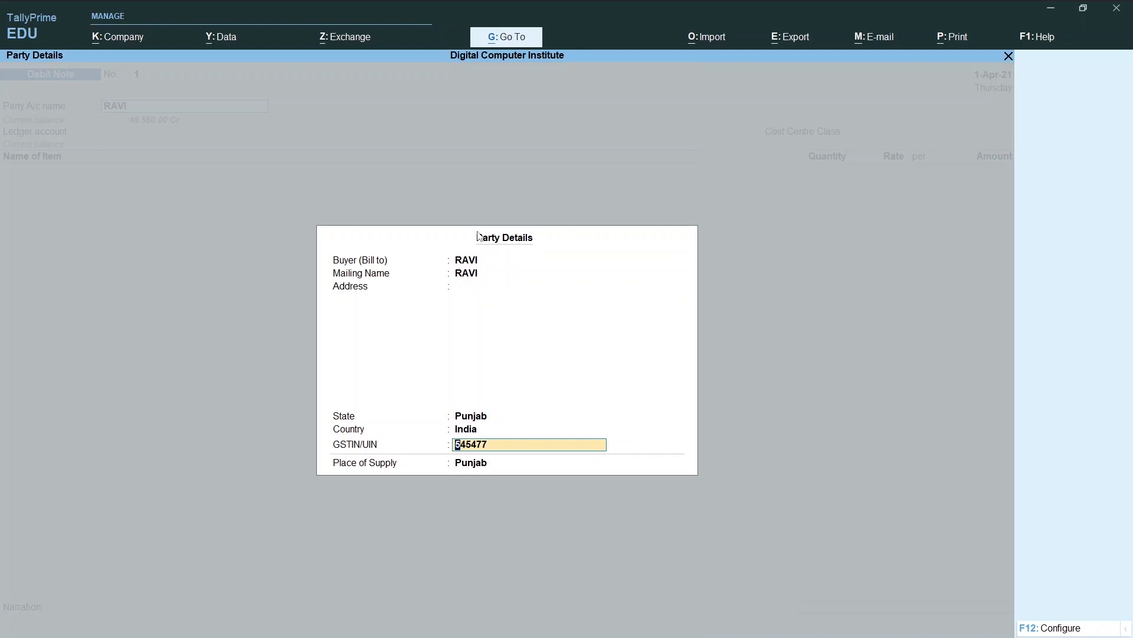
pyautogui.press('Return')
pyautogui.press('Return')
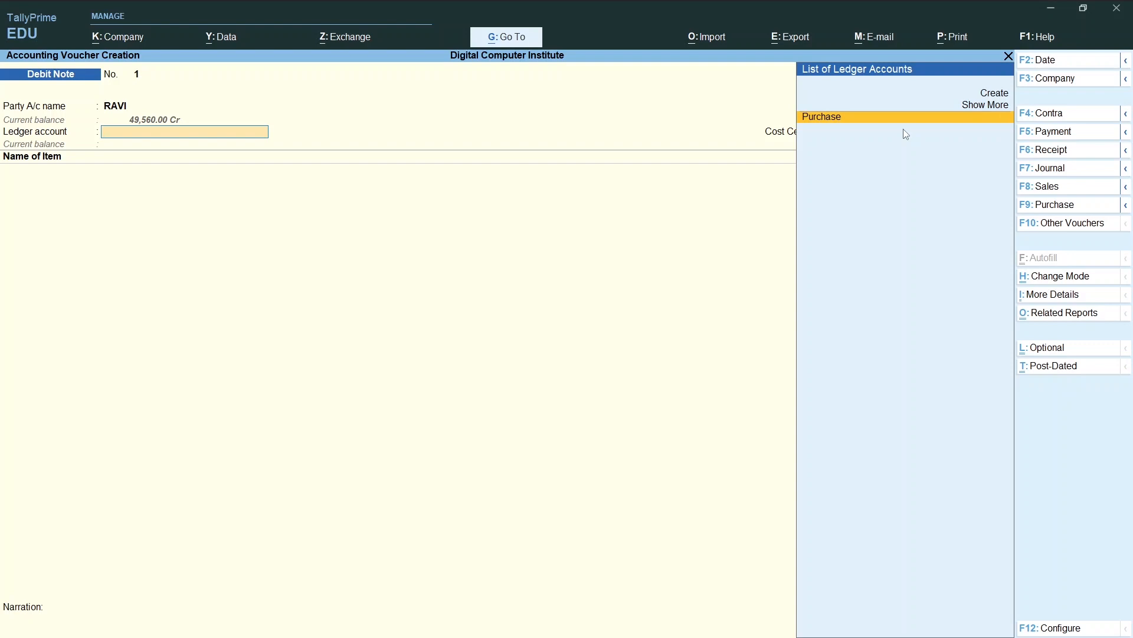
pyautogui.press('Return')
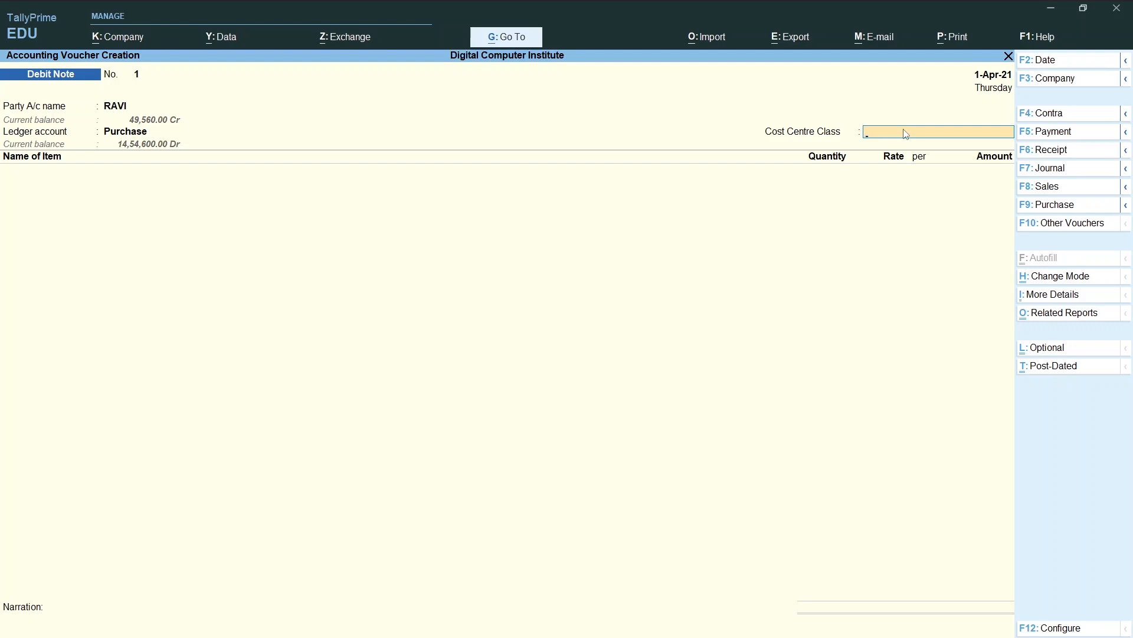
pyautogui.press('Return')
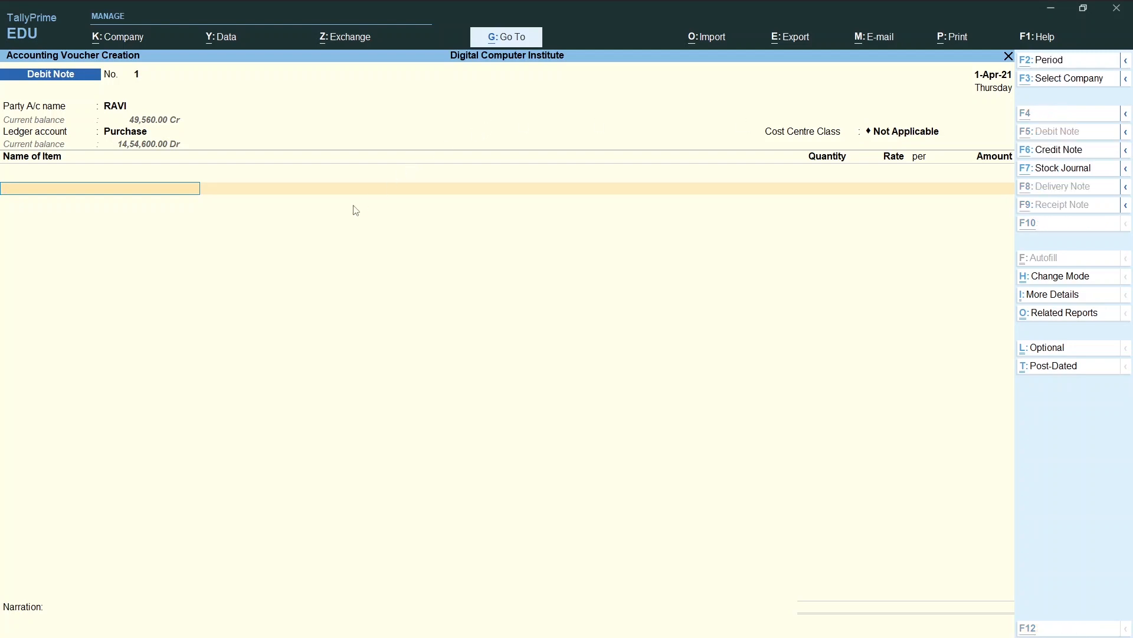
# Add Keyboard M5555 from return entry 10 as the first item, with quantity 10 nos at rate 450.00.
pyautogui.hotkey('alt', 'Tab')
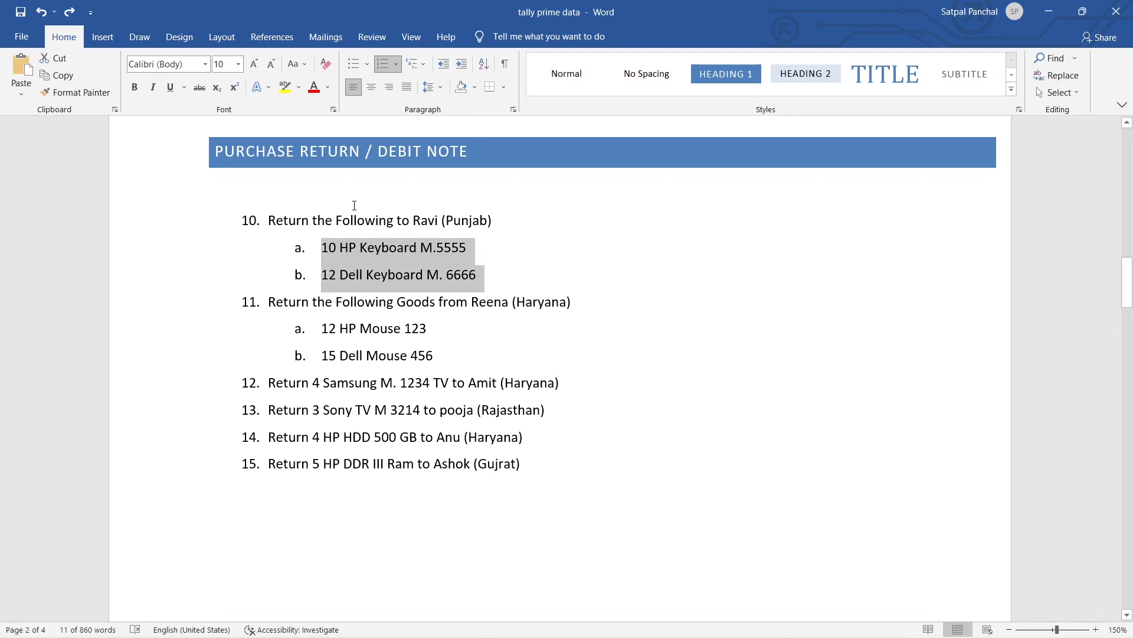
pyautogui.hotkey('alt', 'Tab')
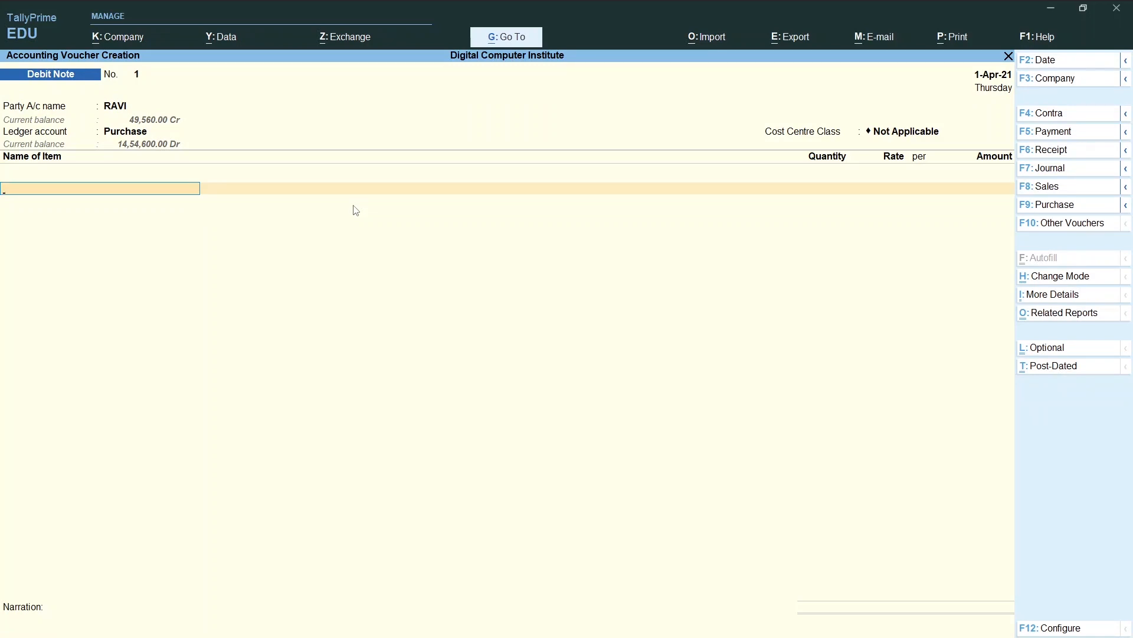
pyautogui.write('K')
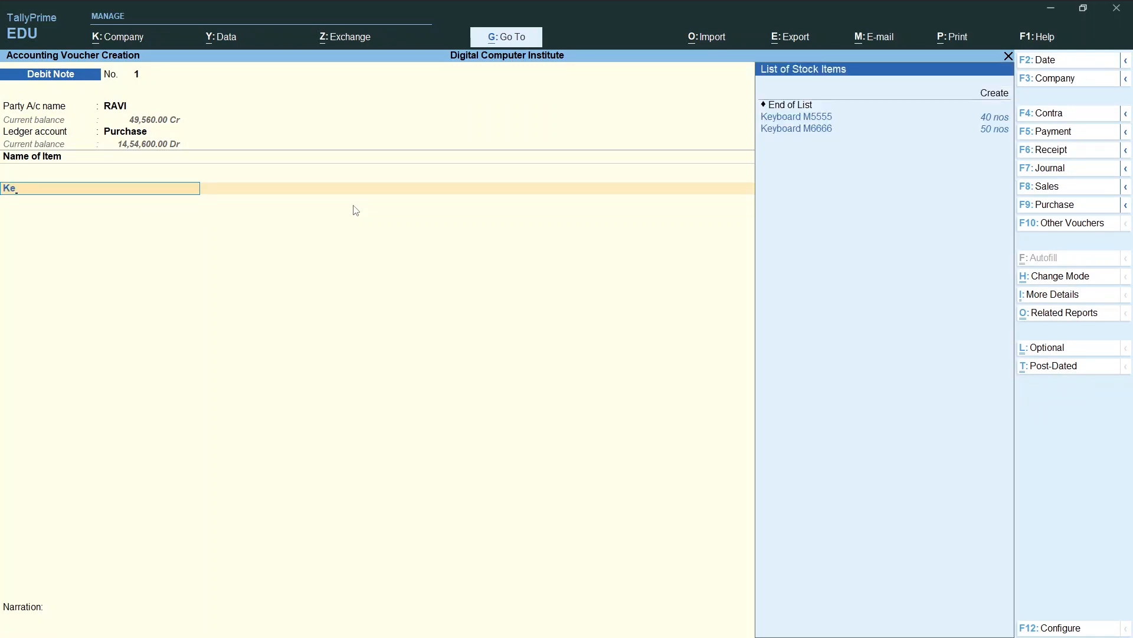
pyautogui.write('e')
pyautogui.press('Down')
pyautogui.press('Up')
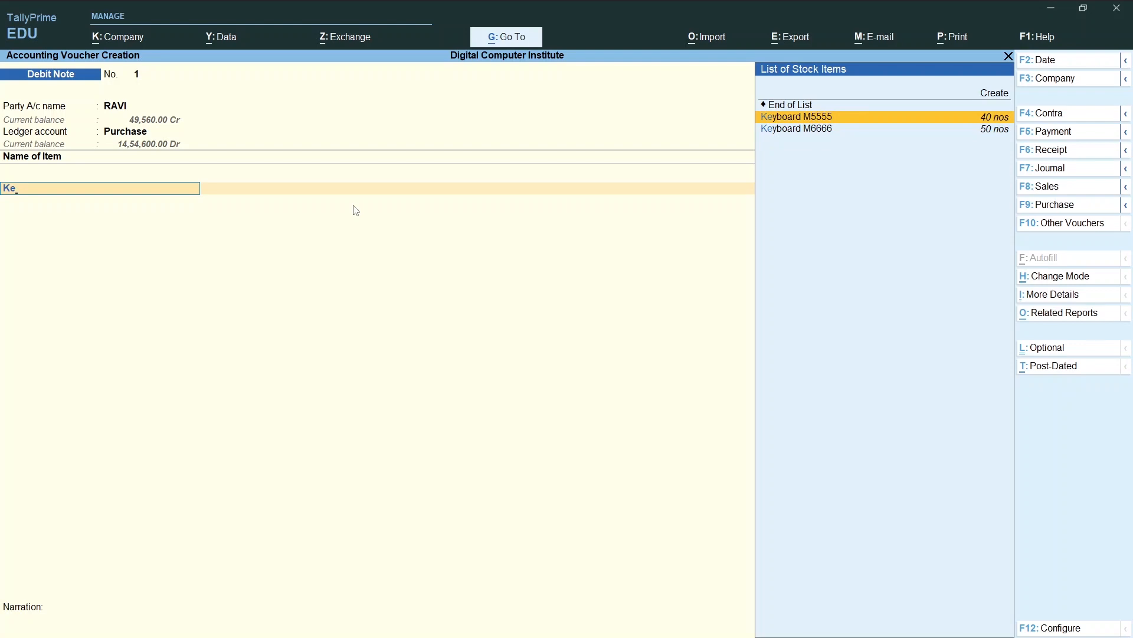
pyautogui.press('Return')
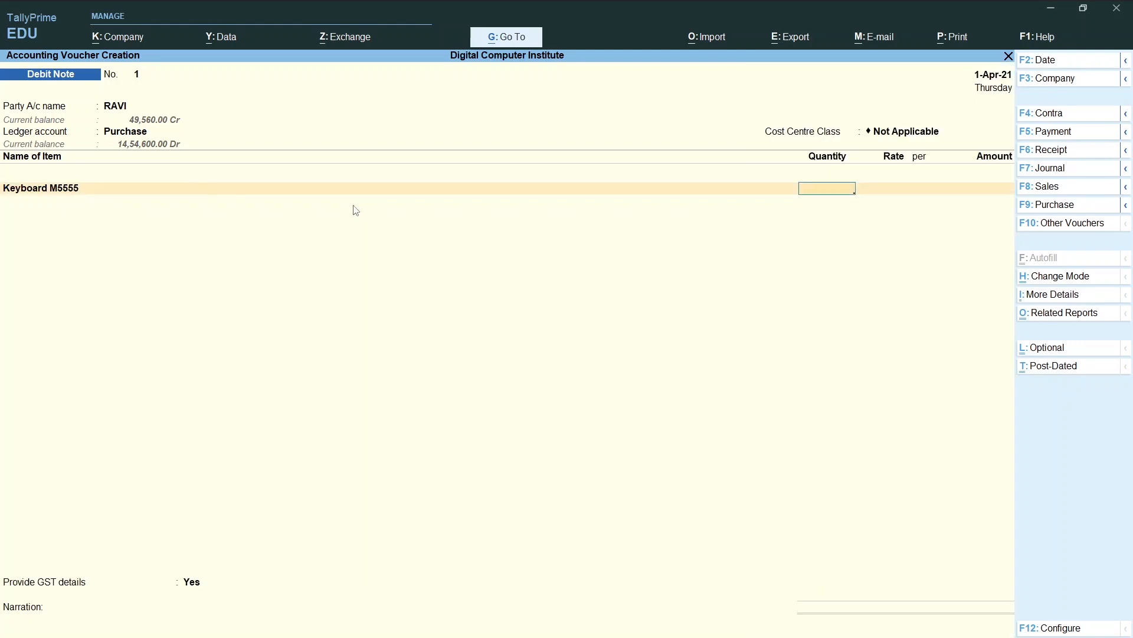
pyautogui.hotkey('alt', 'Tab')
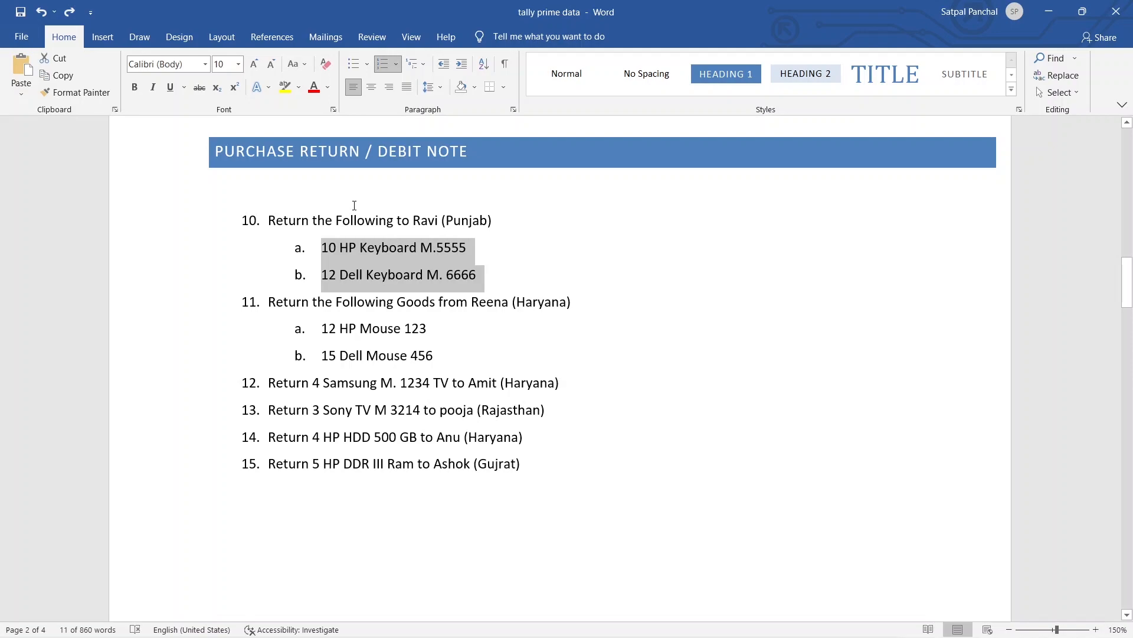
pyautogui.hotkey('alt', 'Tab')
pyautogui.write('10')
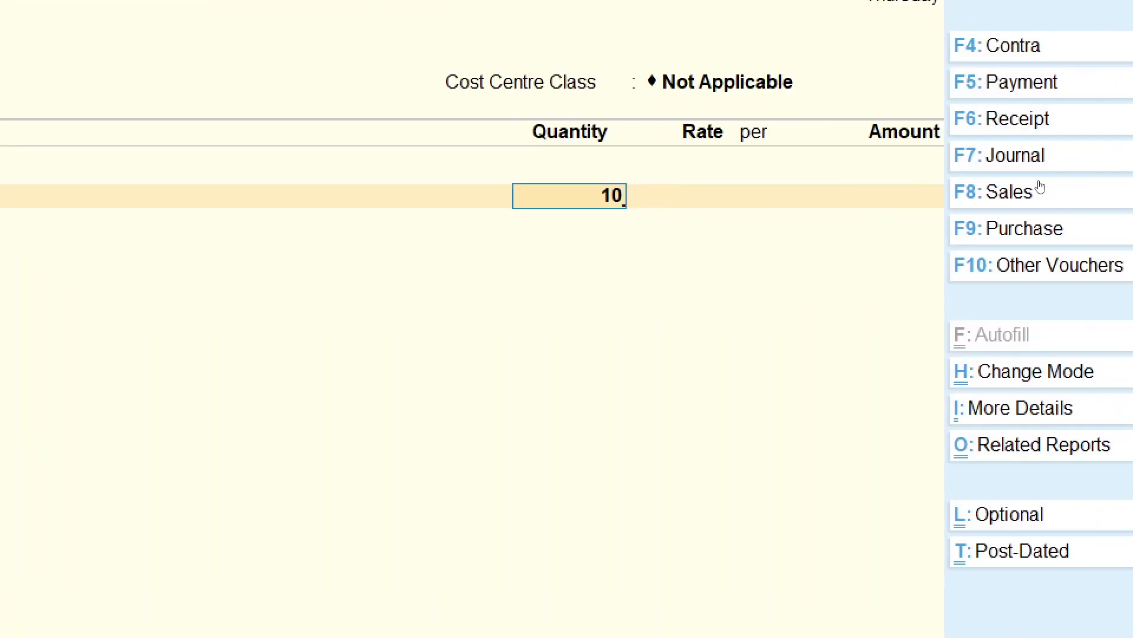
pyautogui.press('Return')
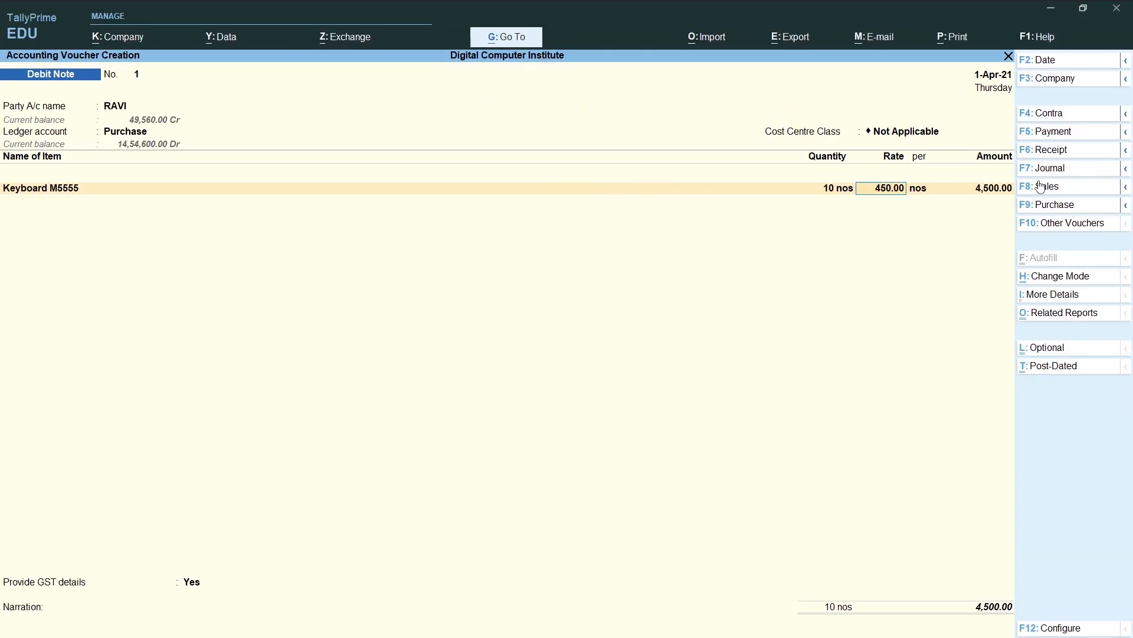
pyautogui.press('Return')
pyautogui.press('Return')
pyautogui.press('Return')
# Add Keyboard M6666 as the second item, with quantity 12 nos at rate 480.00.
pyautogui.write('K')
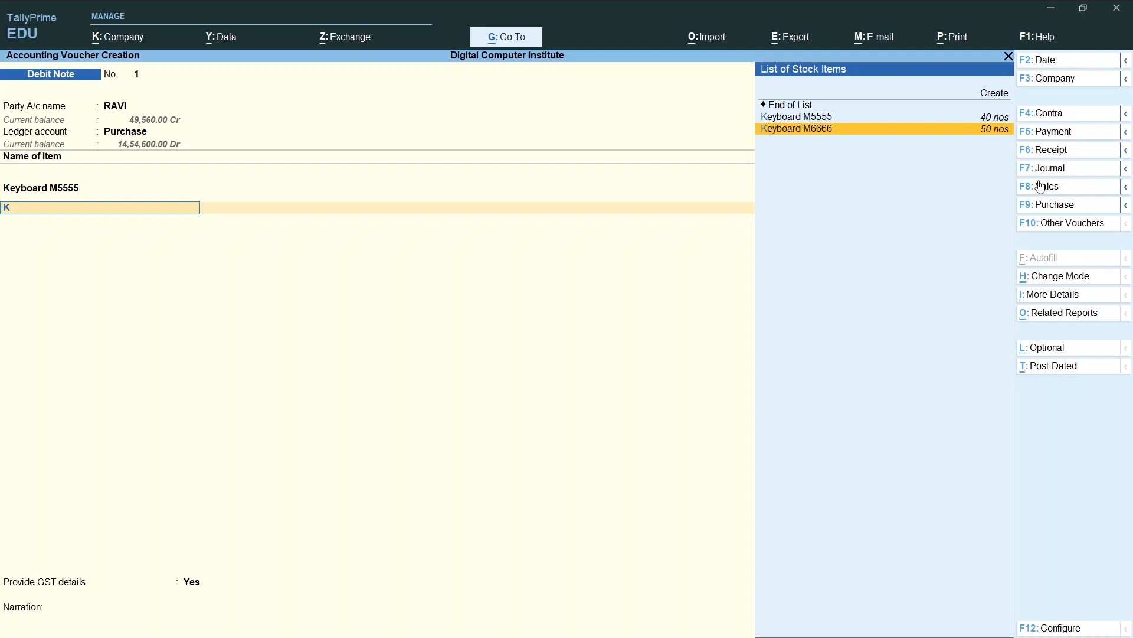
pyautogui.press('Return')
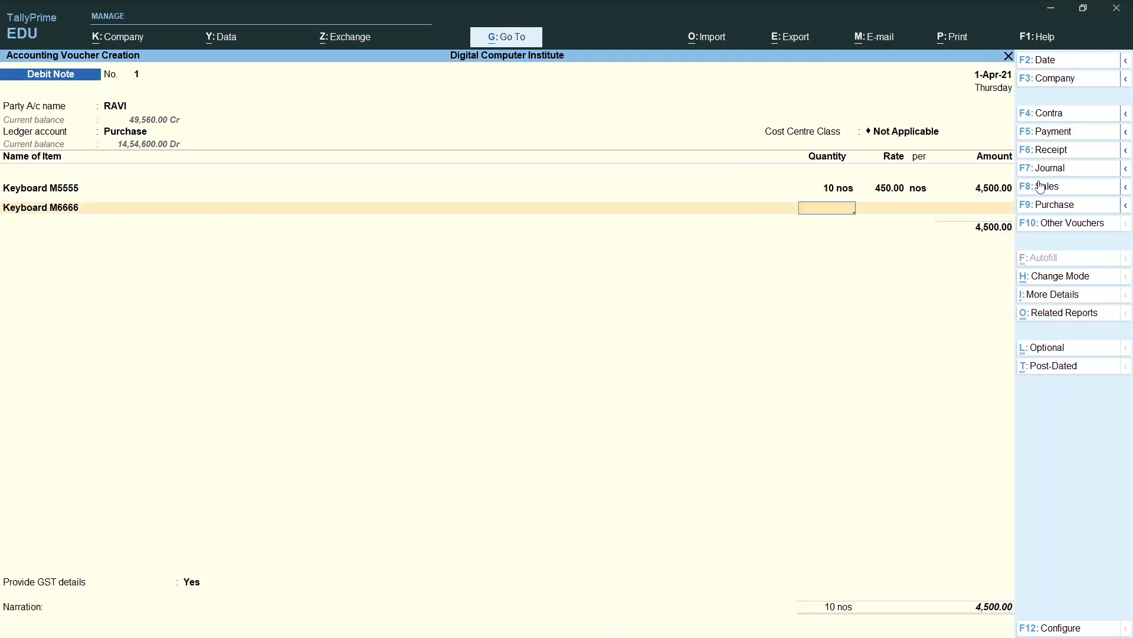
pyautogui.write('12')
pyautogui.press('Return')
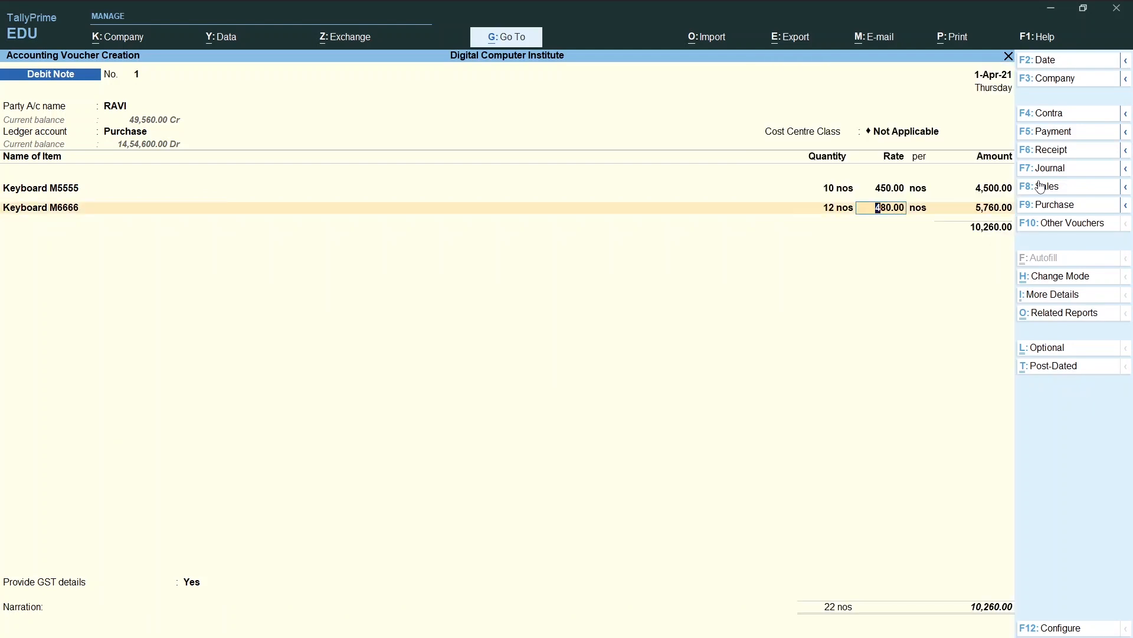
pyautogui.press('Return')
pyautogui.press('Return')
pyautogui.press('Return')
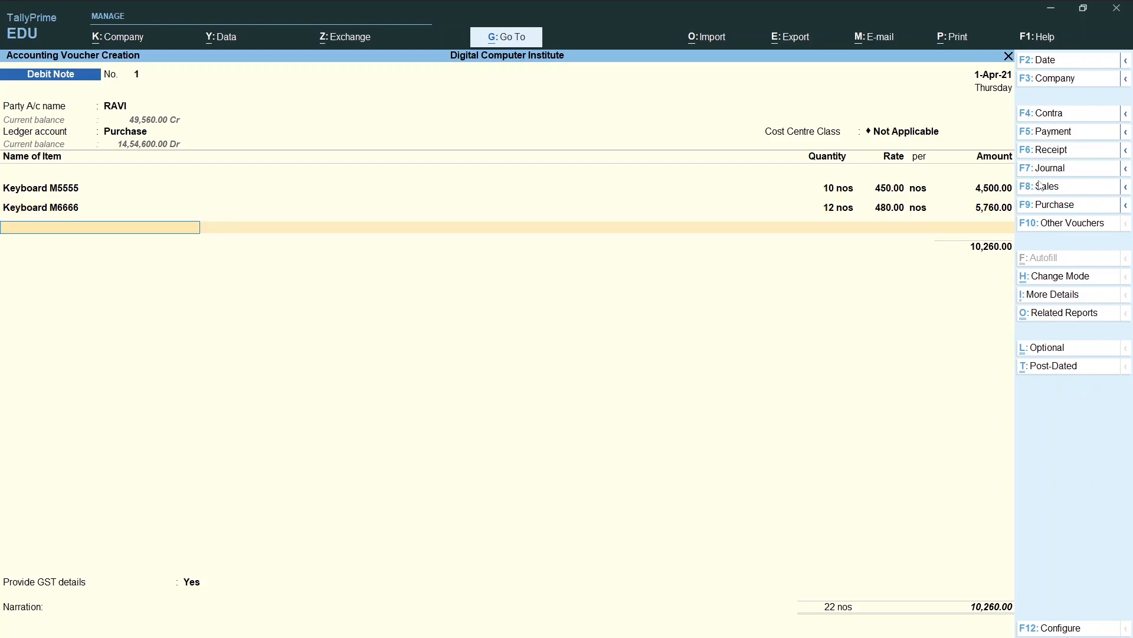
# Check the party's state for return entry 10 in the Word document, then end the item list and add the IGST ledger.
pyautogui.hotkey('alt', 'Tab')
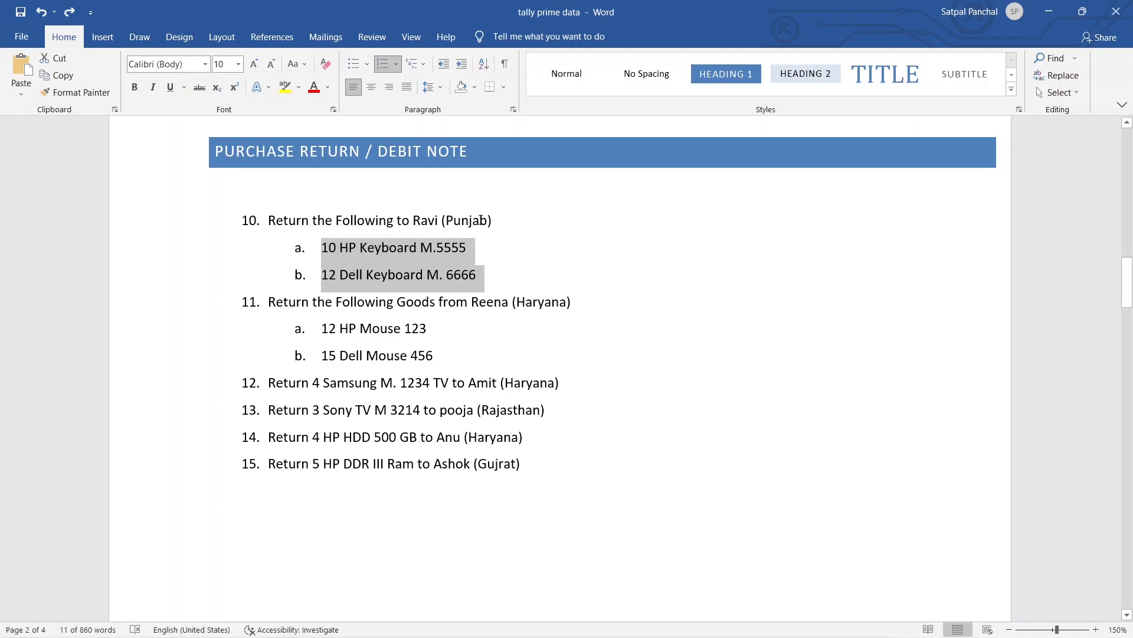
pyautogui.hotkey('alt', 'Tab')
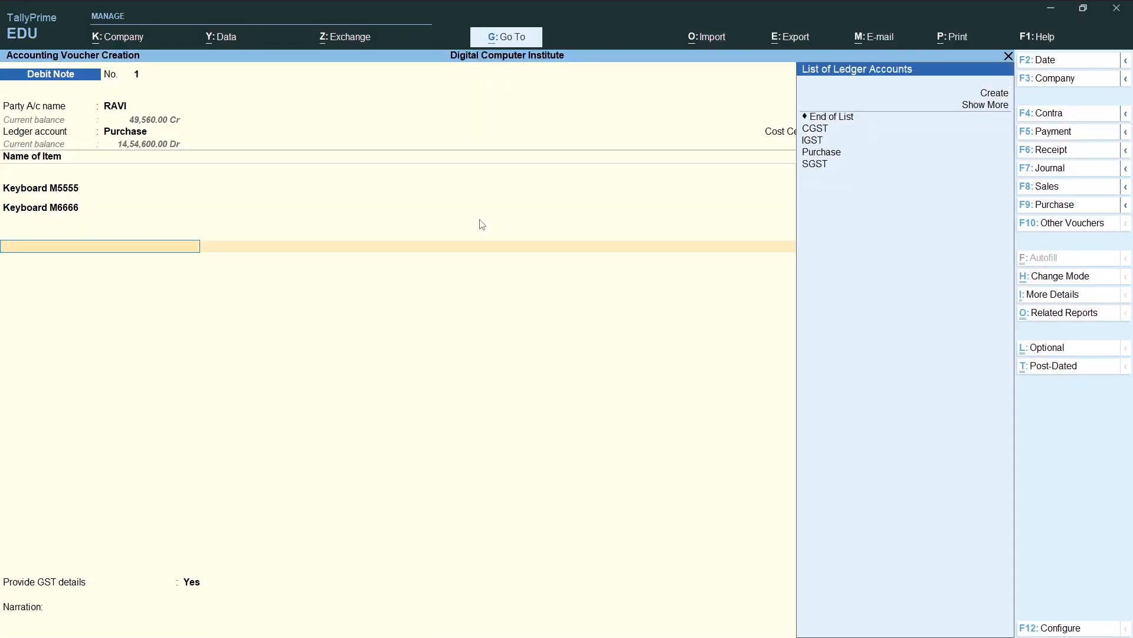
pyautogui.press('Down')
pyautogui.press('Down')
pyautogui.press('Down')
pyautogui.press('Down')
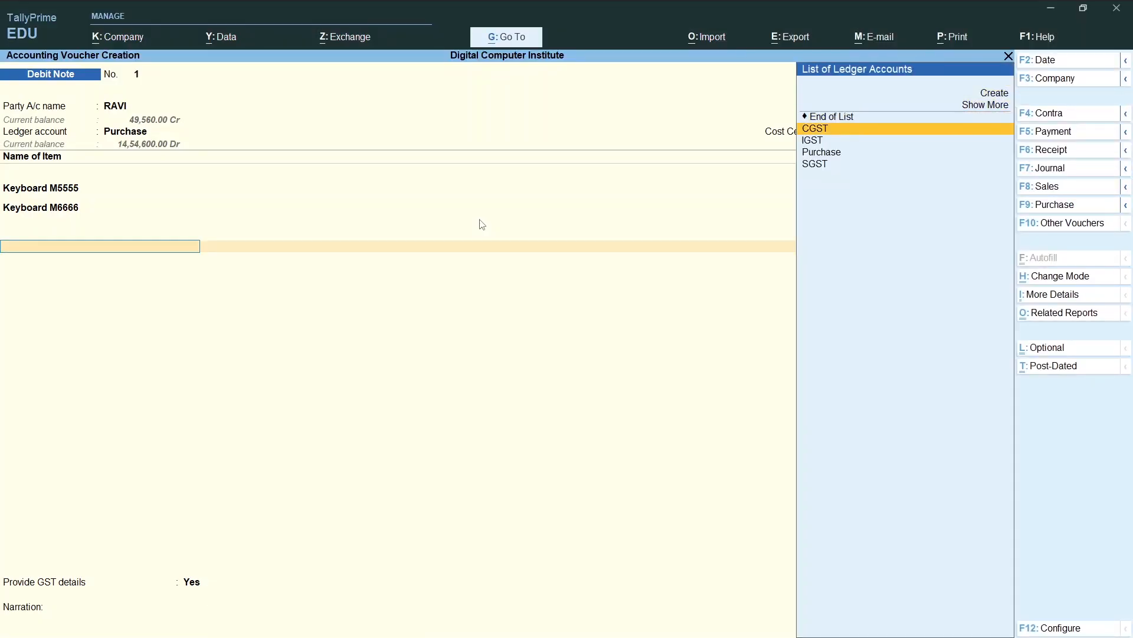
pyautogui.press('Return')
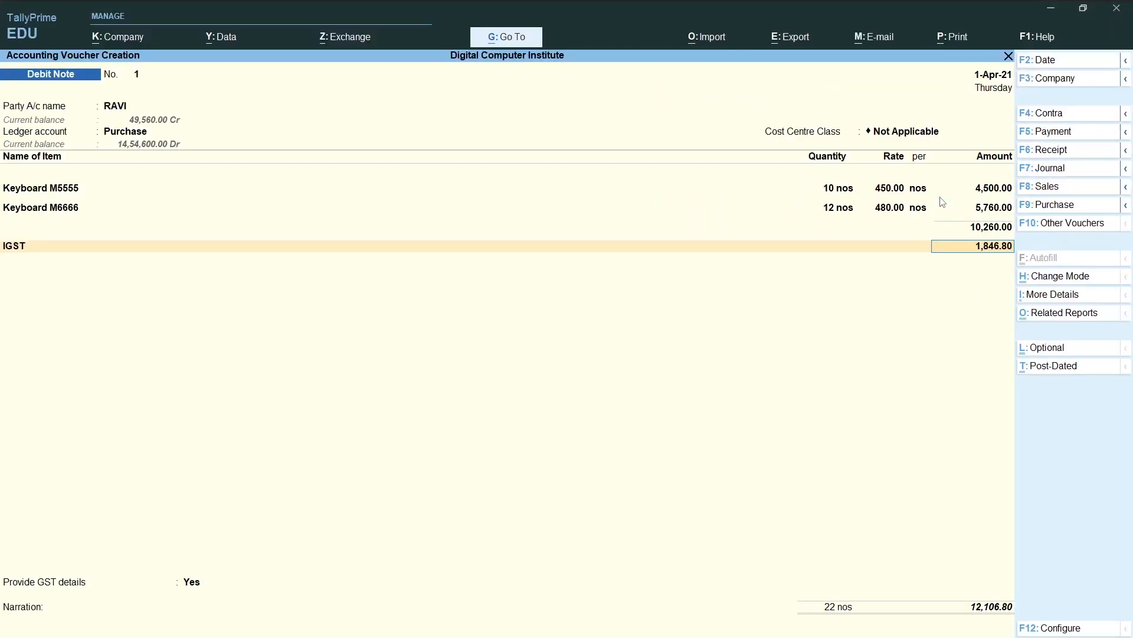
pyautogui.press('Return')
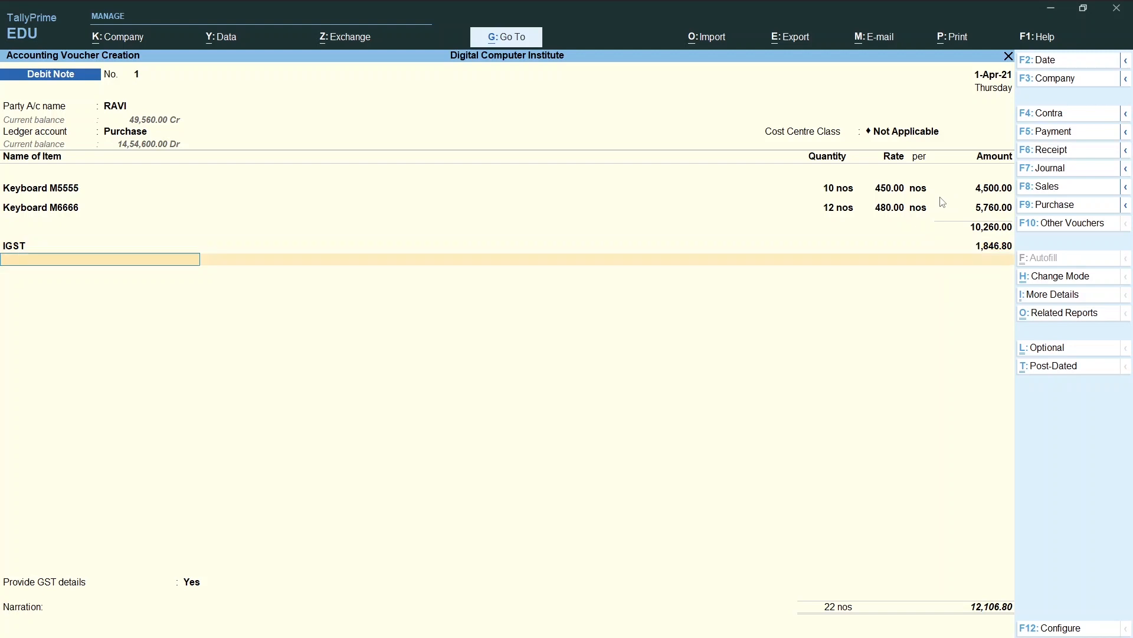
pyautogui.press('Return')
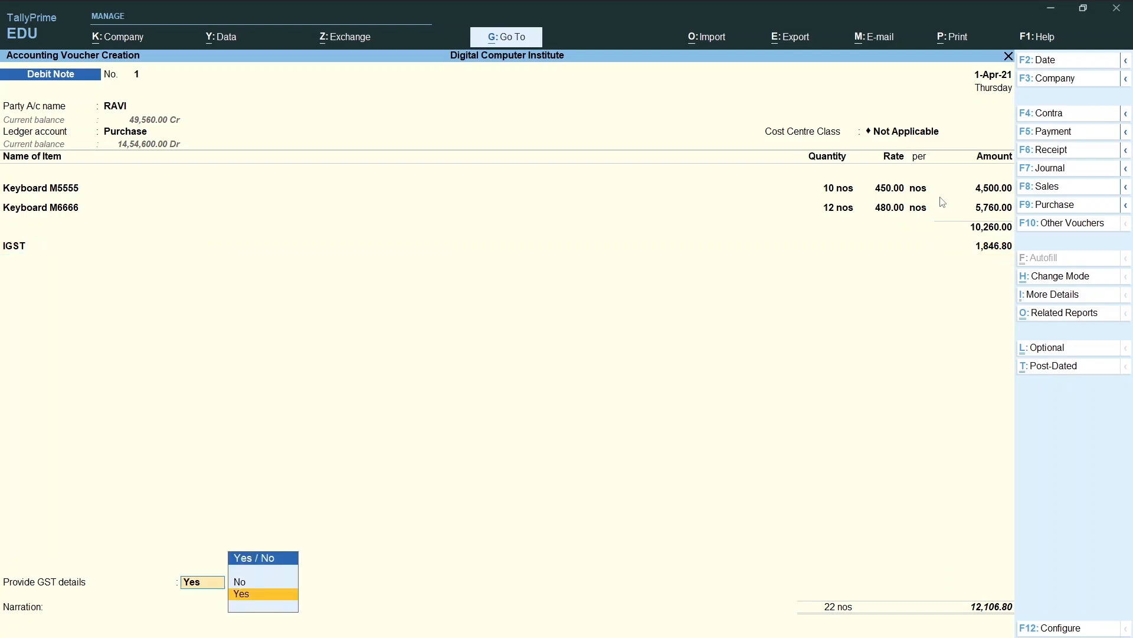
# Set Provide GST details to No and accept the debit note's total amount.
pyautogui.press('Up')
pyautogui.press('Return')
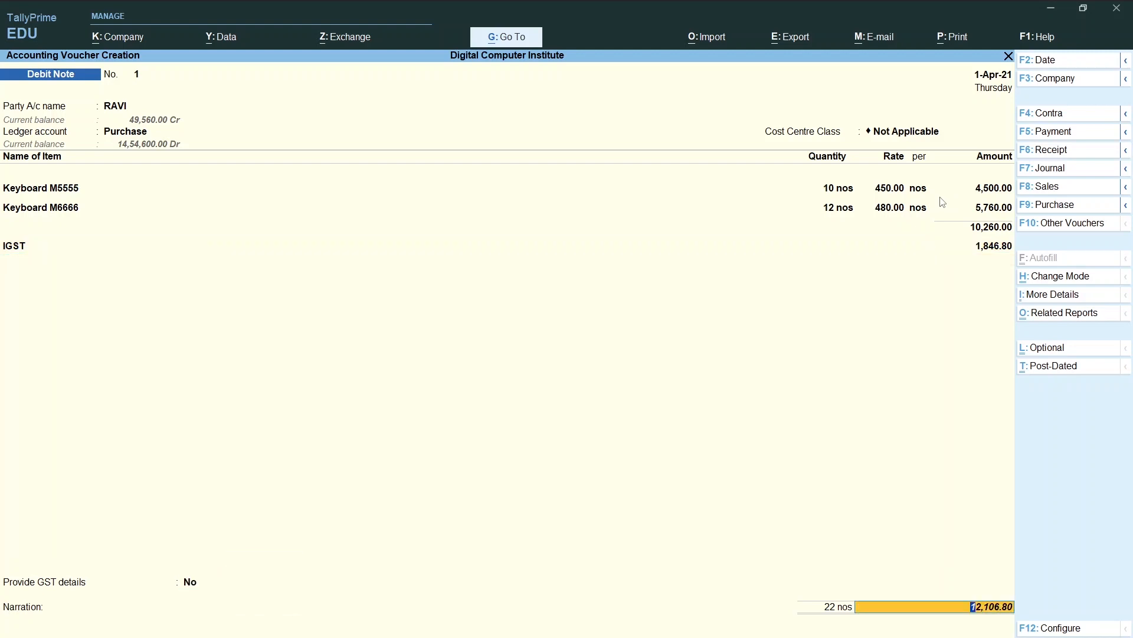
pyautogui.press('Return')
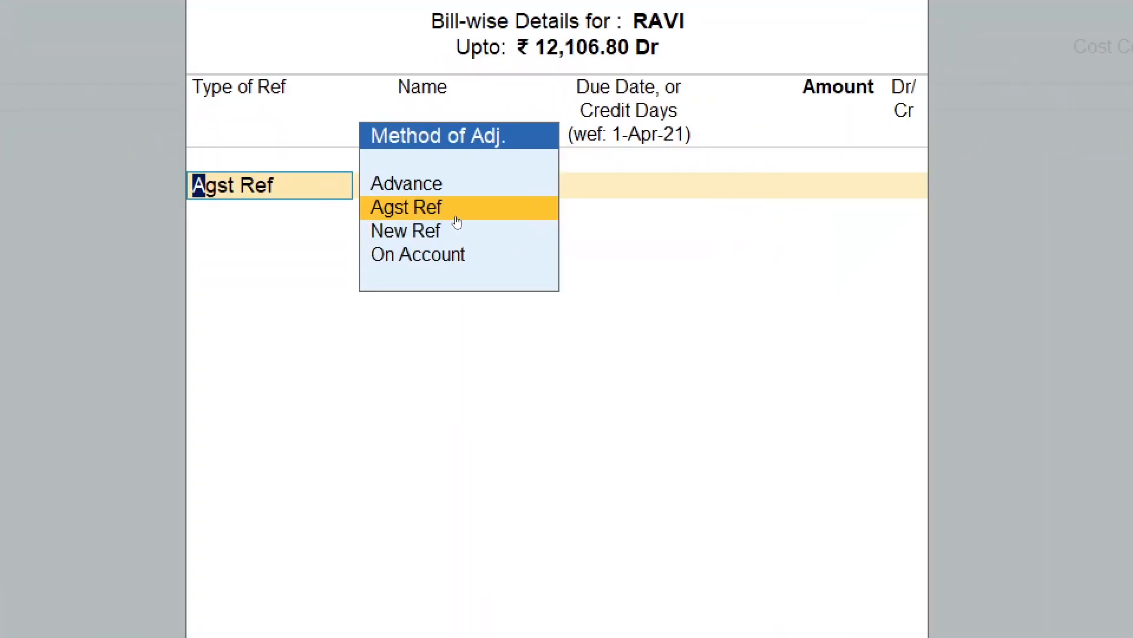
# Adjust the full amount as Agst Ref against pending bill 7485, and save the debit note with a blank narration.
pyautogui.click(457, 217)
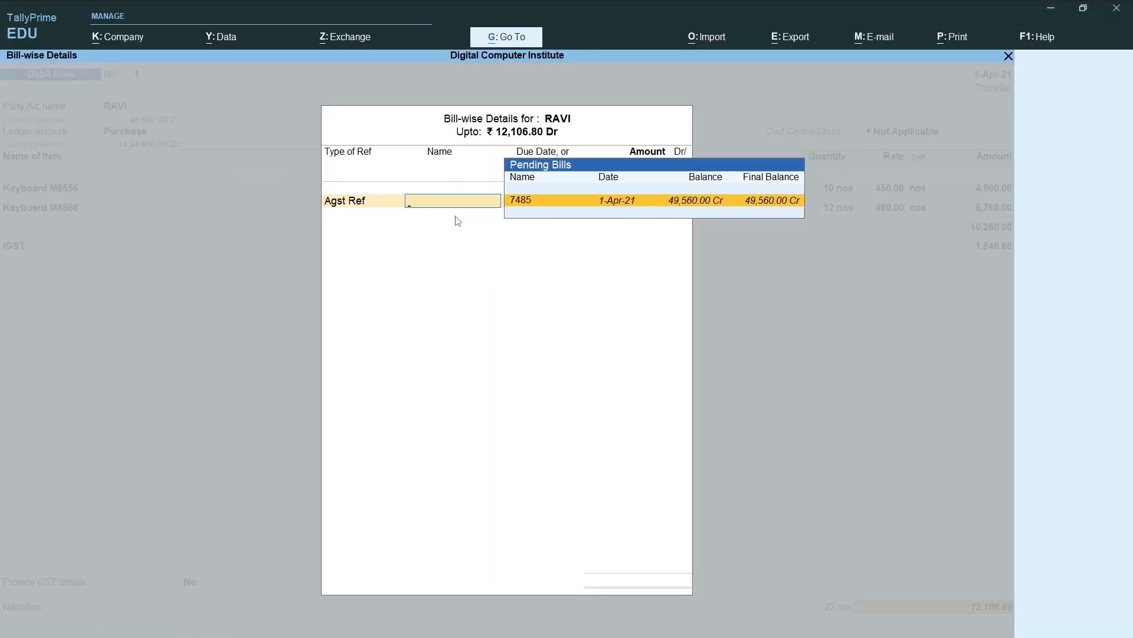
pyautogui.click(585, 200)
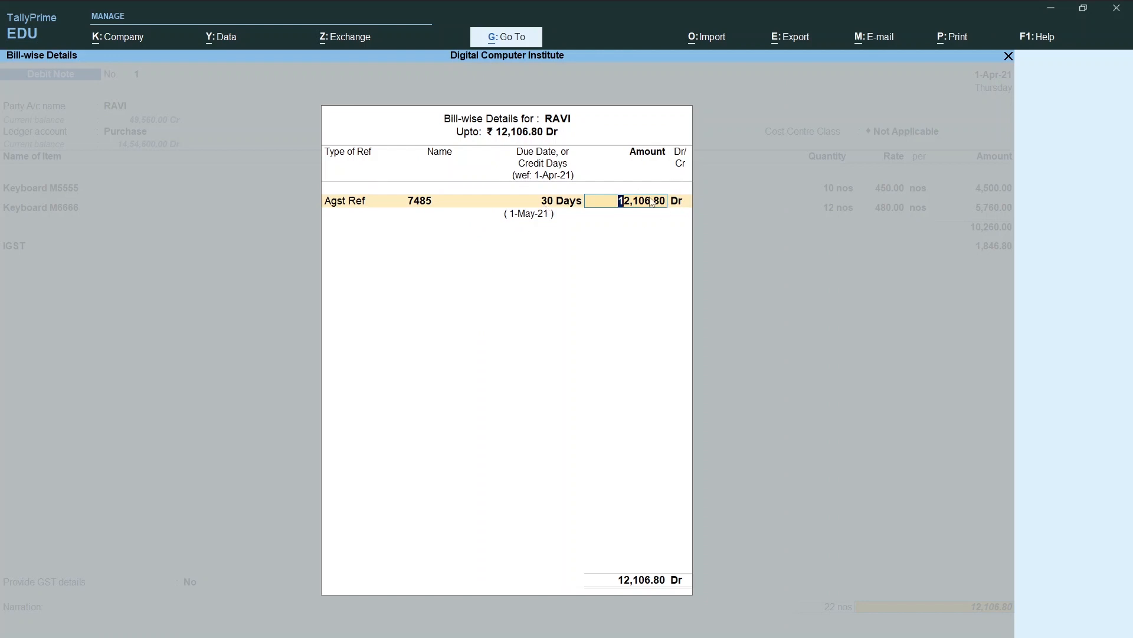
pyautogui.press('Return')
pyautogui.press('Return')
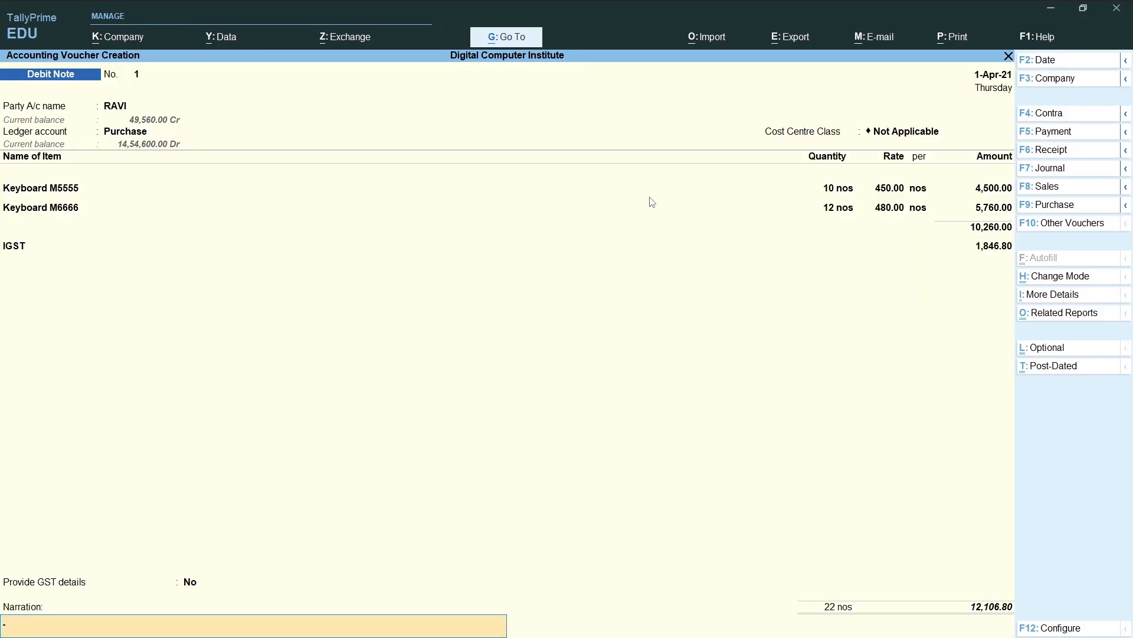
pyautogui.press('Return')
pyautogui.press('Return')
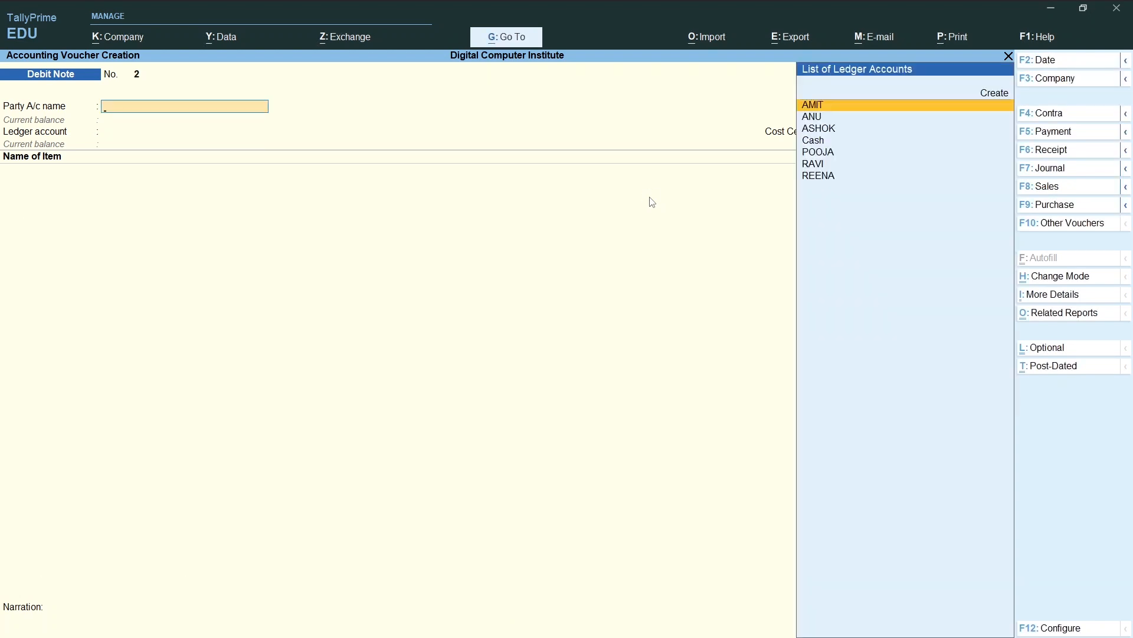
# Switch to the Word document and replace "from" with "to" before the party's name in return entry 11.
pyautogui.hotkey('alt', 'Tab')
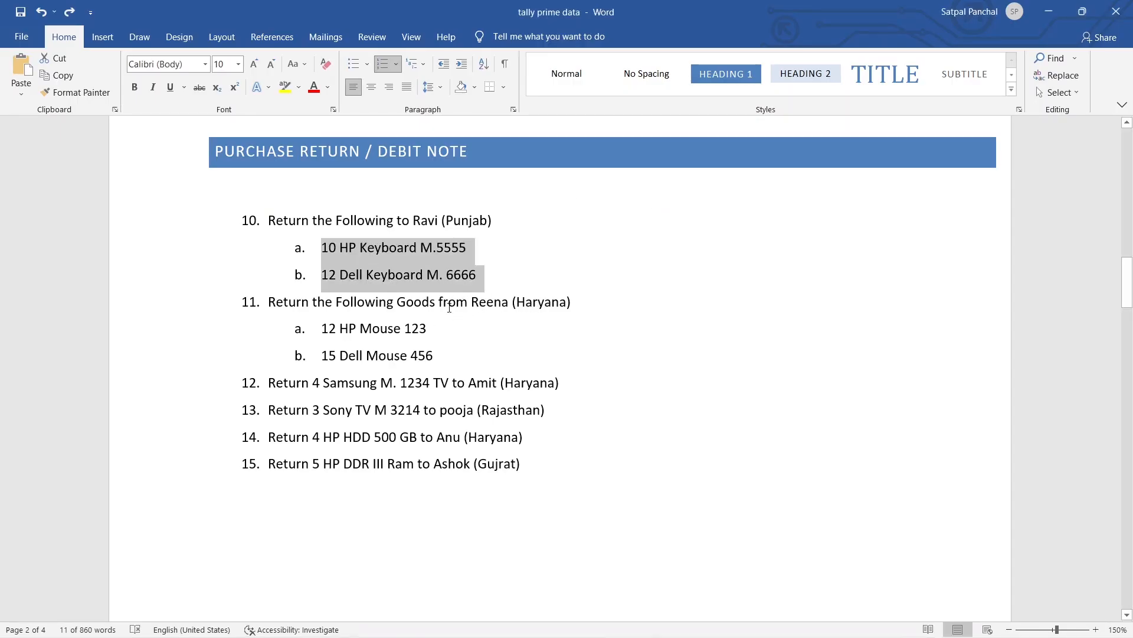
pyautogui.click(469, 303)
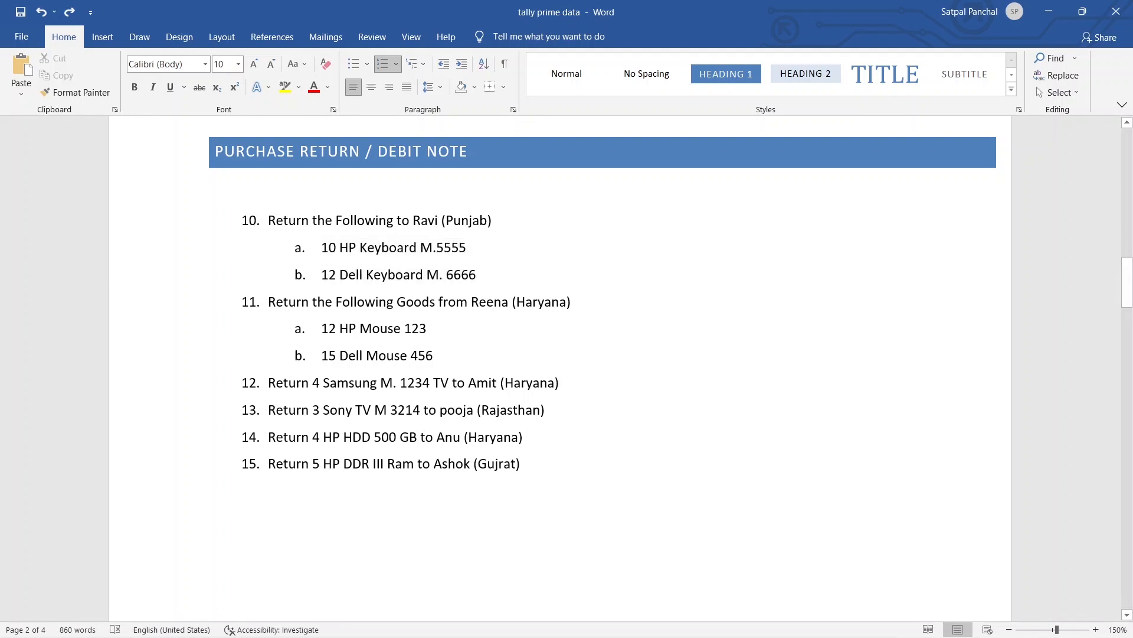
pyautogui.press('BackSpace')
pyautogui.press('BackSpace')
pyautogui.press('BackSpace')
pyautogui.press('BackSpace')
pyautogui.write('to')
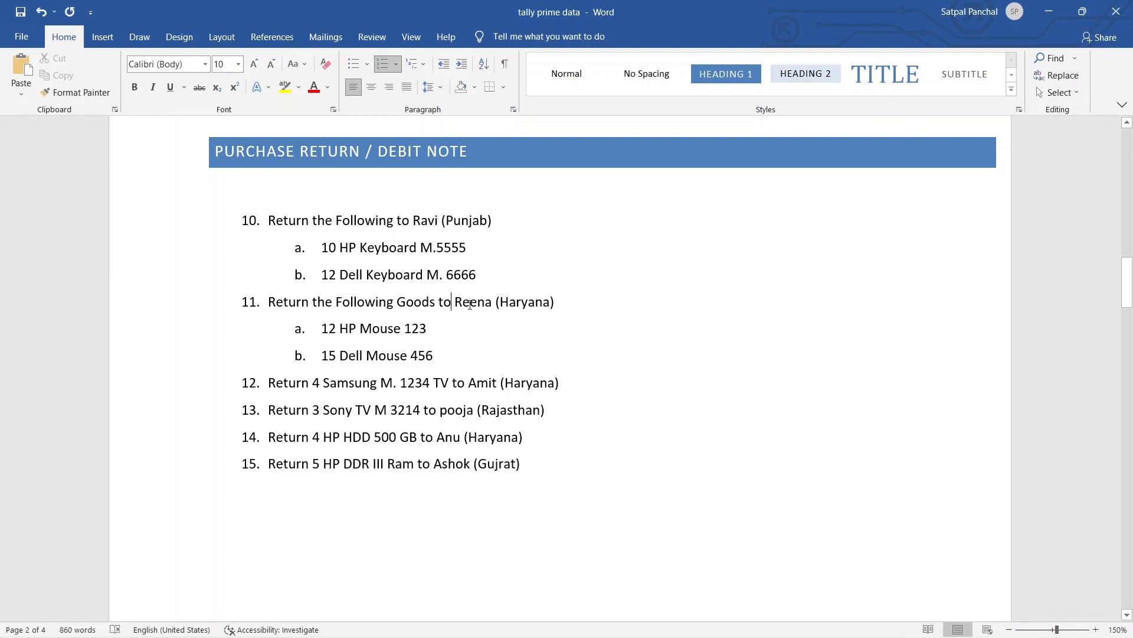
# Switch back to TallyPrime and select the party named in return entry 11 as the debit note's party account.
pyautogui.hotkey('alt', 'Tab')
pyautogui.write('Ree')
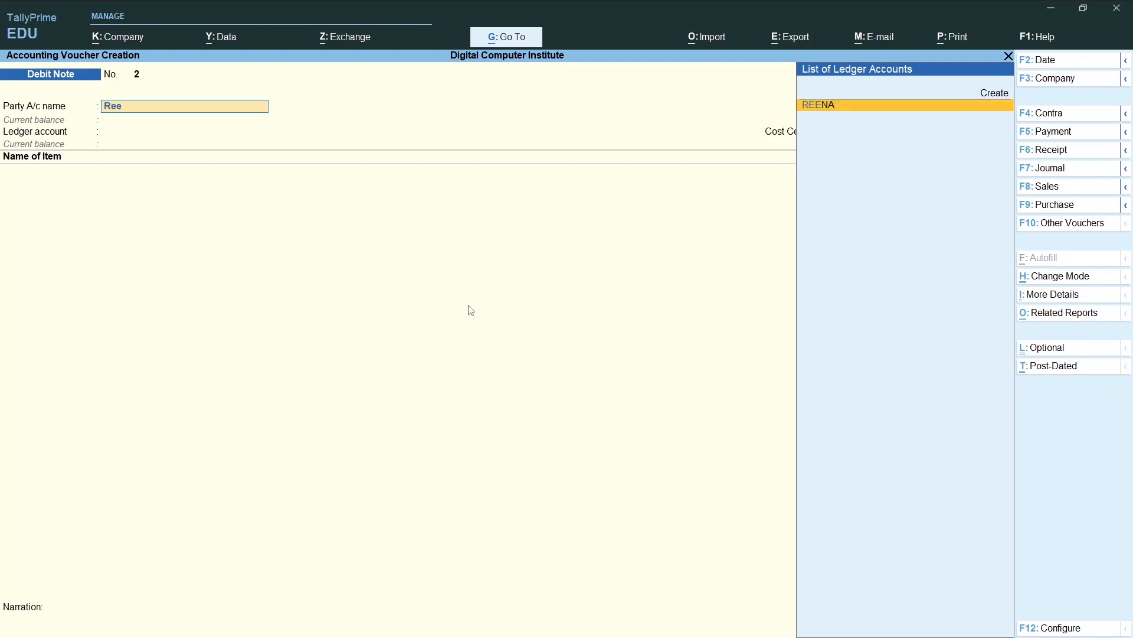
pyautogui.press('Return')
# Leave the dispatch details and original invoice details blank for the entry 11 debit note.
pyautogui.press('Return')
pyautogui.press('Return')
pyautogui.press('Return')
pyautogui.press('Return')
pyautogui.press('Return')
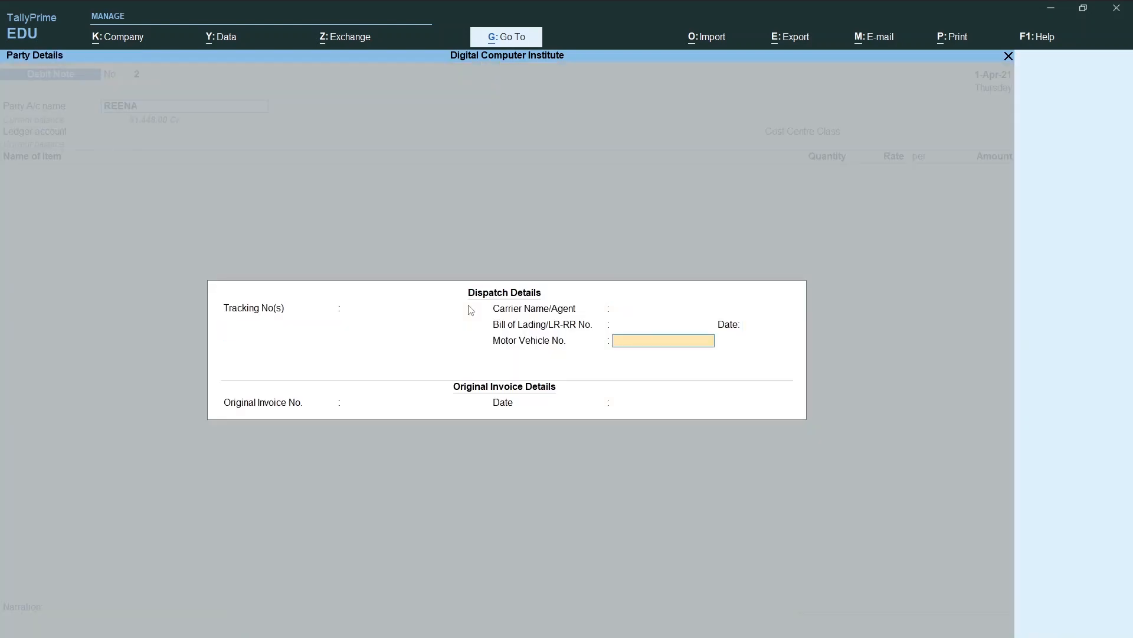
pyautogui.press('Return')
pyautogui.press('Return')
pyautogui.press('Return')
# Accept the prefilled party details, and choose Purchase as ledger account with cost centre class Not Applicable for entry 11.
pyautogui.press('Return')
pyautogui.press('Return')
pyautogui.press('Return')
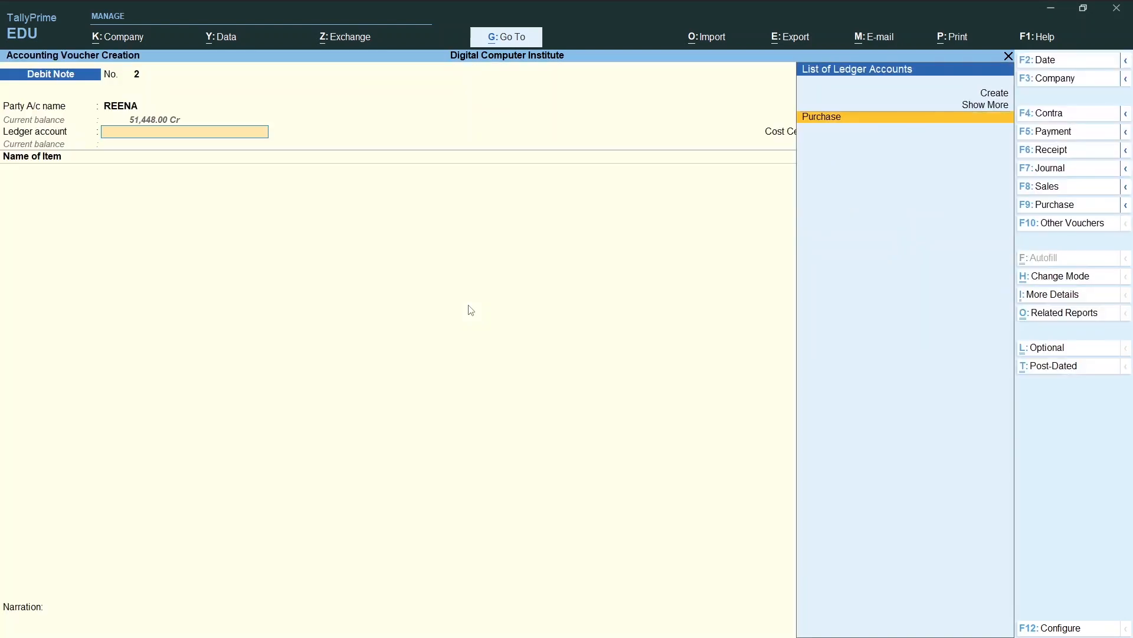
pyautogui.press('Return')
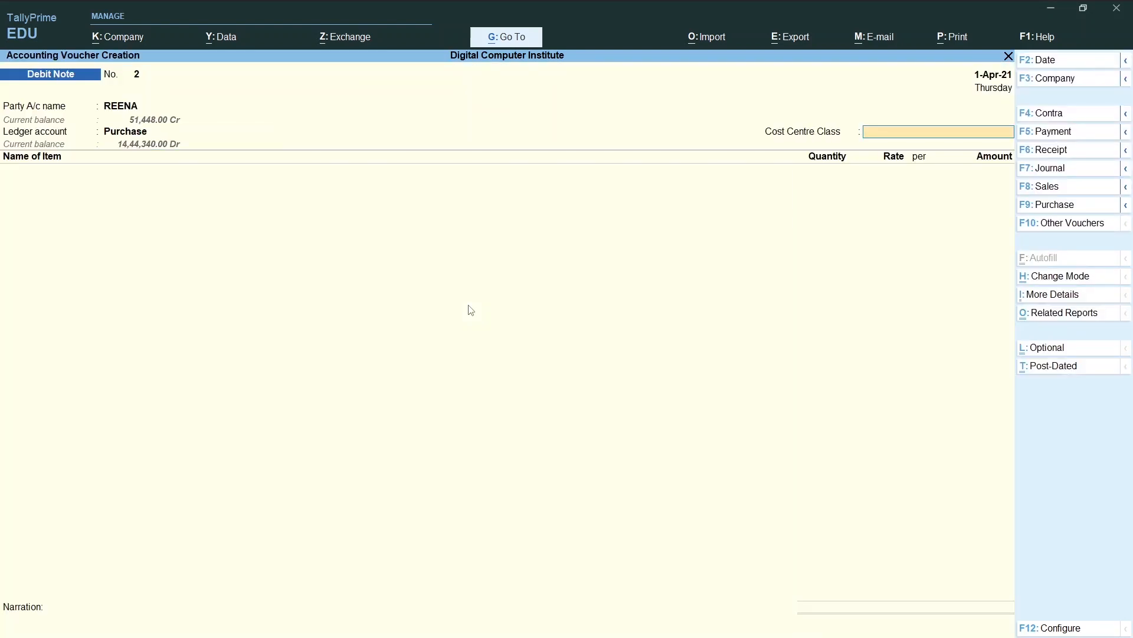
pyautogui.press('Return')
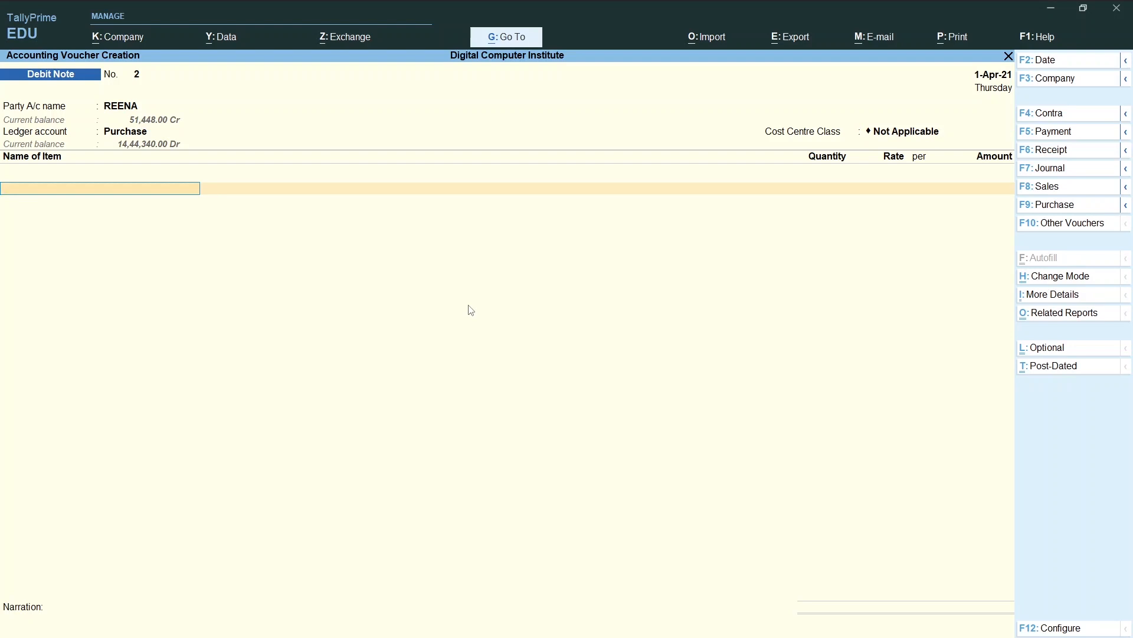
# Add Mouse 123 from return entry 11 as the first item, with quantity 12 nos at rate 380.00.
pyautogui.write('M')
pyautogui.press('Down')
pyautogui.press('Down')
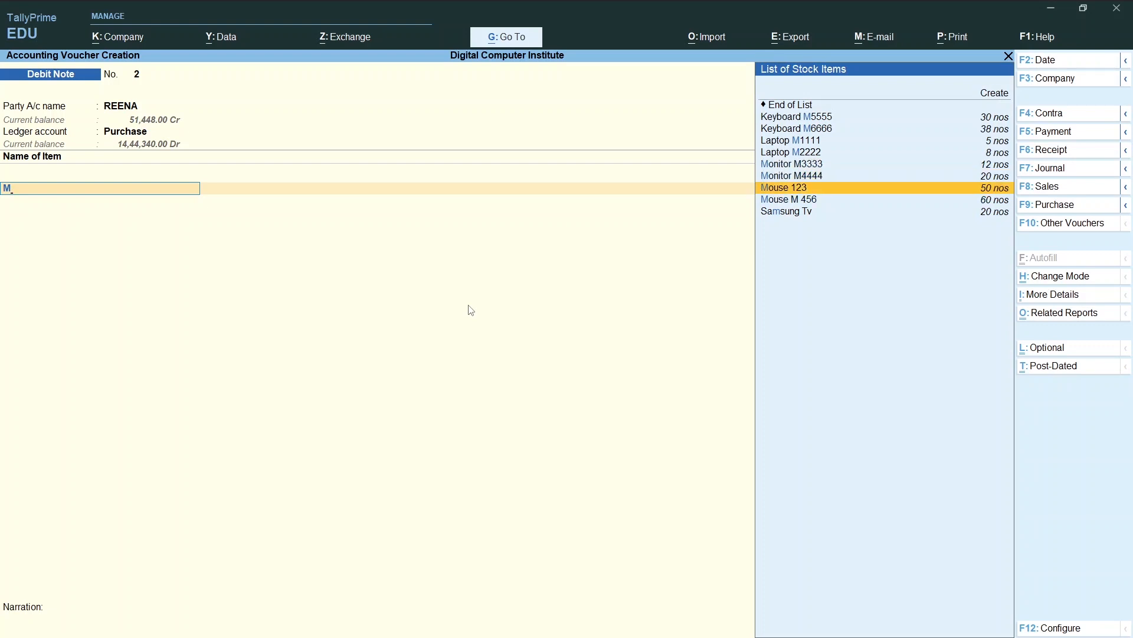
pyautogui.press('Return')
pyautogui.hotkey('alt', 'Tab')
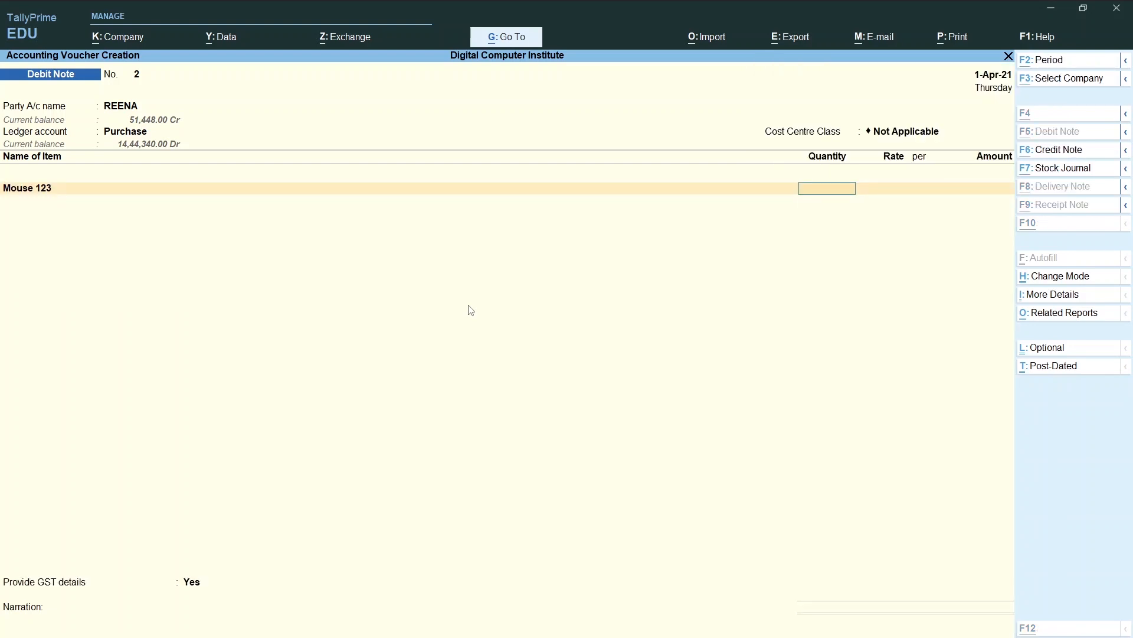
pyautogui.hotkey('alt', 'Tab')
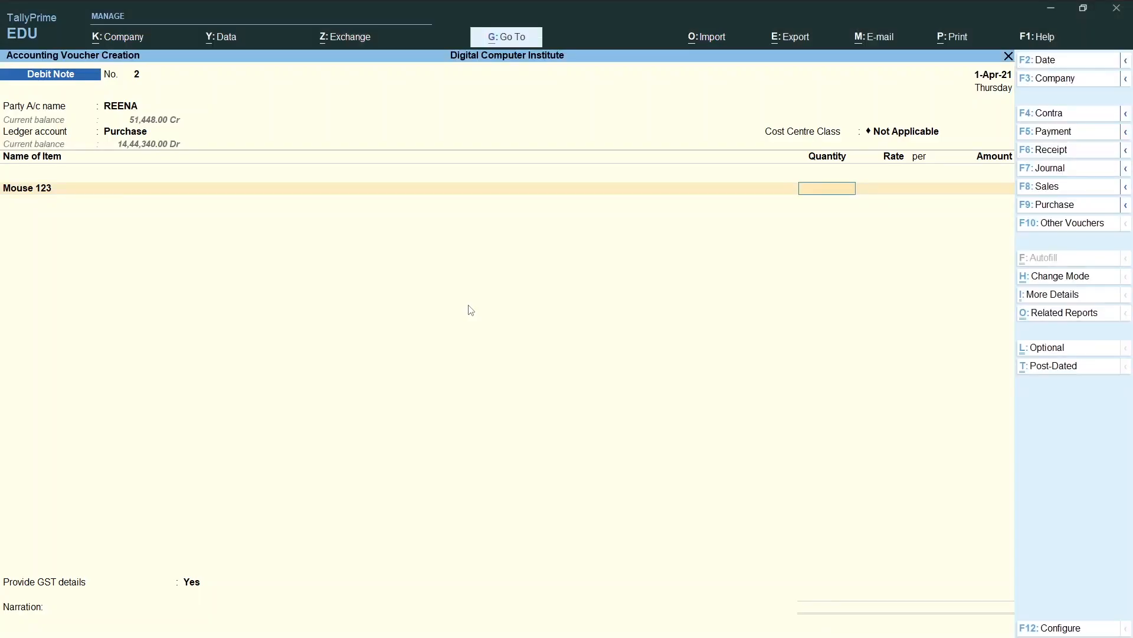
pyautogui.write('12')
pyautogui.press('Return')
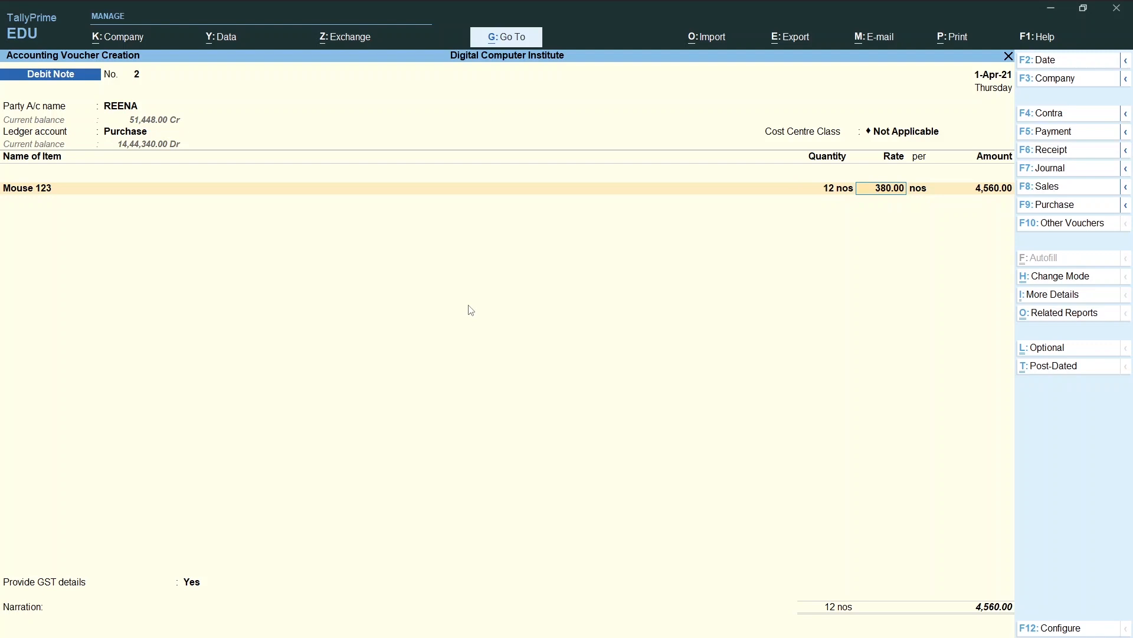
pyautogui.press('Return')
pyautogui.press('Return')
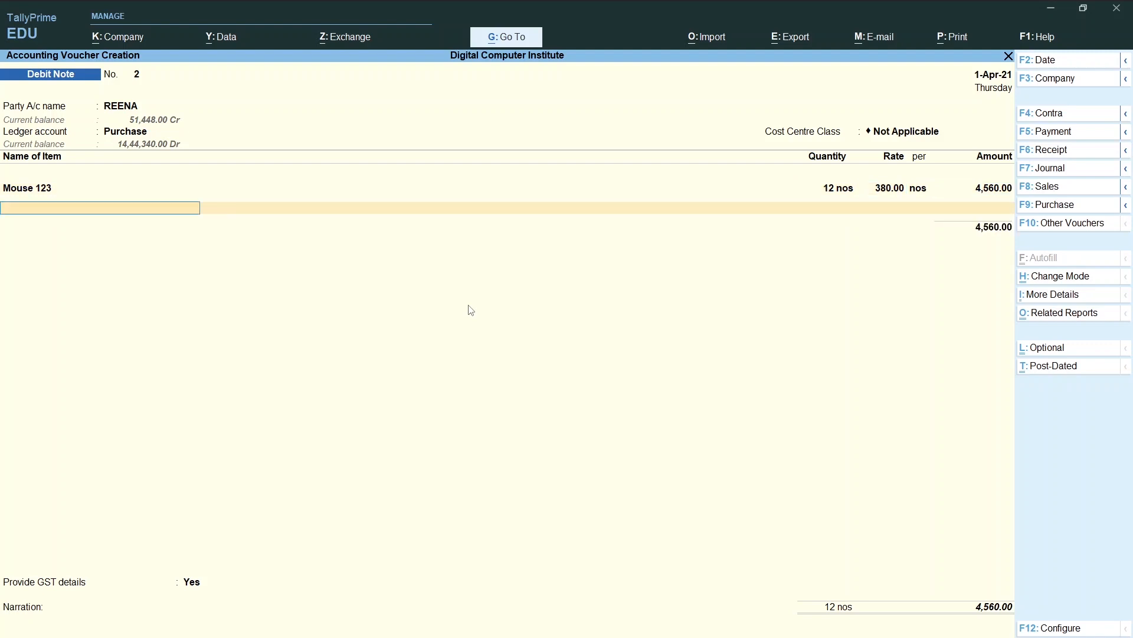
# Add Mouse M 456 as the second item, with quantity 15 nos at rate 410.00, checking entry 11 in the Word document.
pyautogui.write('M')
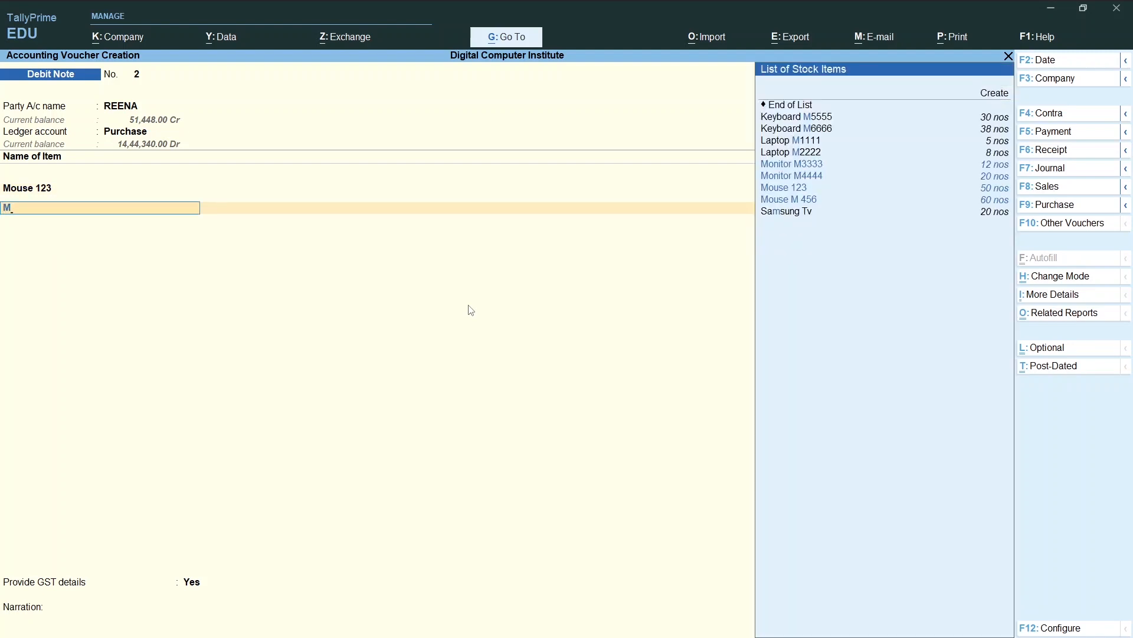
pyautogui.press('Down')
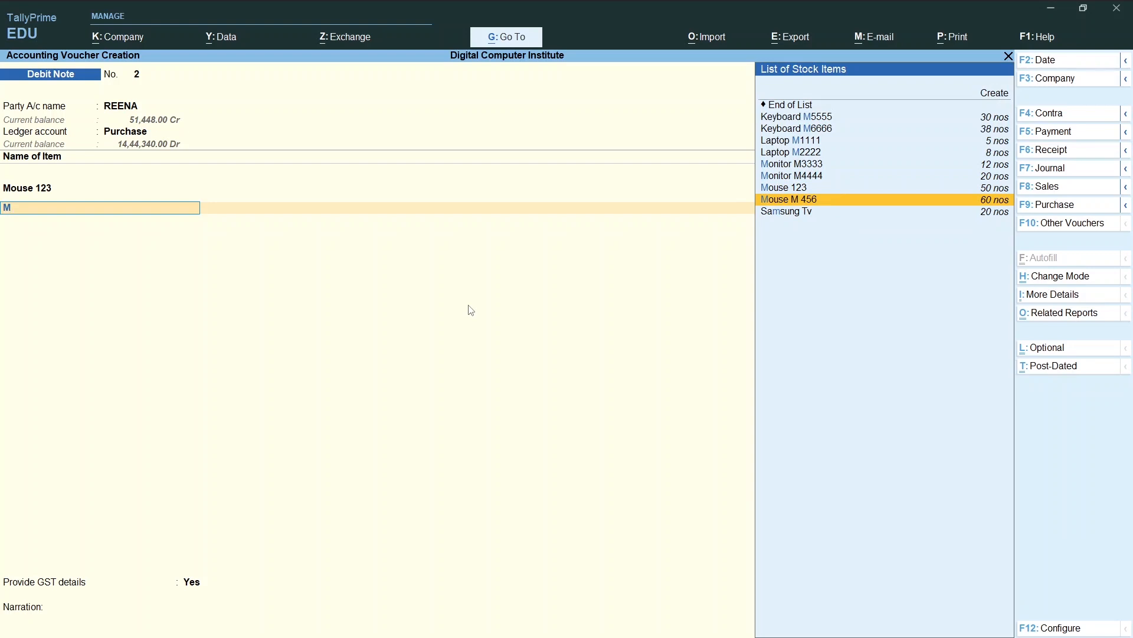
pyautogui.press('Return')
pyautogui.hotkey('alt', 'Tab')
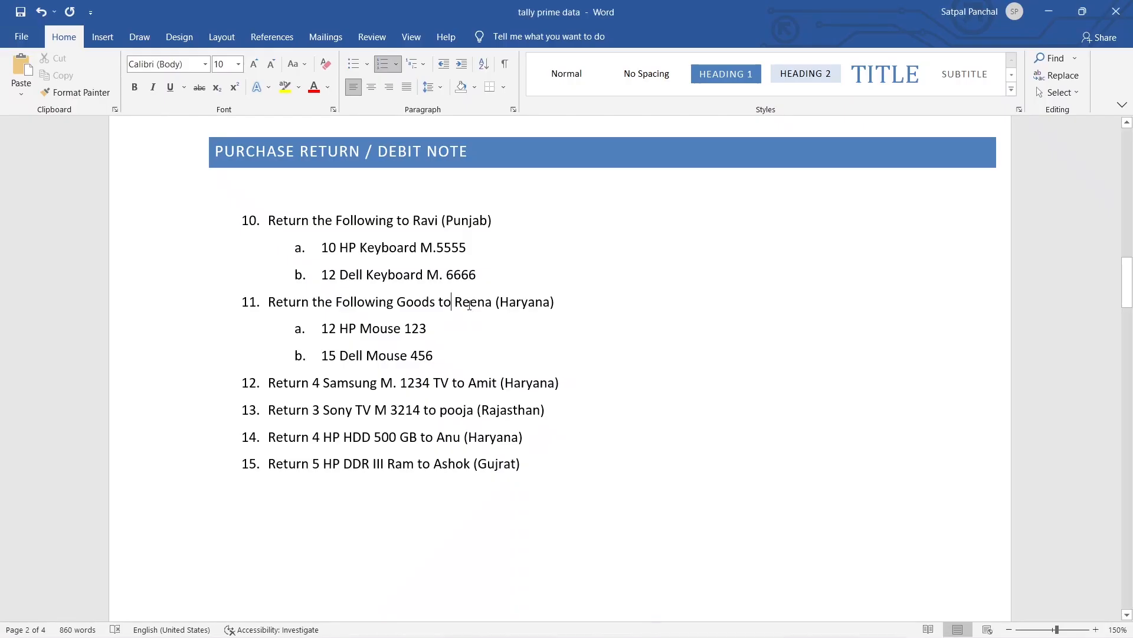
pyautogui.hotkey('alt', 'Tab')
pyautogui.write('1')
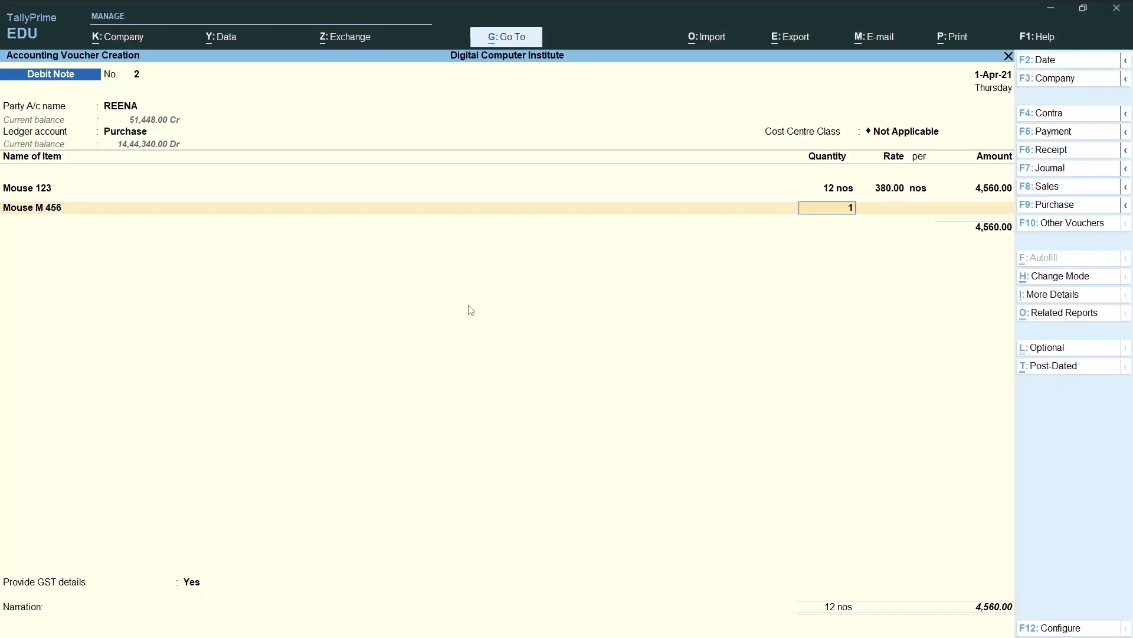
pyautogui.write('5')
pyautogui.press('Return')
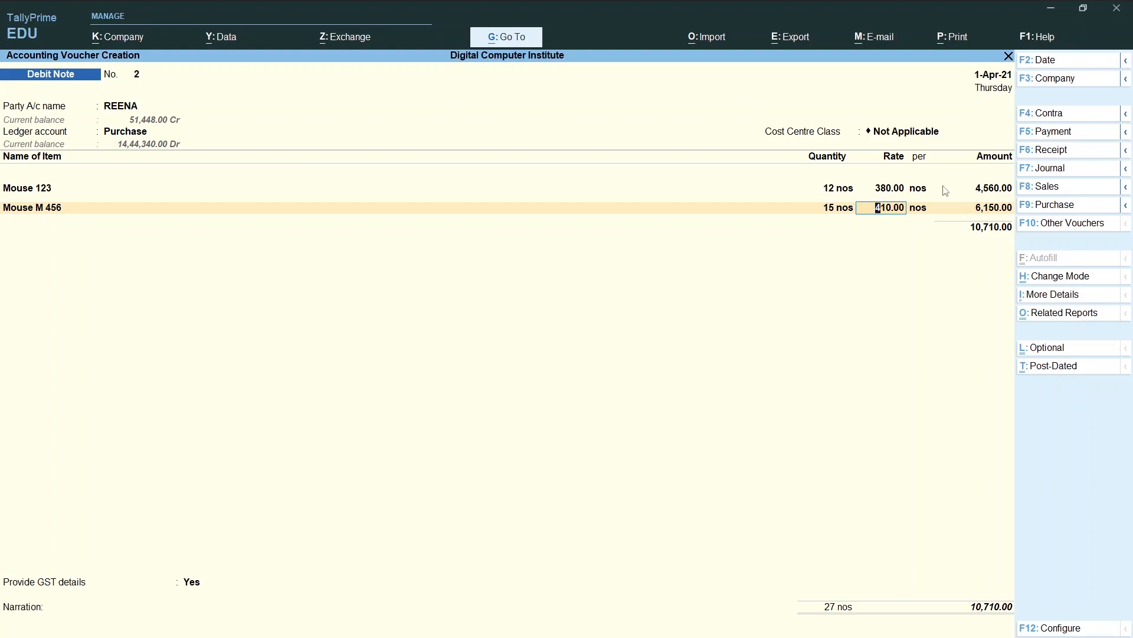
pyautogui.hotkey('alt', 'Tab')
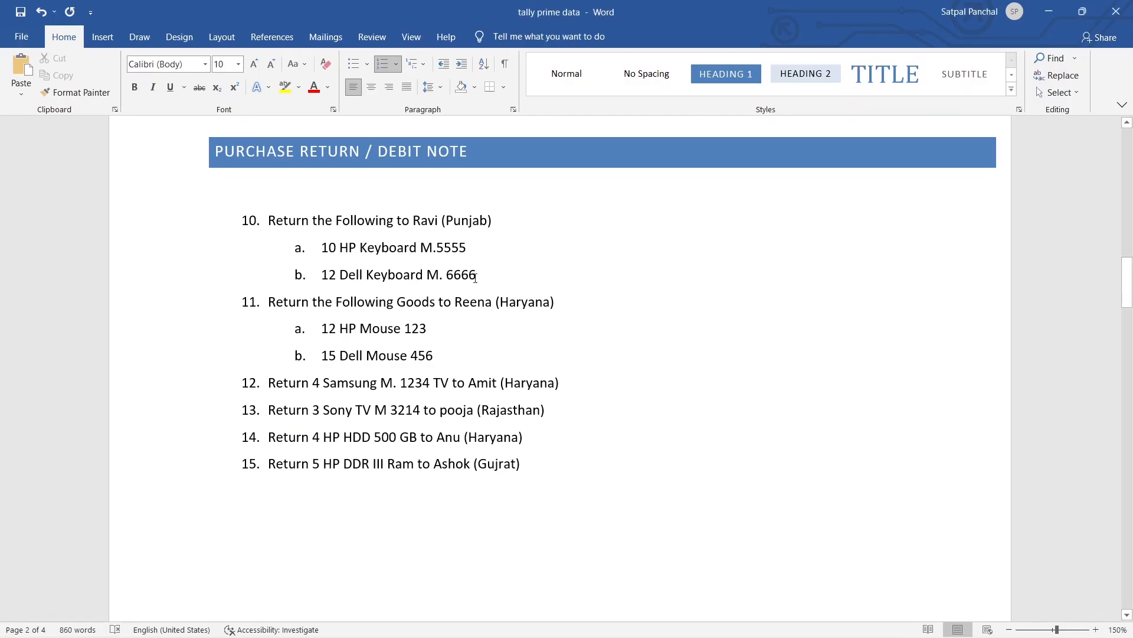
pyautogui.click(453, 302)
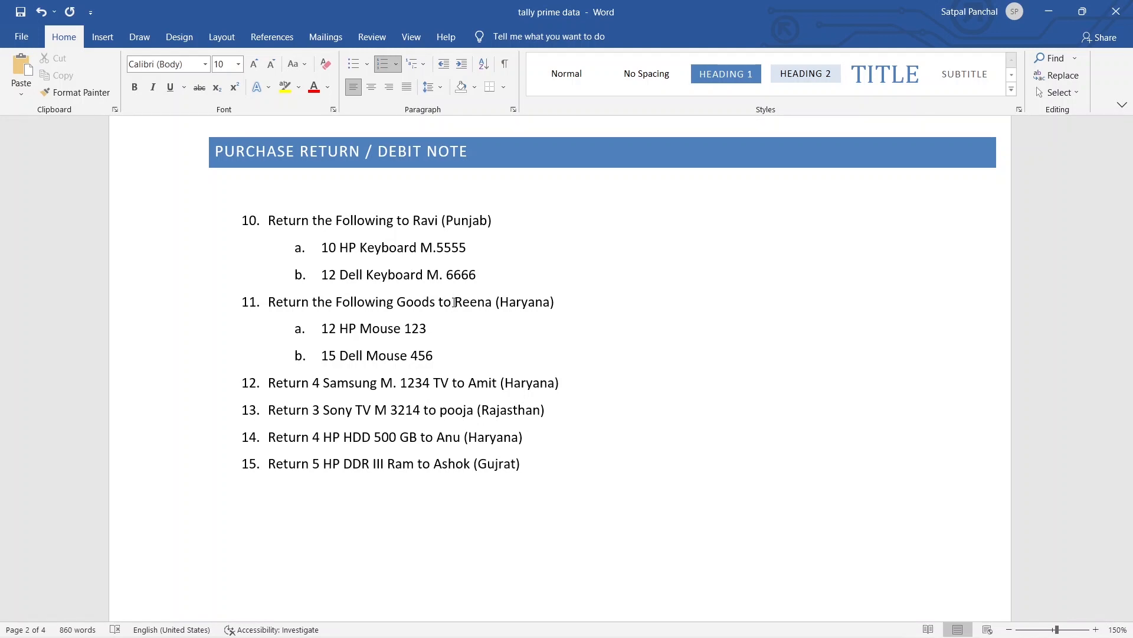
pyautogui.hotkey('alt', 'Tab')
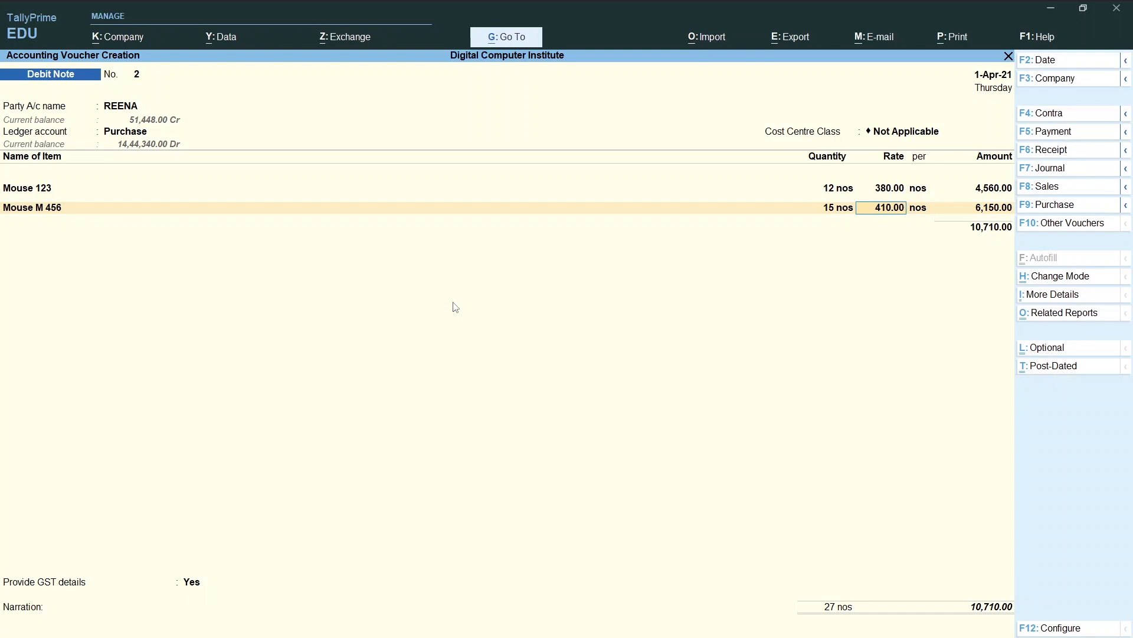
pyautogui.press('Return')
pyautogui.press('Return')
pyautogui.press('Return')
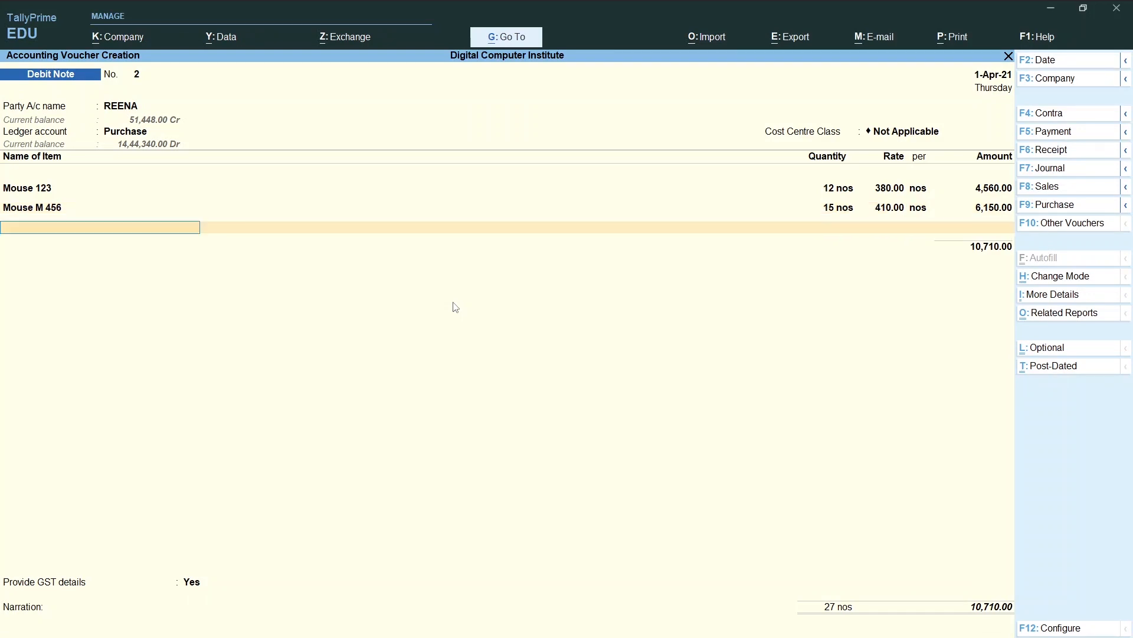
# Add the CGST and SGST ledgers below the mouse items, checking the entry 11 party's state and the firm's state in the Word document.
pyautogui.hotkey('alt', 'Tab')
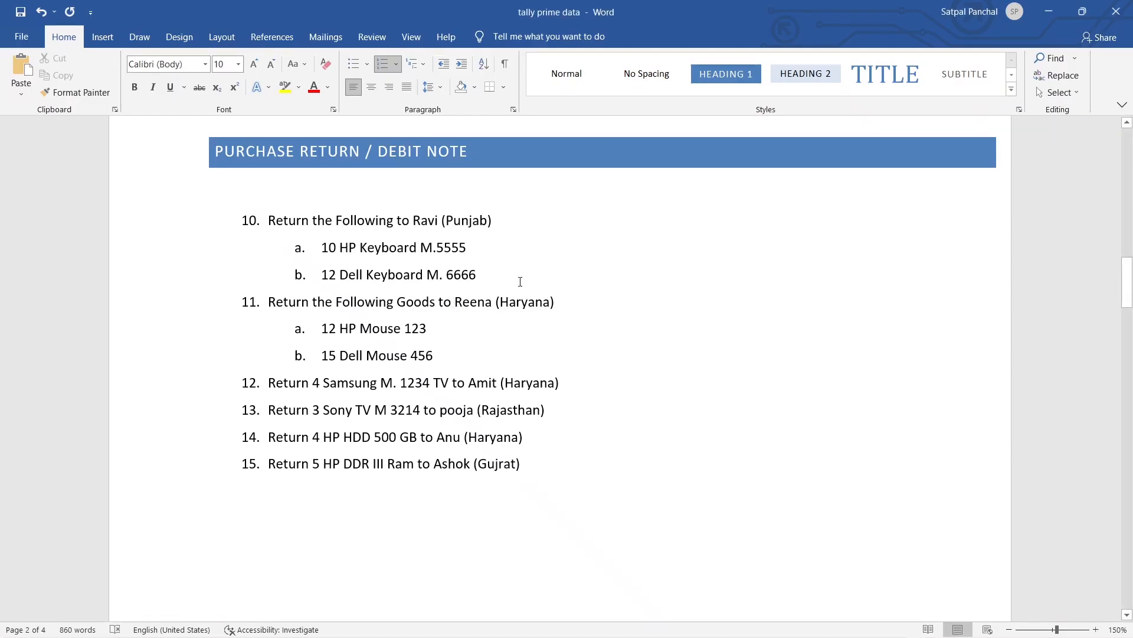
pyautogui.moveTo(566, 302); pyautogui.dragTo(489, 303)
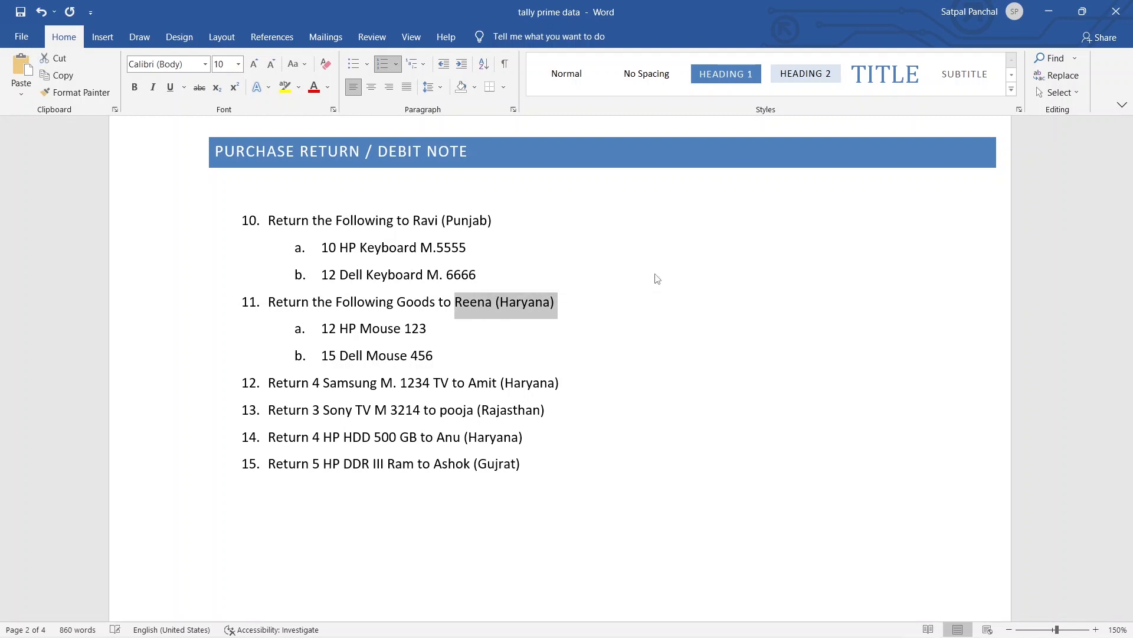
pyautogui.scroll(20, 644, 229)
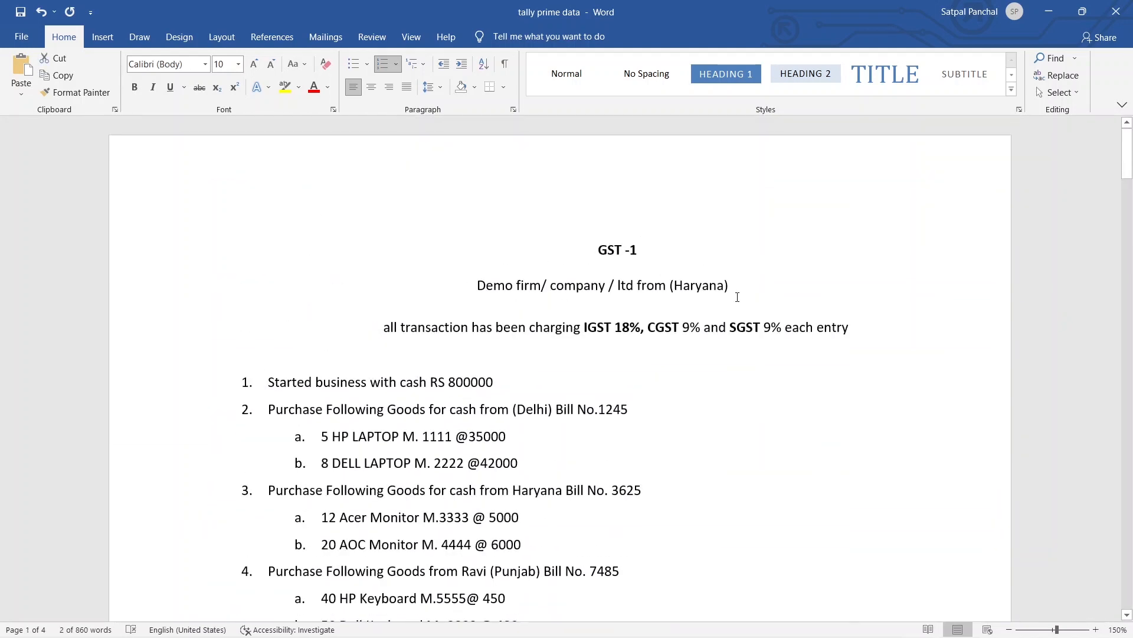
pyautogui.scroll(-20, 603, 286)
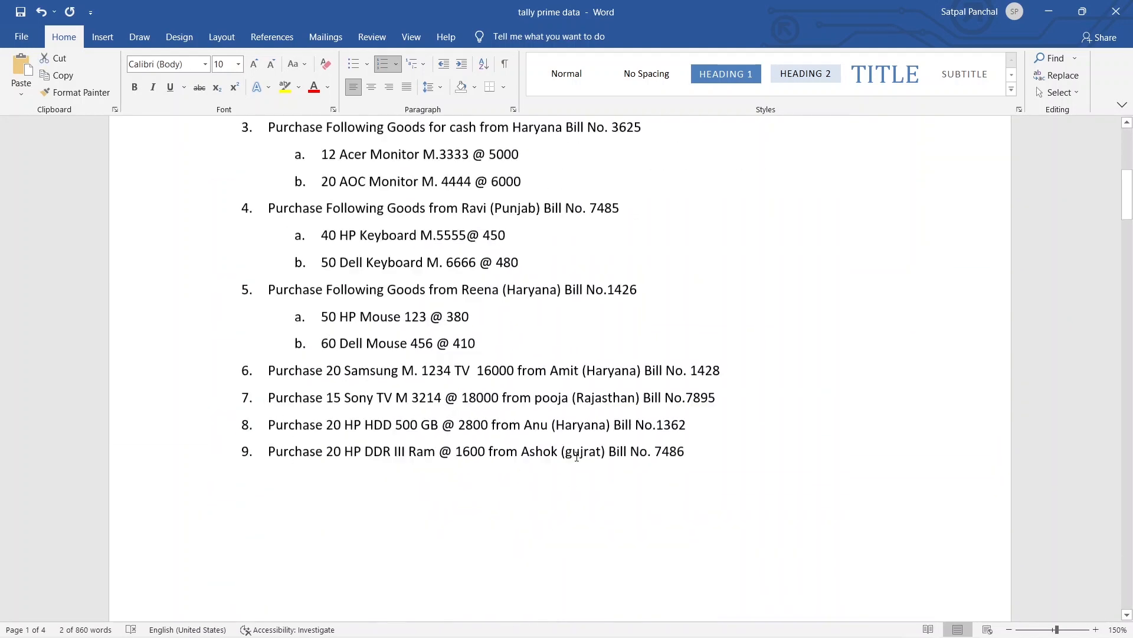
pyautogui.scroll(5, 577, 455)
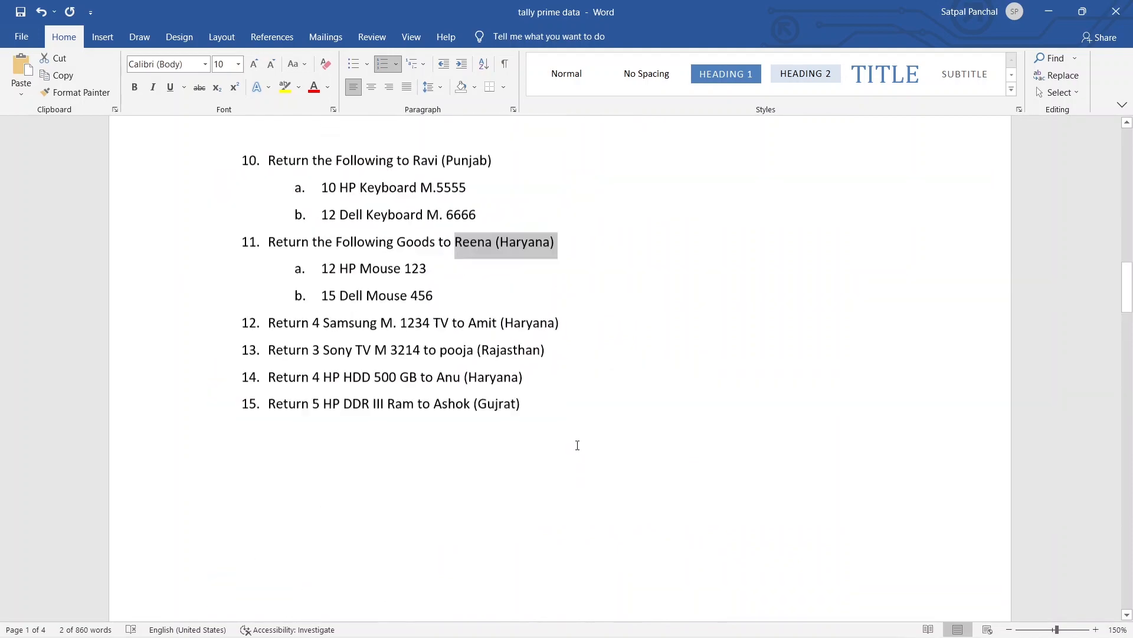
pyautogui.hotkey('alt', 'Tab')
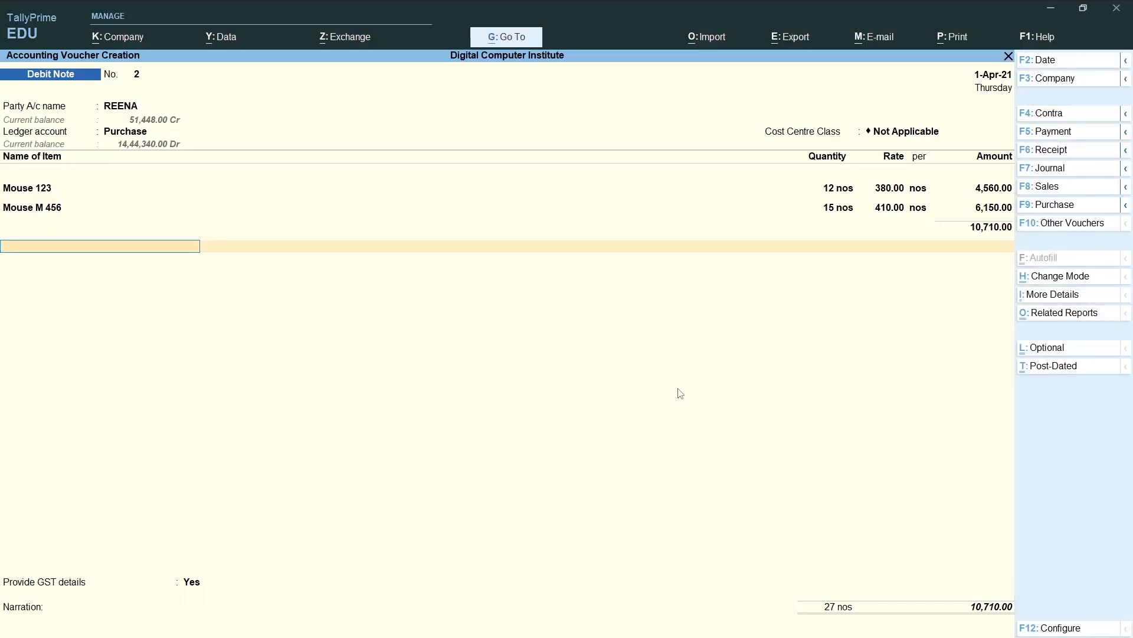
pyautogui.write('c')
pyautogui.press('Return')
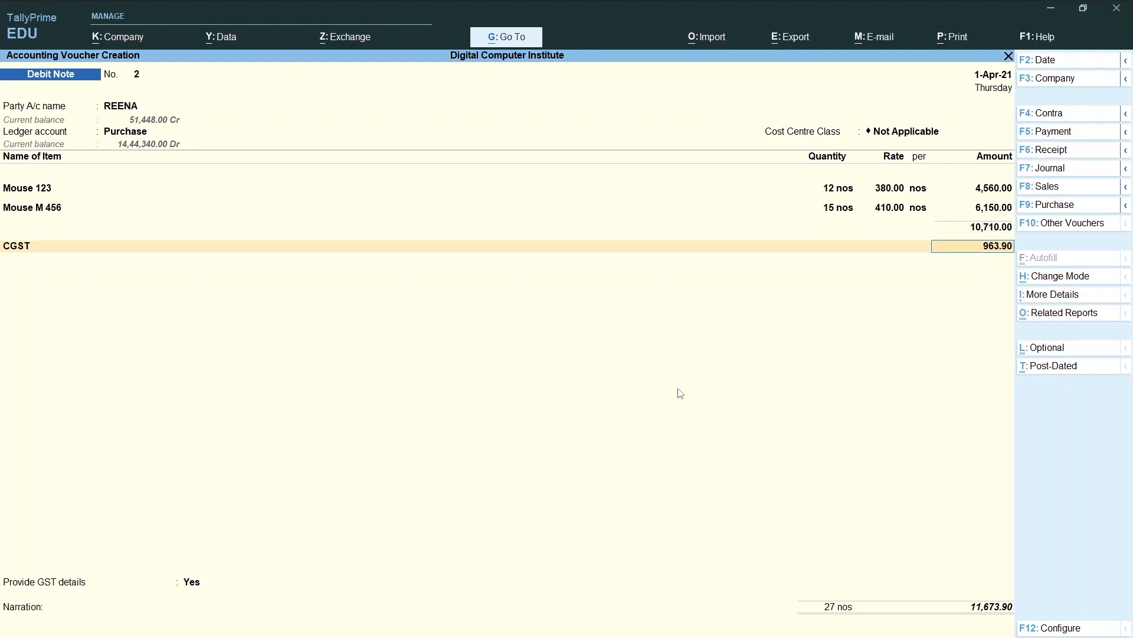
pyautogui.press('Return')
pyautogui.write('s')
pyautogui.press('Return')
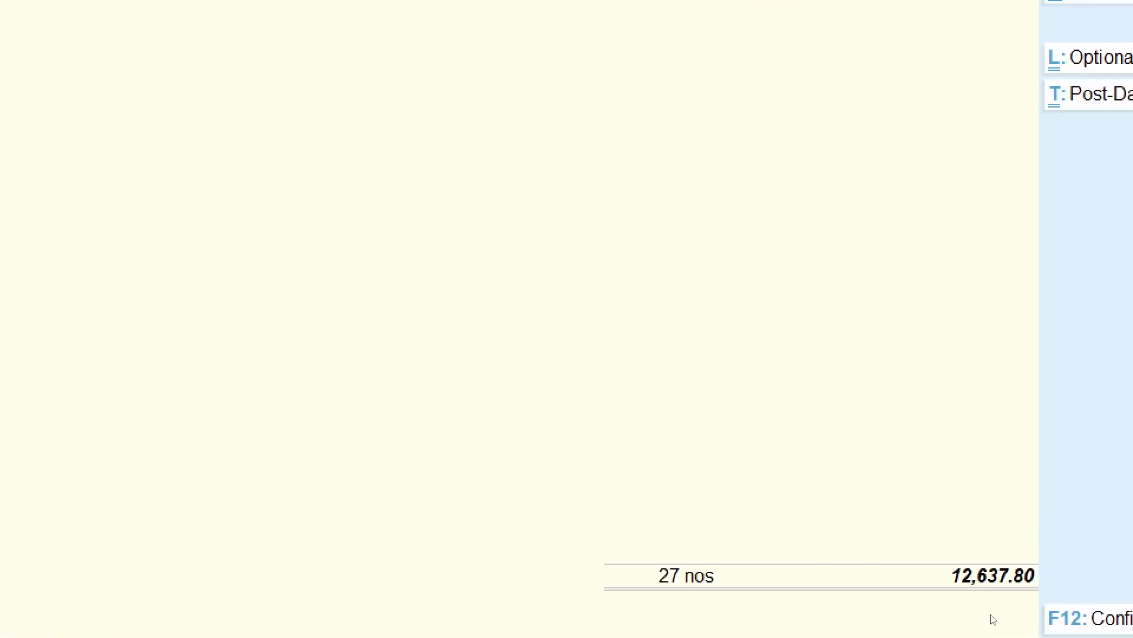
pyautogui.press('Return')
pyautogui.press('Return')
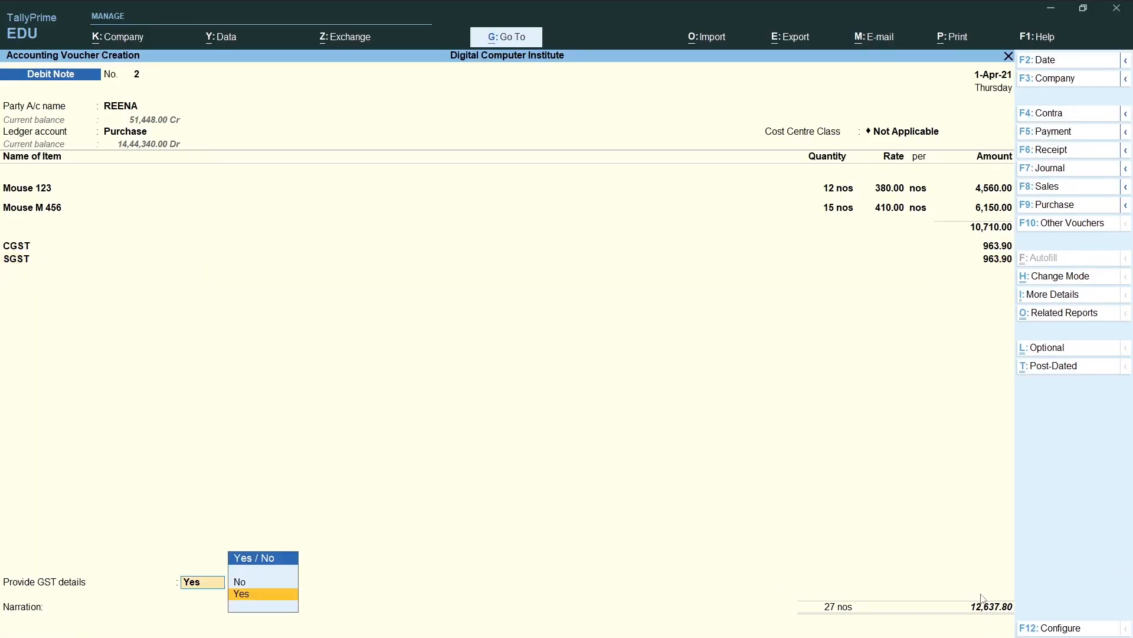
# Set Provide GST details to No and choose Agst Ref as the bill reference type for entry 11.
pyautogui.press('Up')
pyautogui.press('Return')
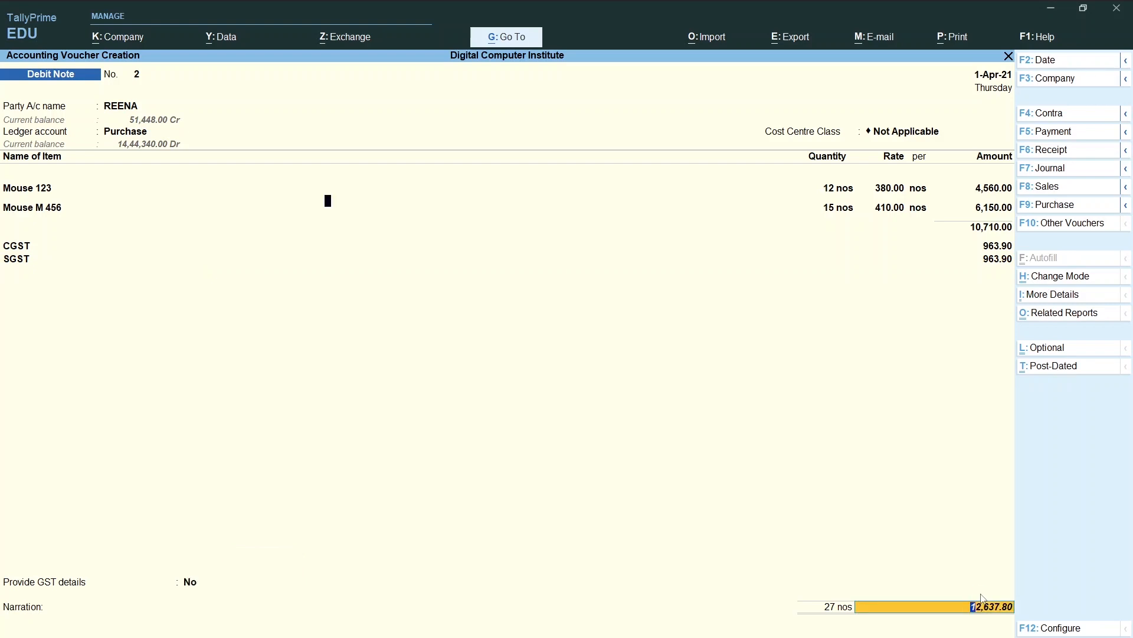
pyautogui.press('Return')
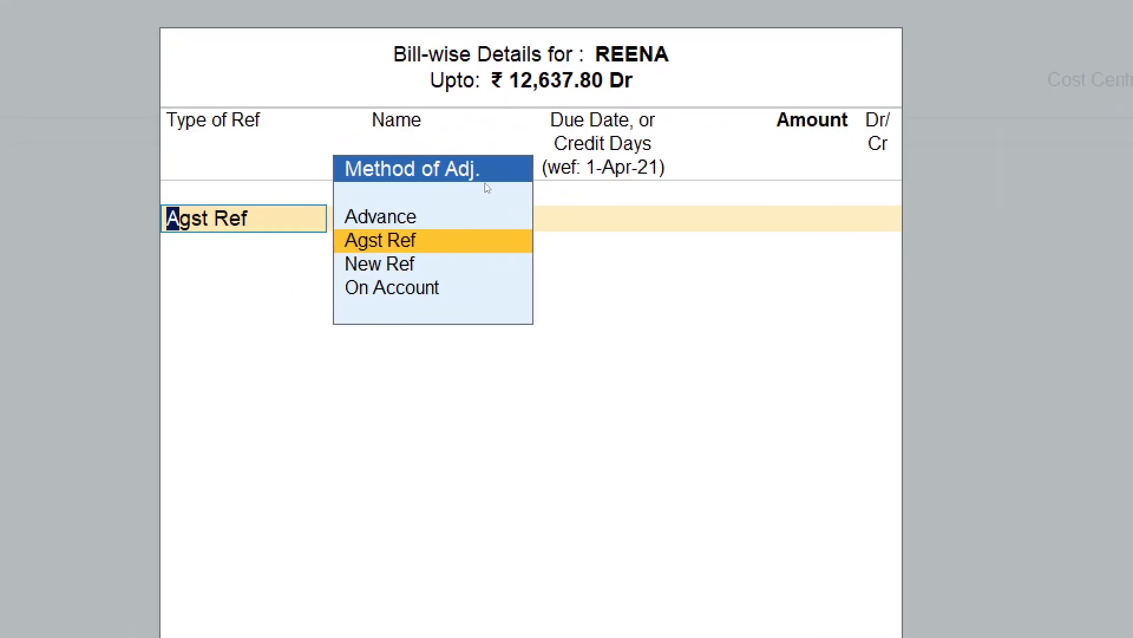
pyautogui.press('Return')
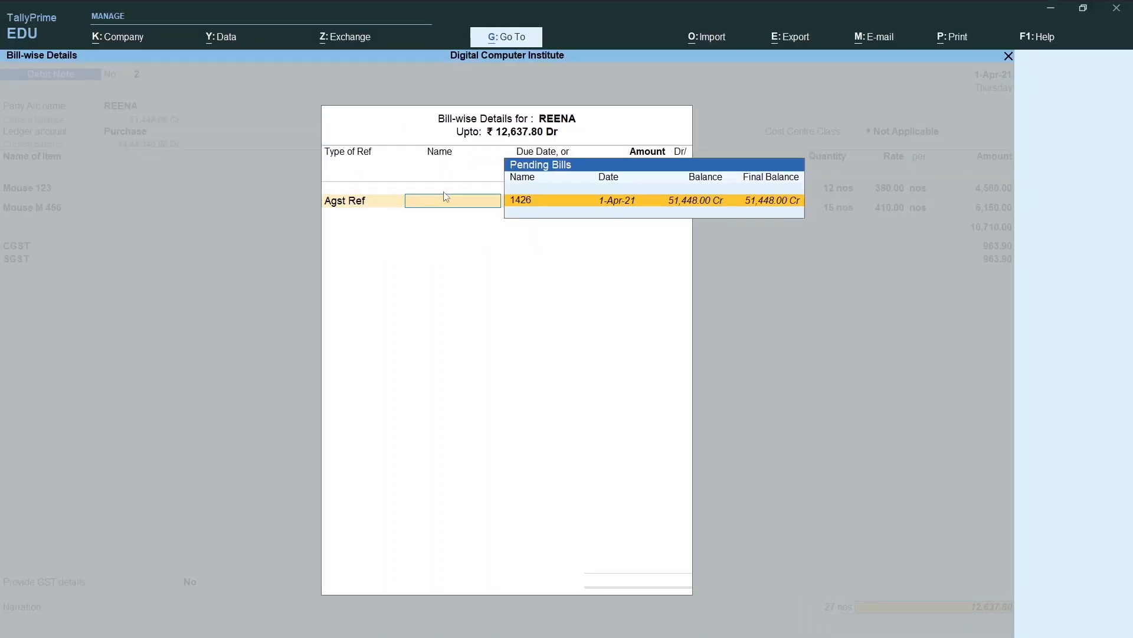
# Allocate the full amount to pending bill 1426 after checking purchase entry 5 in Word, and save the debit note with a blank narration.
pyautogui.hotkey('alt', 'Tab')
pyautogui.scroll(3, 521, 335)
pyautogui.scroll(15, 522, 335)
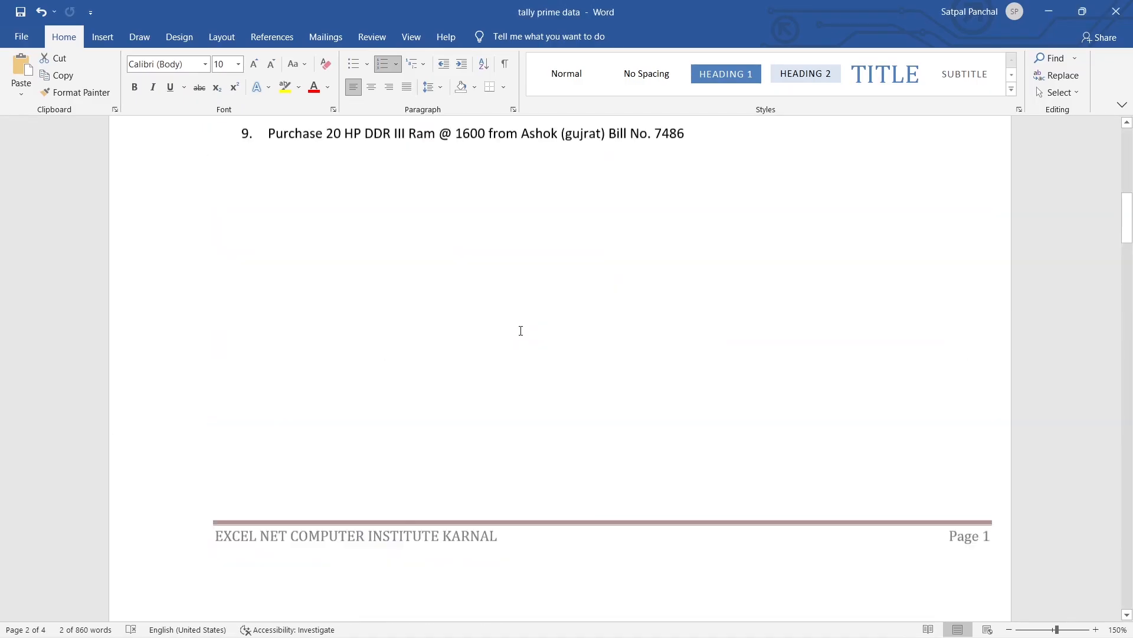
pyautogui.scroll(-2, 671, 370)
pyautogui.scroll(-2, 672, 378)
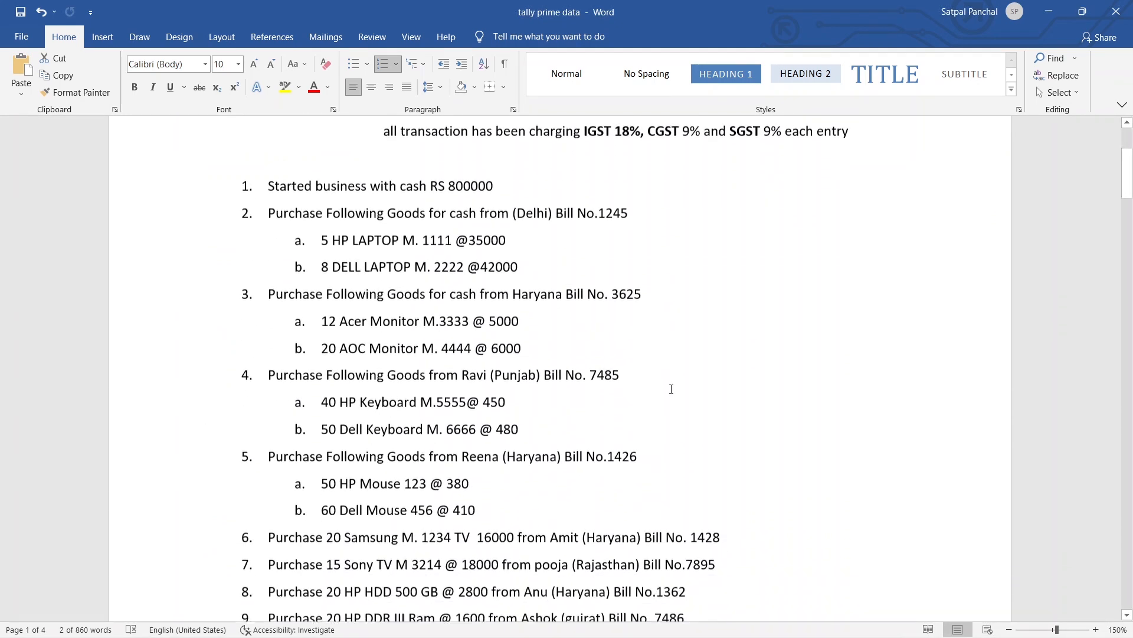
pyautogui.moveTo(637, 387); pyautogui.dragTo(430, 393)
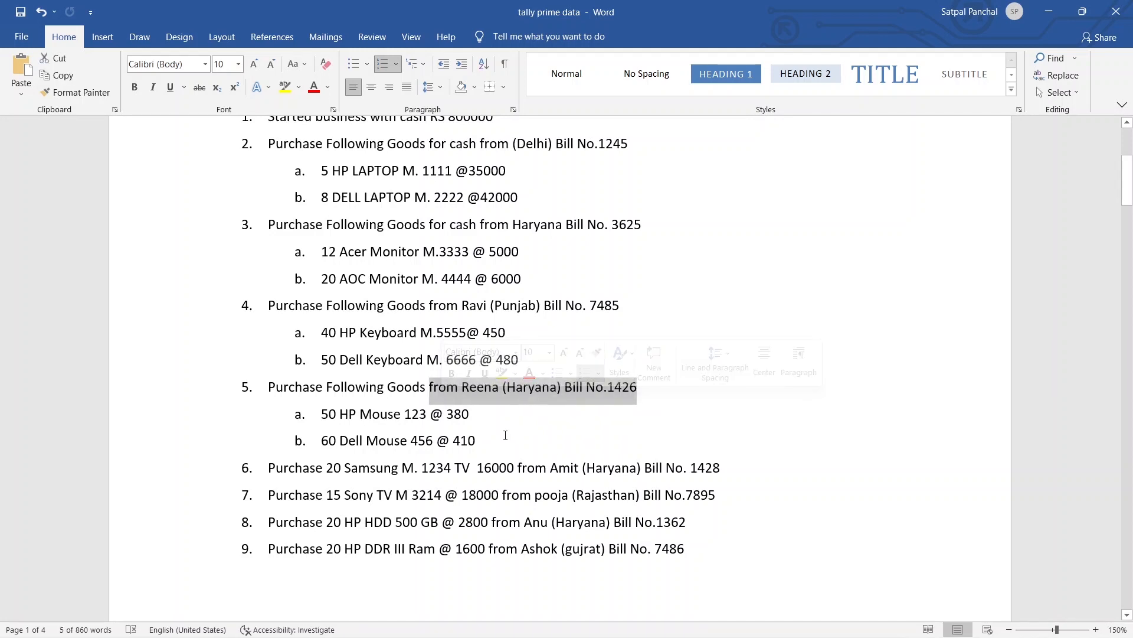
pyautogui.scroll(-1, 508, 413)
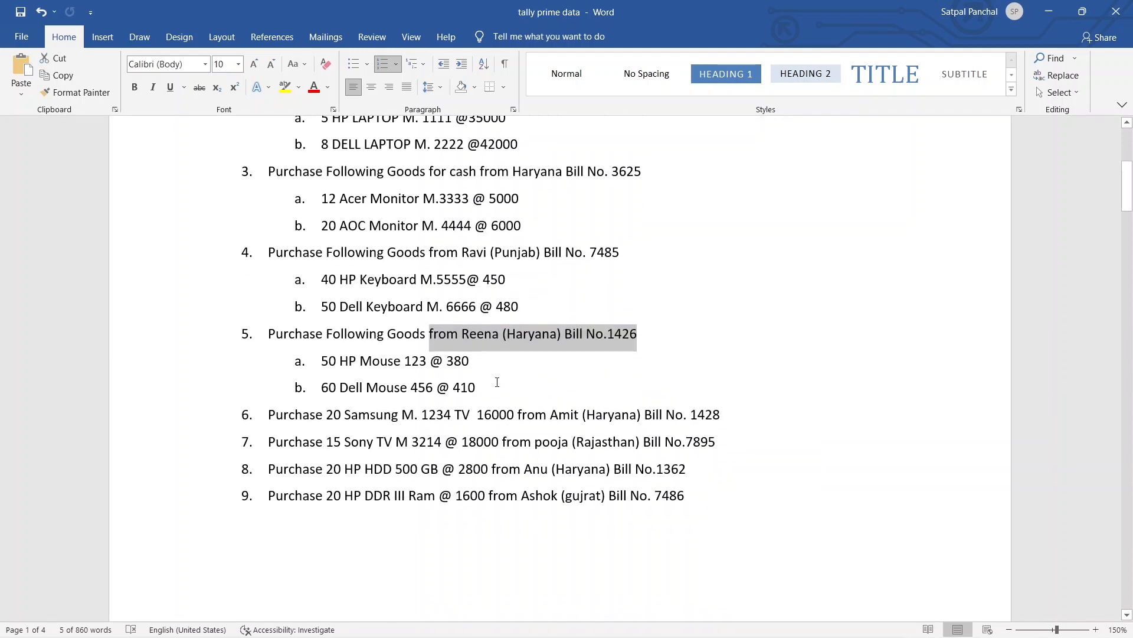
pyautogui.hotkey('alt', 'Tab')
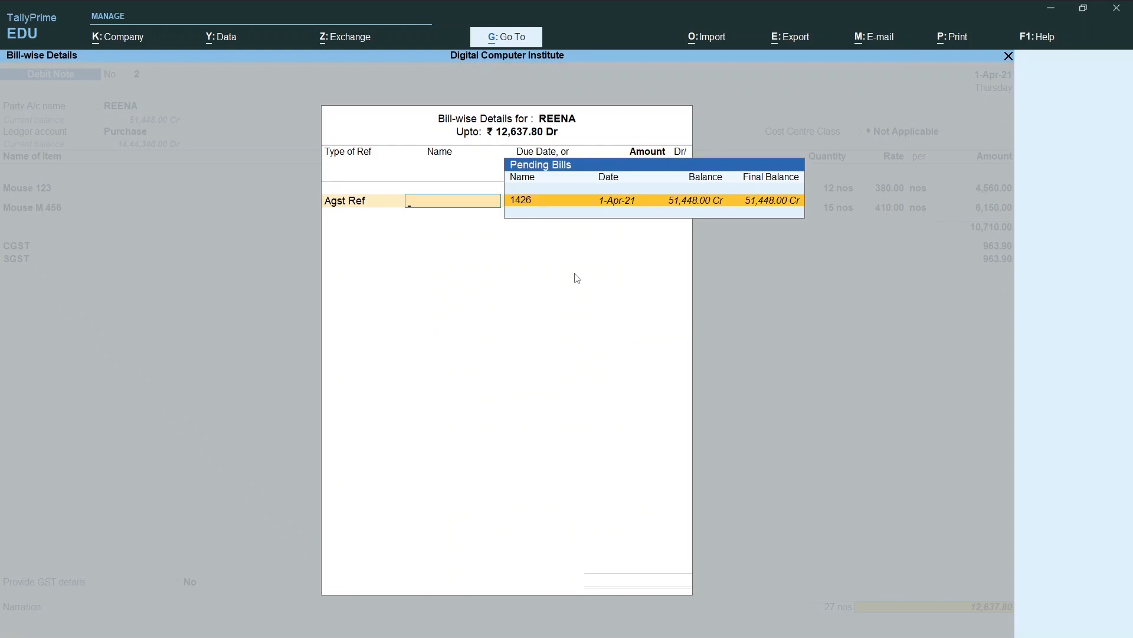
pyautogui.press('Return')
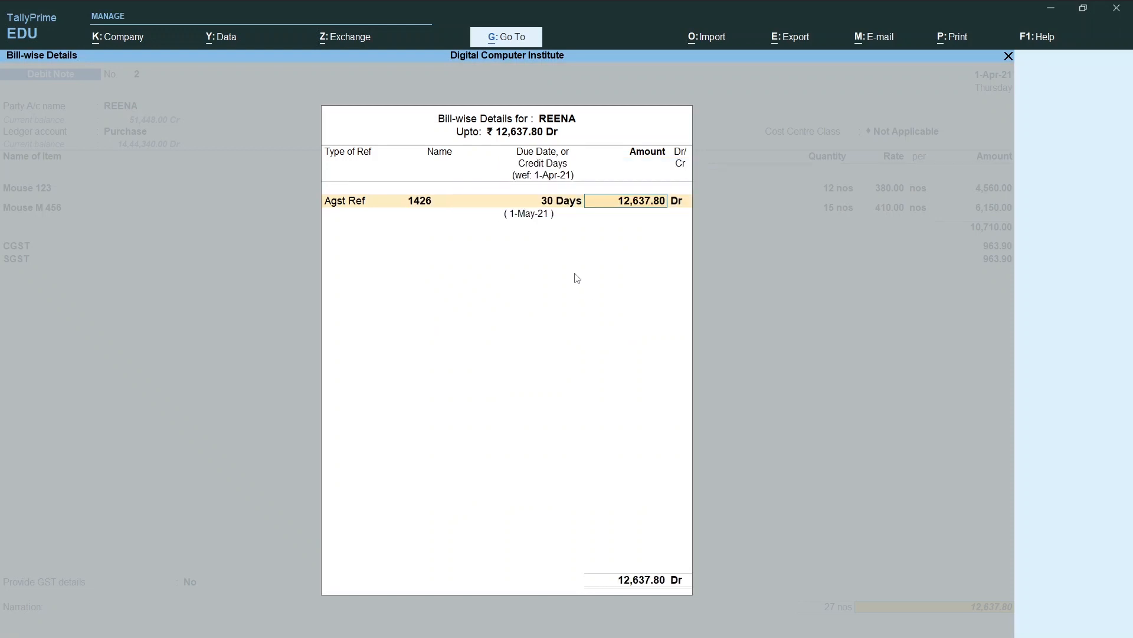
pyautogui.press('Return')
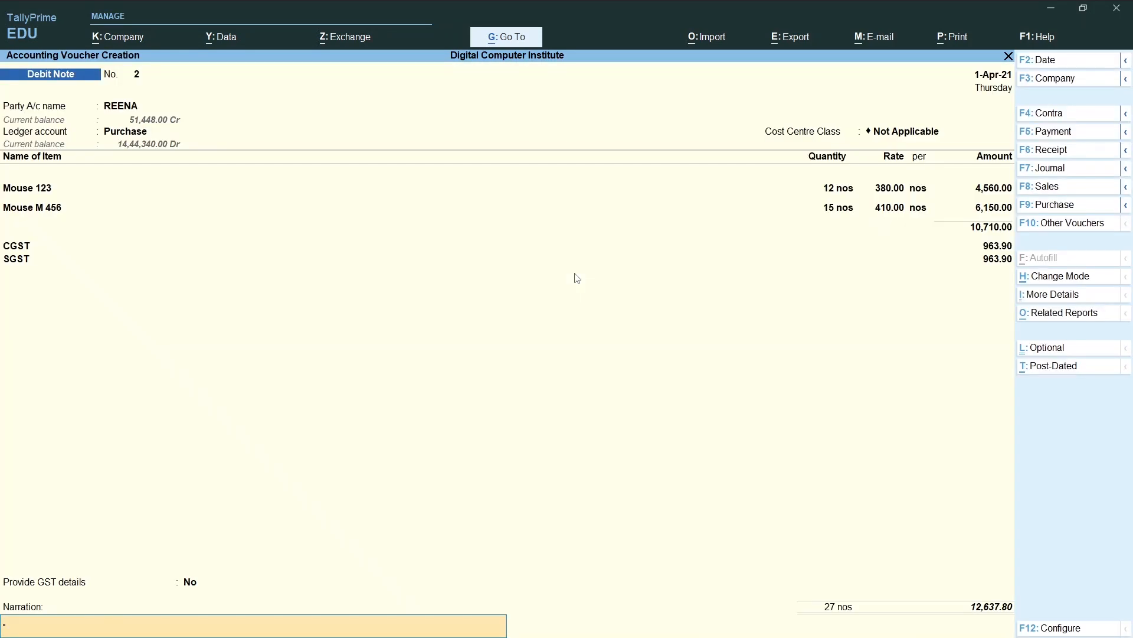
pyautogui.press('Return')
pyautogui.press('Return')
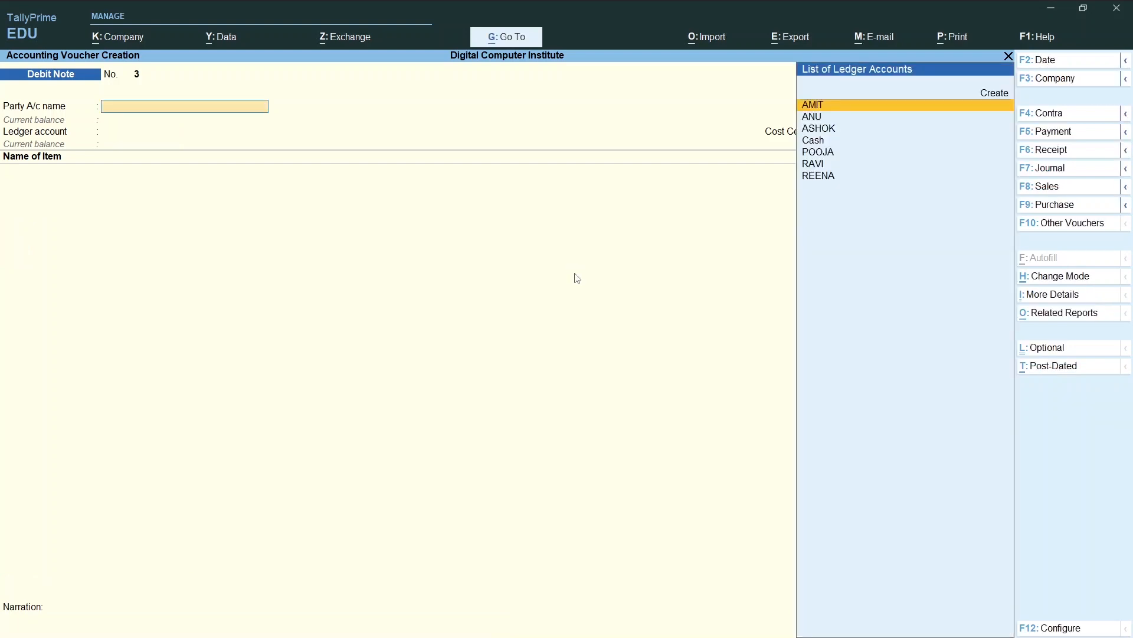
# Look up return entry 12 in the Word document and choose its party as the party account of the new debit note.
pyautogui.hotkey('alt', 'Tab')
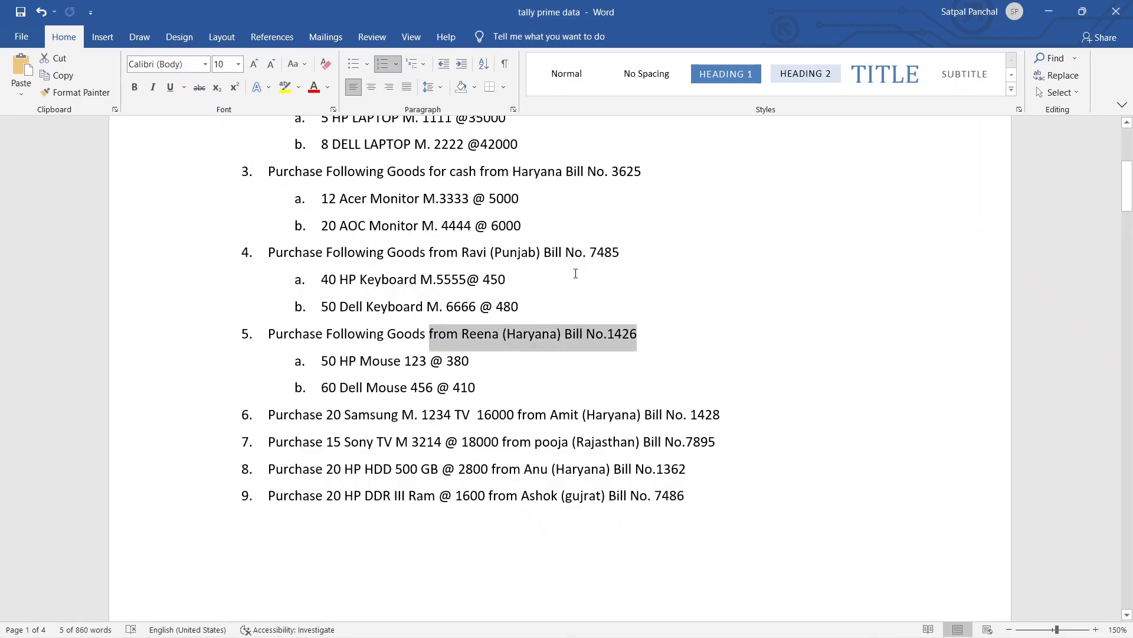
pyautogui.scroll(-15, 591, 341)
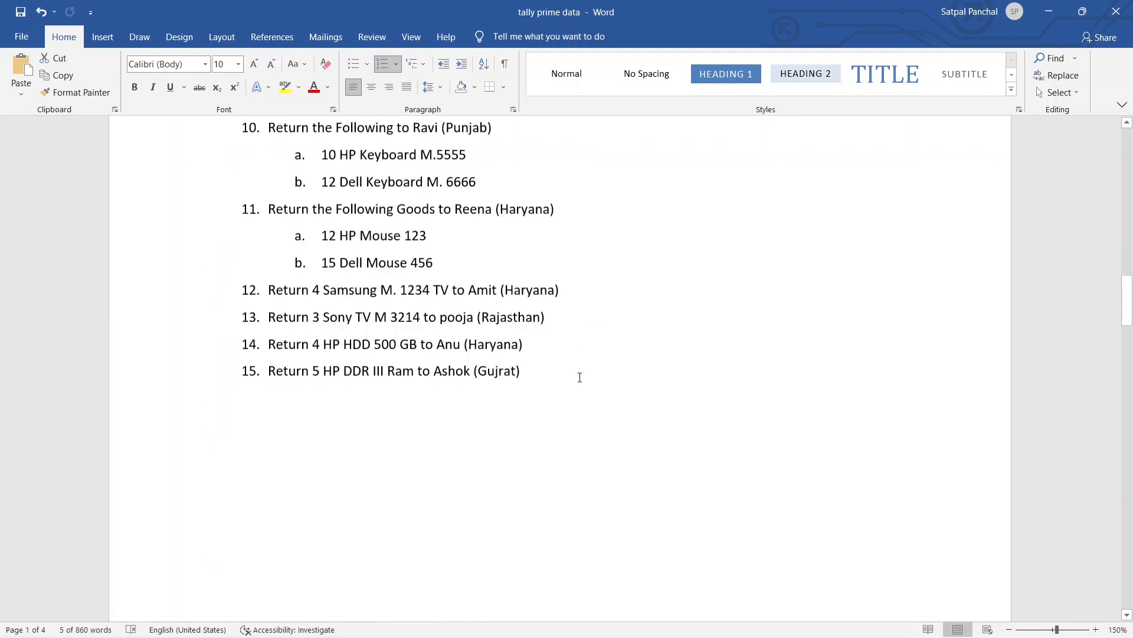
pyautogui.scroll(1, 580, 377)
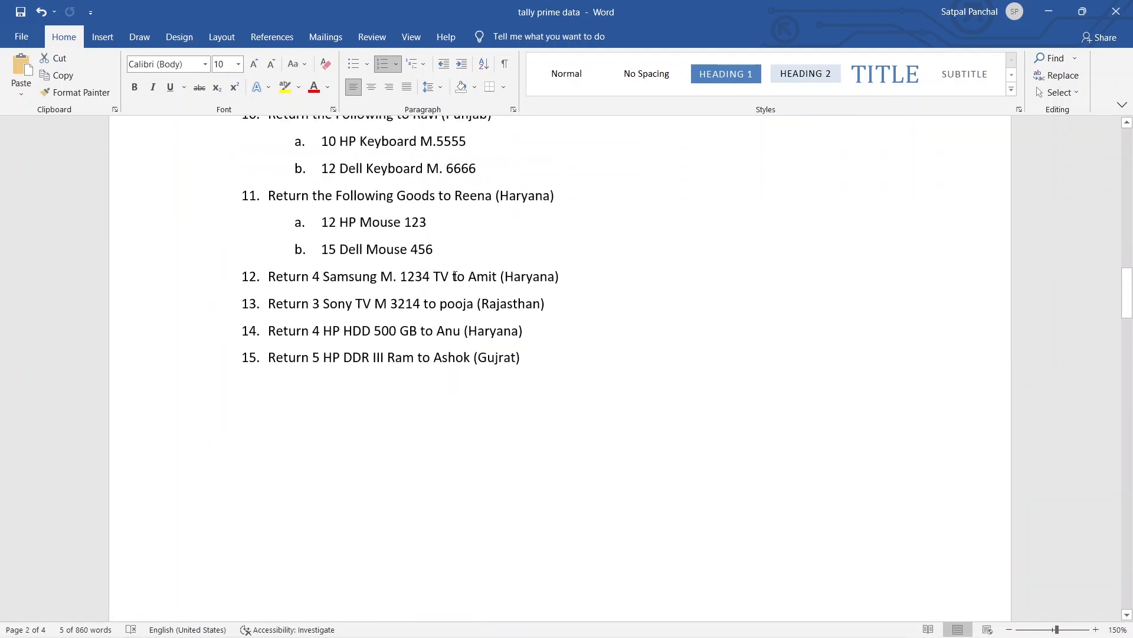
pyautogui.hotkey('alt', 'Tab')
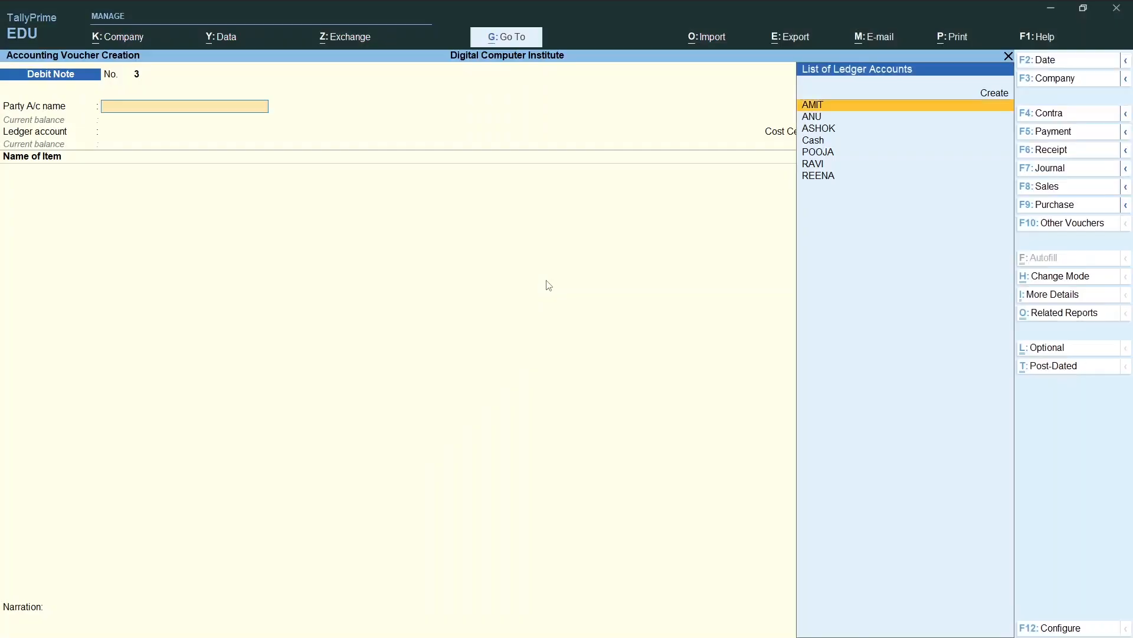
pyautogui.write('Ami')
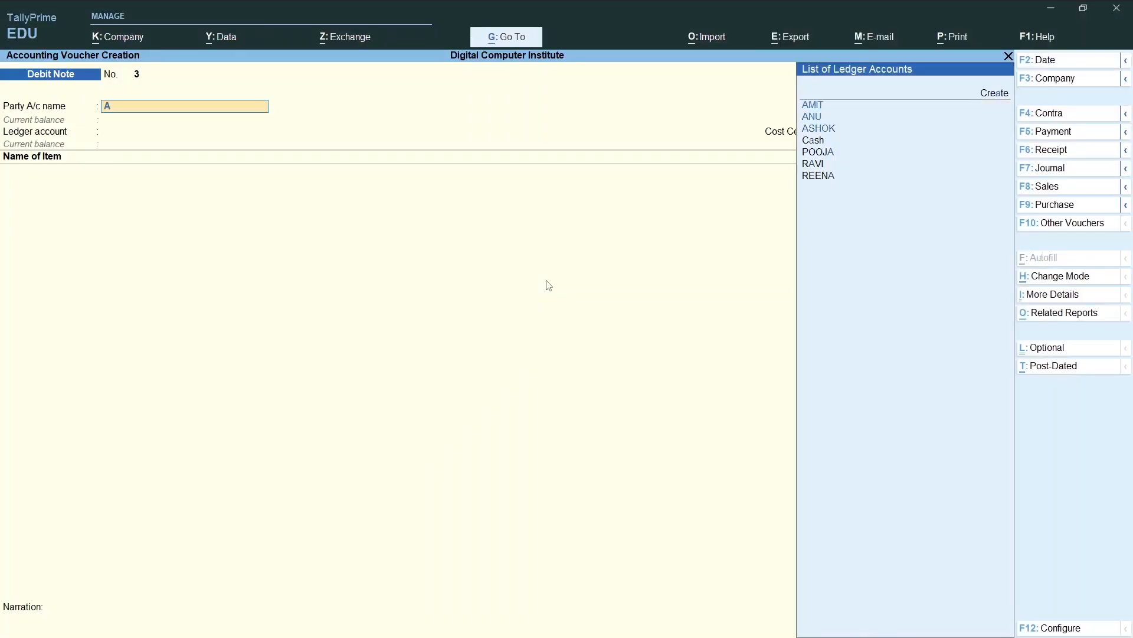
pyautogui.press('Return')
# Leave the dispatch details and original invoice details blank for the entry 12 debit note.
pyautogui.press('Return')
pyautogui.press('Return')
pyautogui.press('Return')
pyautogui.press('Return')
pyautogui.press('Return')
pyautogui.press('Return')
pyautogui.press('Return')
pyautogui.press('Return')
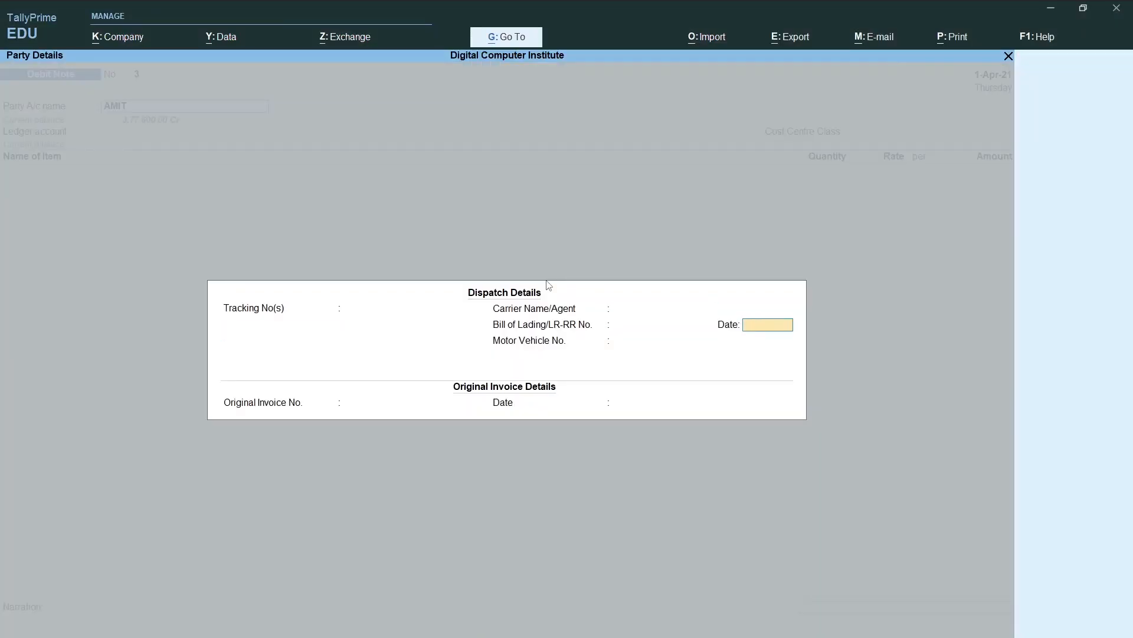
pyautogui.press('Return')
pyautogui.press('Return')
pyautogui.press('Return')
# Accept the prefilled party details, and choose Purchase as ledger account with cost centre class Not Applicable for entry 12.
pyautogui.press('Return')
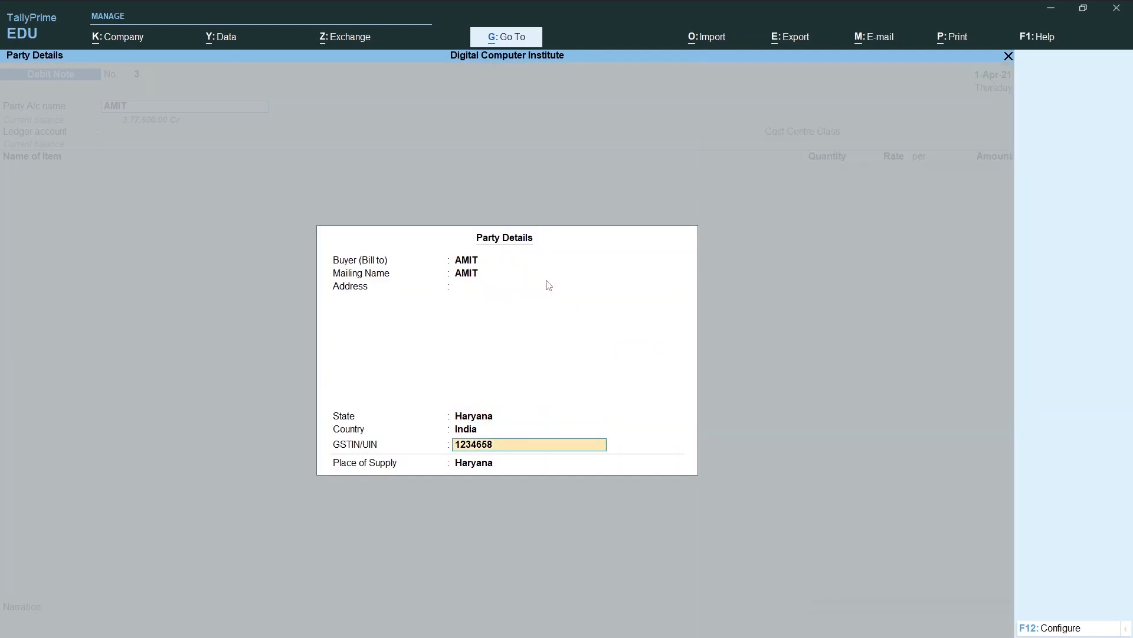
pyautogui.press('Return')
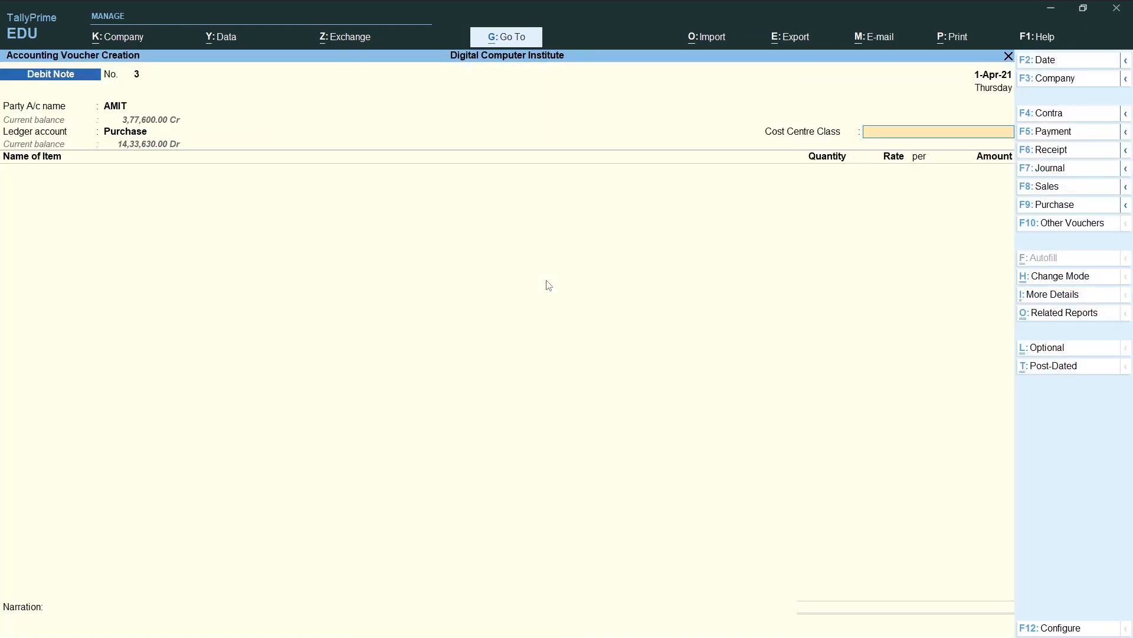
pyautogui.press('Return')
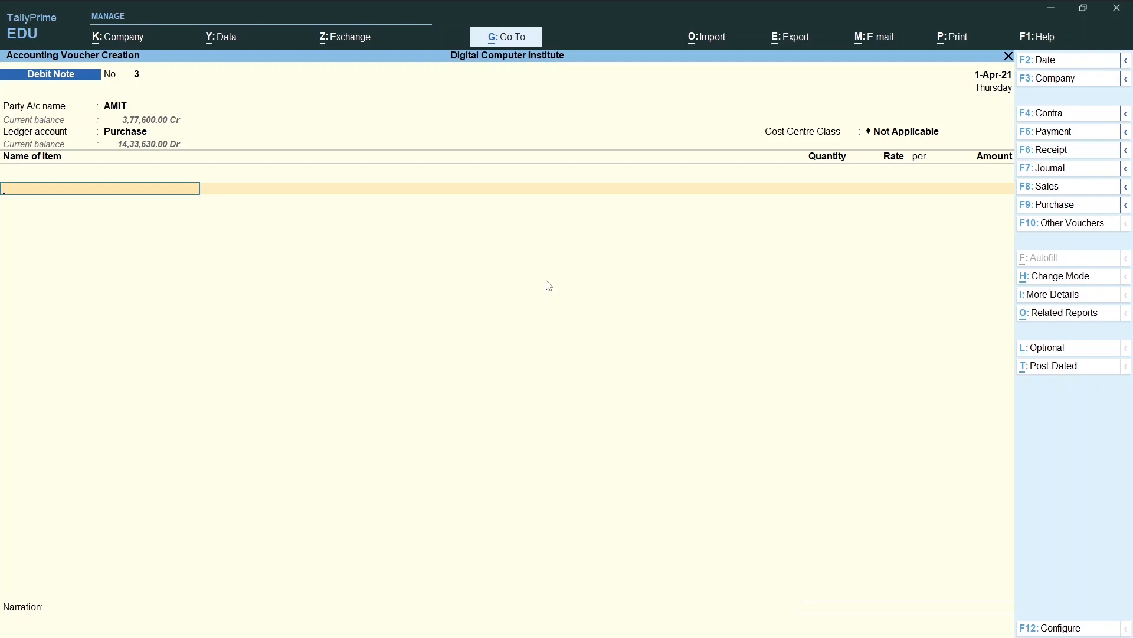
# Add Samsung Tv from return entry 12 as the item, with quantity 4 nos at rate 16,000.00.
pyautogui.write('Sa')
pyautogui.press('Return')
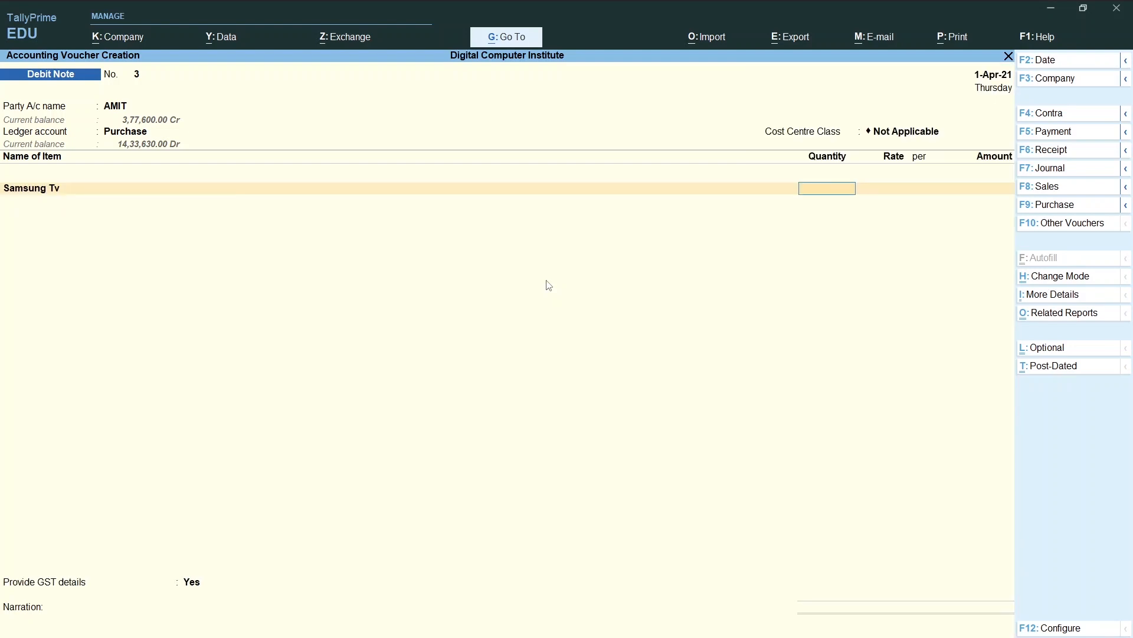
pyautogui.write('4')
pyautogui.press('Return')
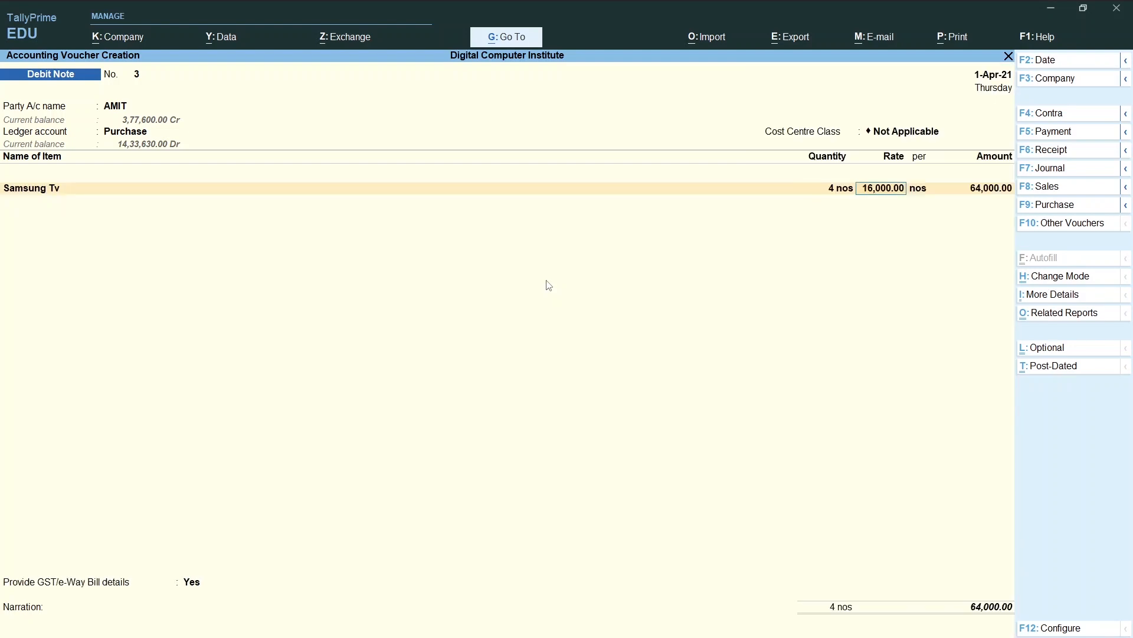
pyautogui.press('Return')
pyautogui.press('Return')
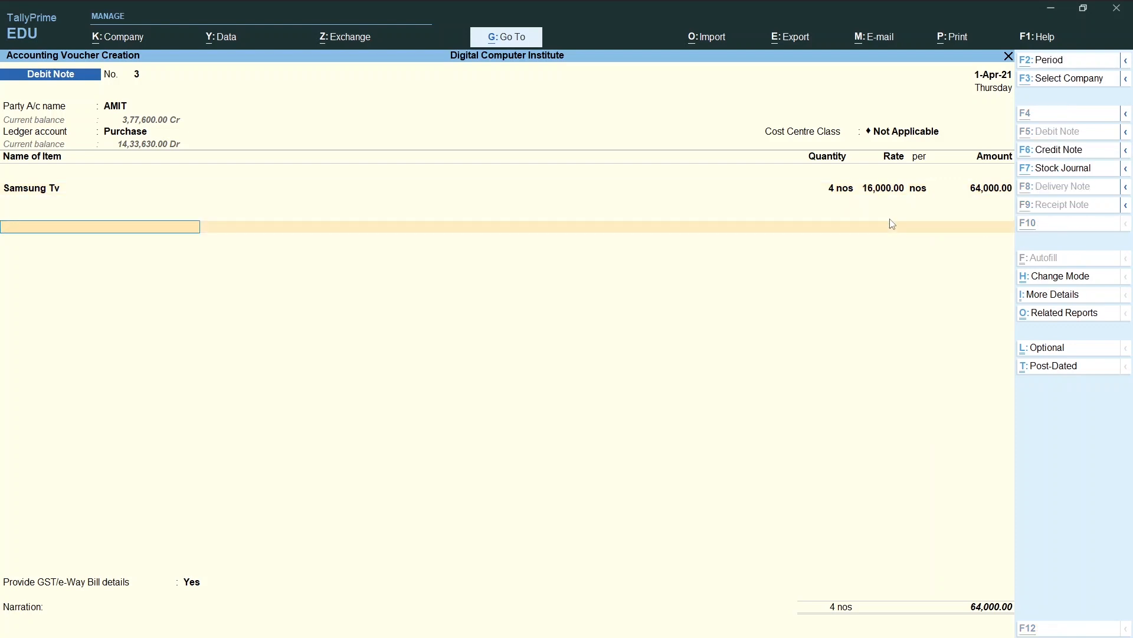
# Check the party's state for return entry 12 in the Word document and add the CGST and SGST ledgers to its debit note.
pyautogui.hotkey('alt', 'Tab')
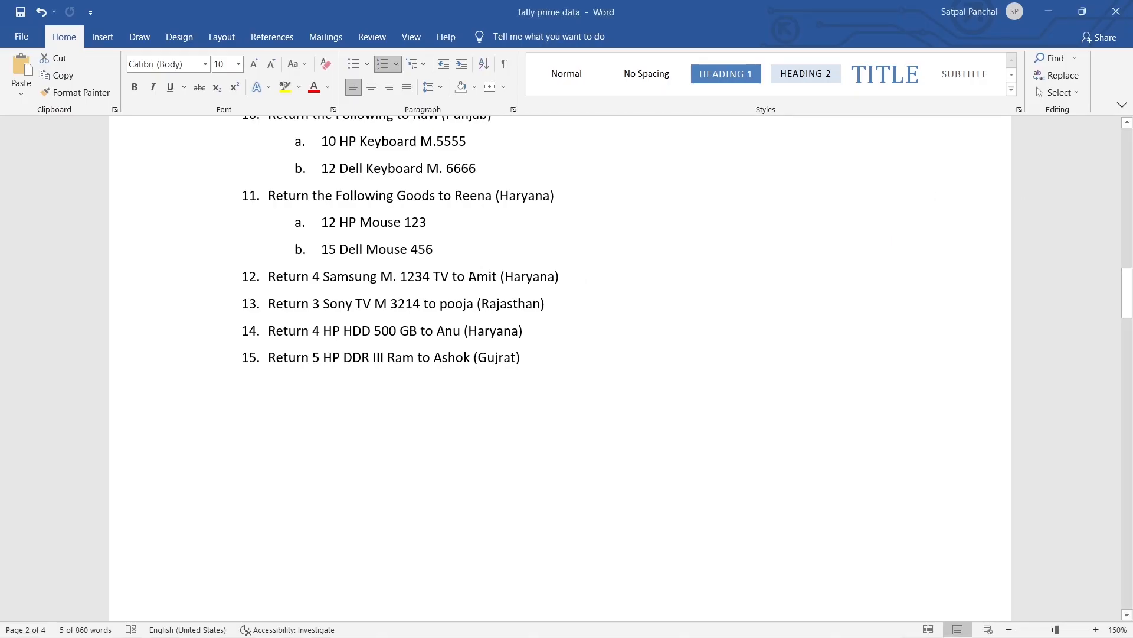
pyautogui.hotkey('alt', 'Tab')
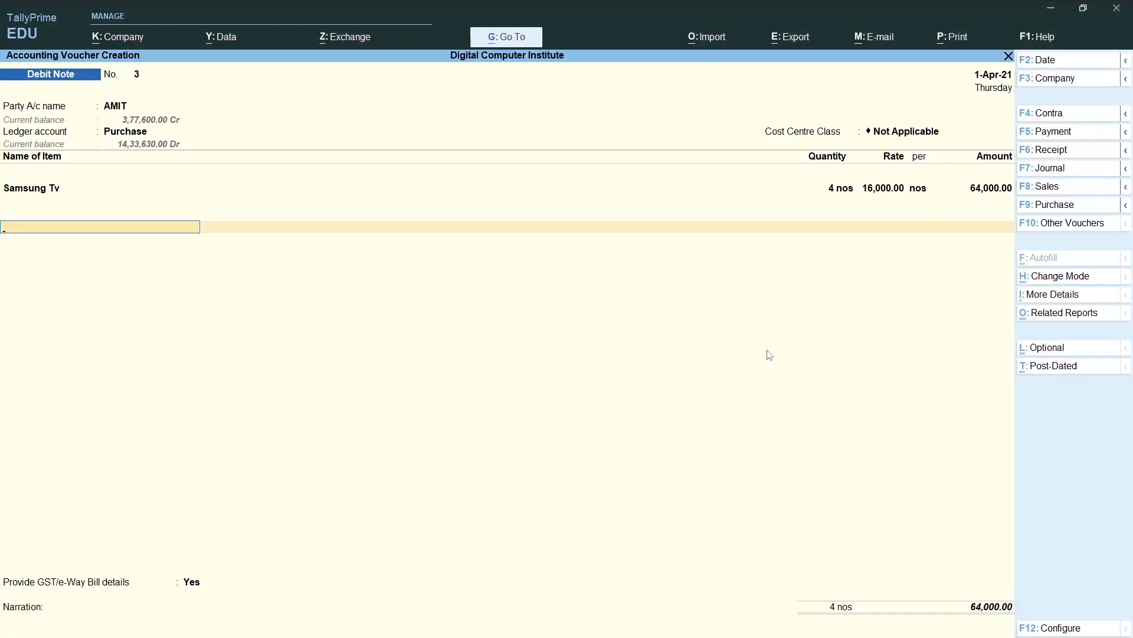
pyautogui.write('C')
pyautogui.press('Return')
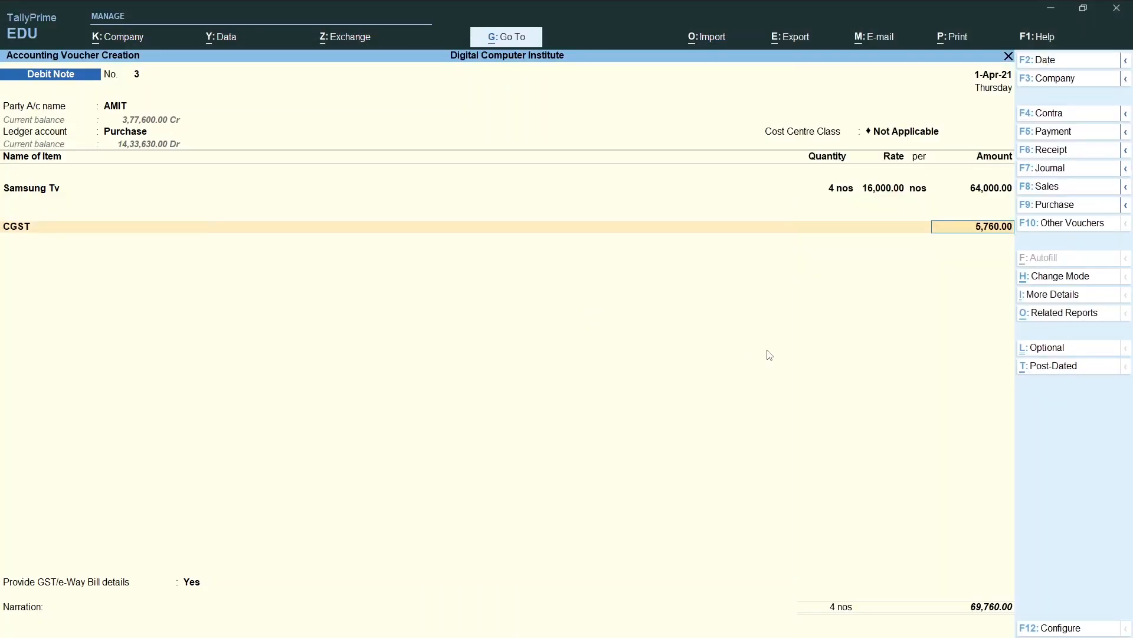
pyautogui.press('Return')
pyautogui.write('S')
pyautogui.press('Return')
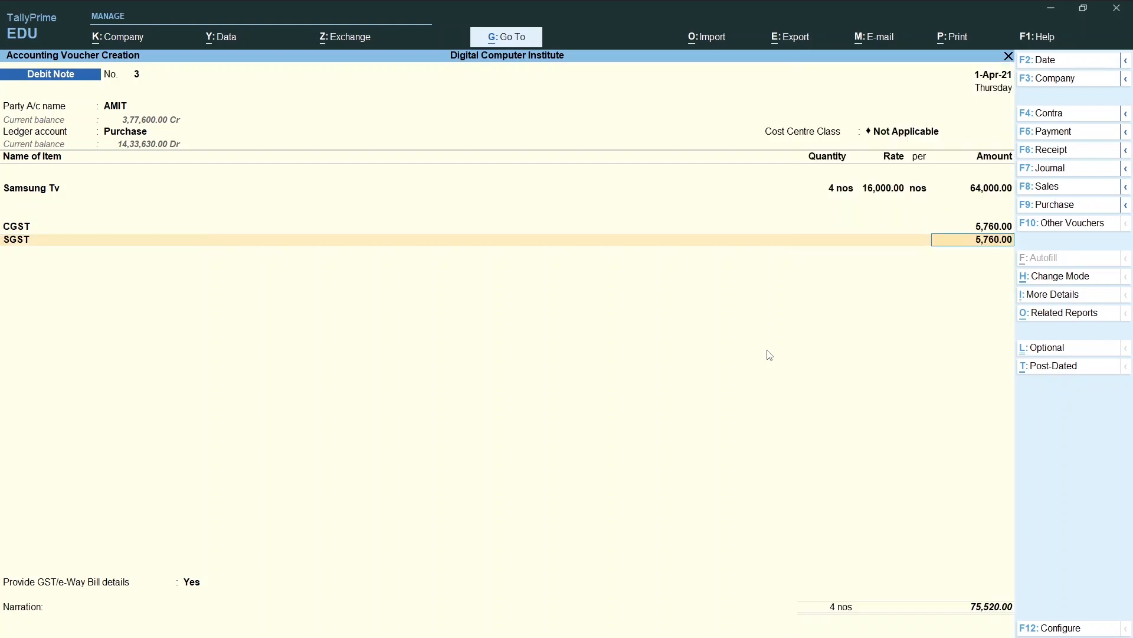
pyautogui.press('Return')
pyautogui.press('Return')
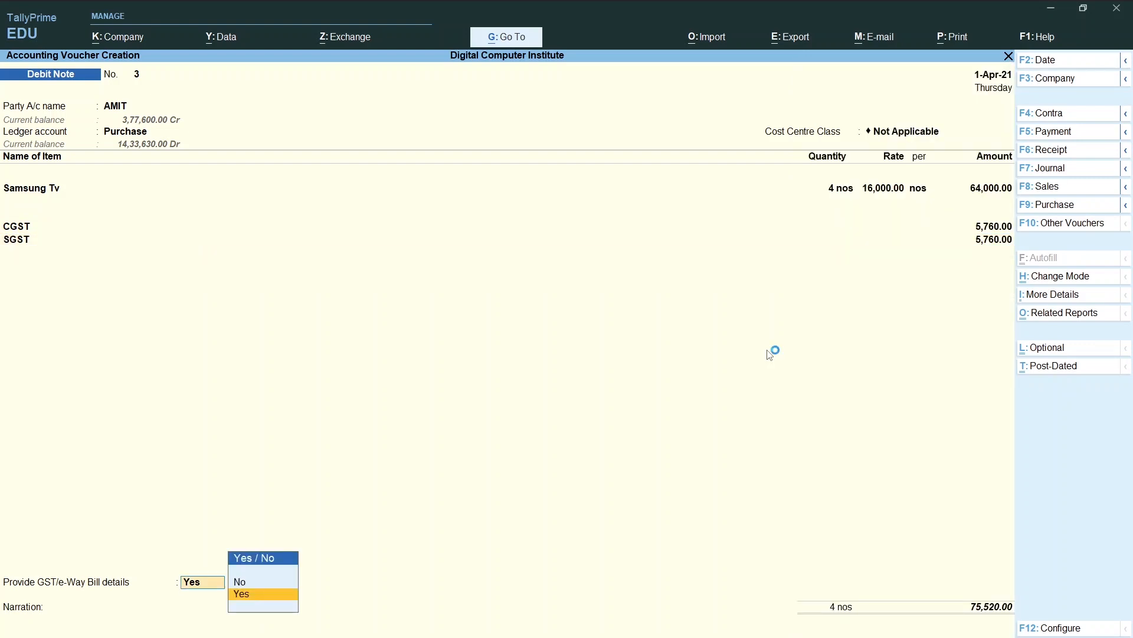
# Set GST/e-Way Bill details to No, allocate the amount against the party's 1-Apr-21 pending bill, and save the entry 12 debit note without narration.
pyautogui.press('Up')
pyautogui.press('Return')
pyautogui.press('Return')
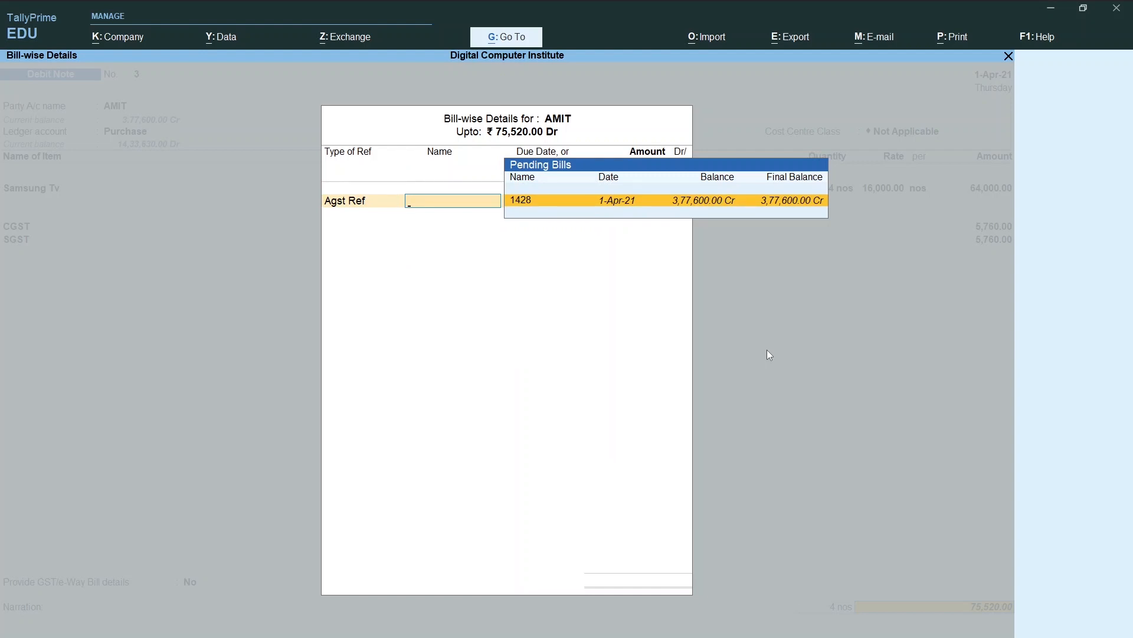
pyautogui.press('Return')
pyautogui.press('Return')
pyautogui.press('Return')
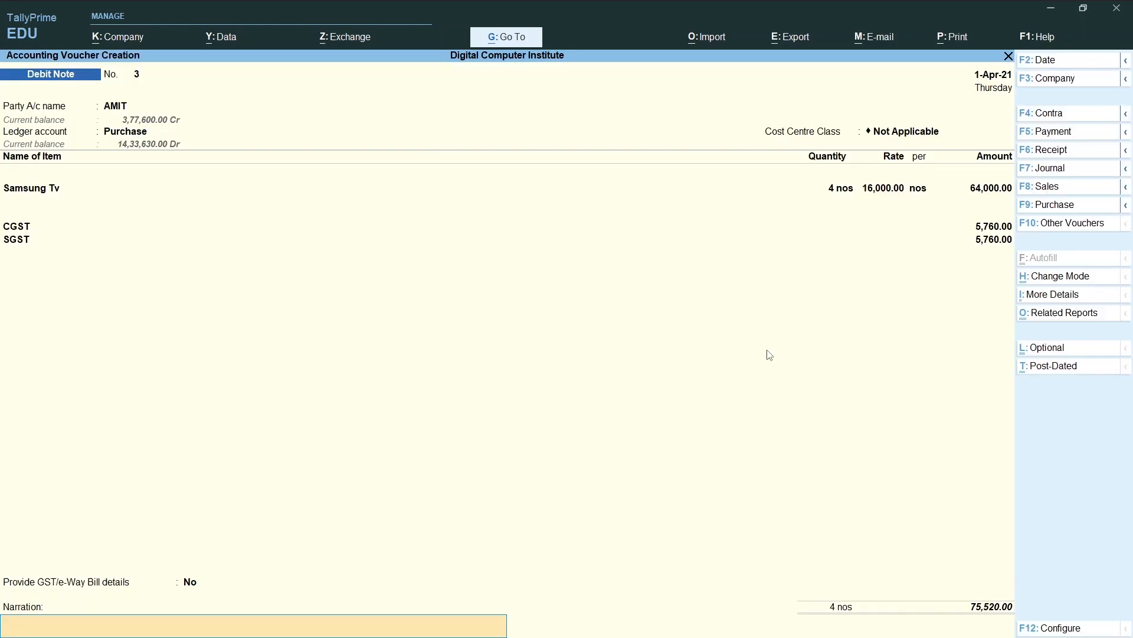
pyautogui.press('Return')
pyautogui.press('Return')
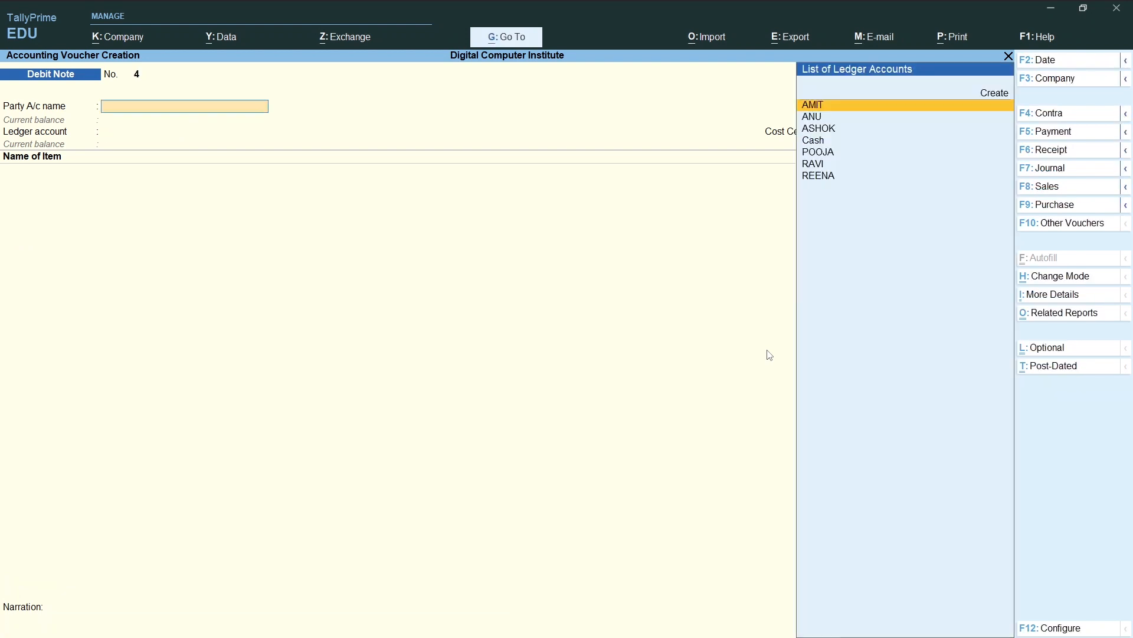
# Look up return entry 13 in the Word document and choose its party as the party account of the new debit note.
pyautogui.hotkey('alt', 'Tab')
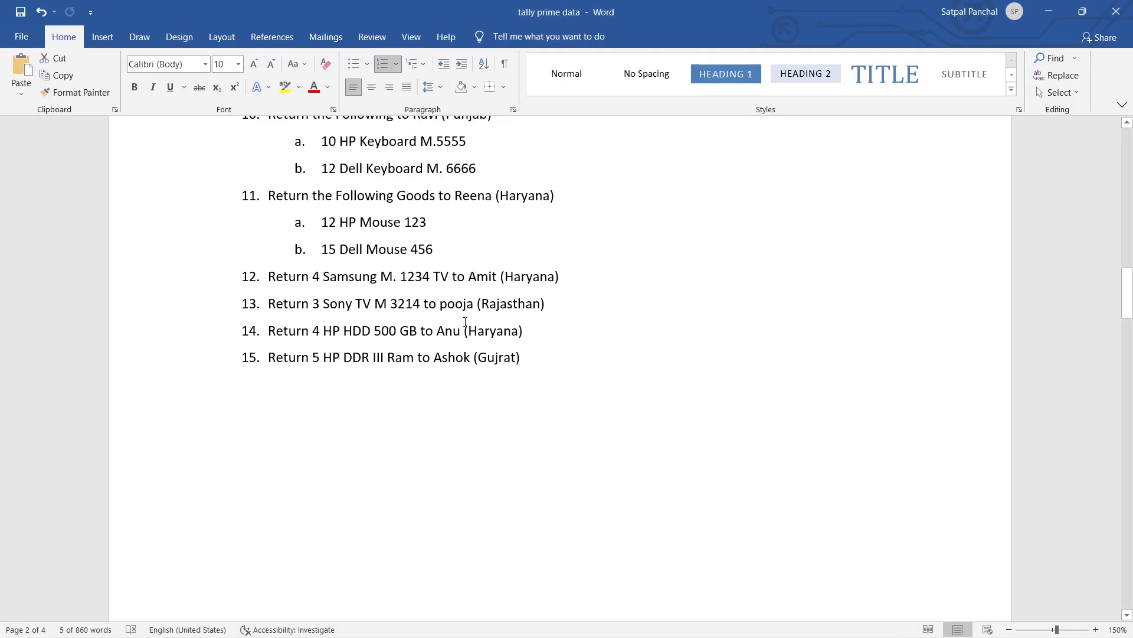
pyautogui.moveTo(313, 304); pyautogui.dragTo(356, 303)
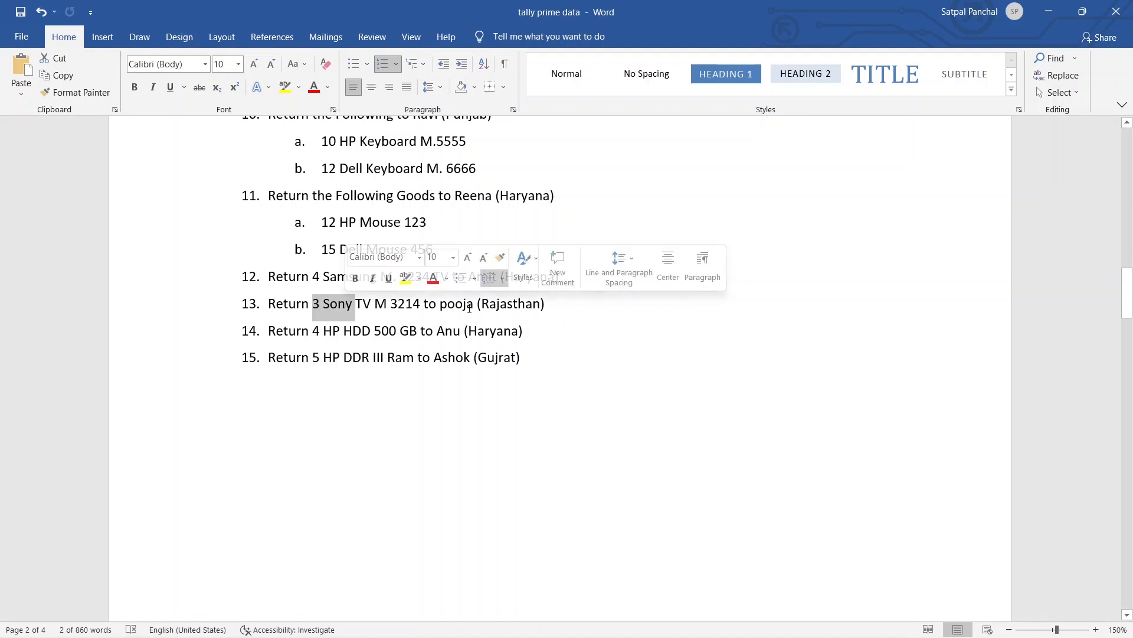
pyautogui.hotkey('alt', 'Tab')
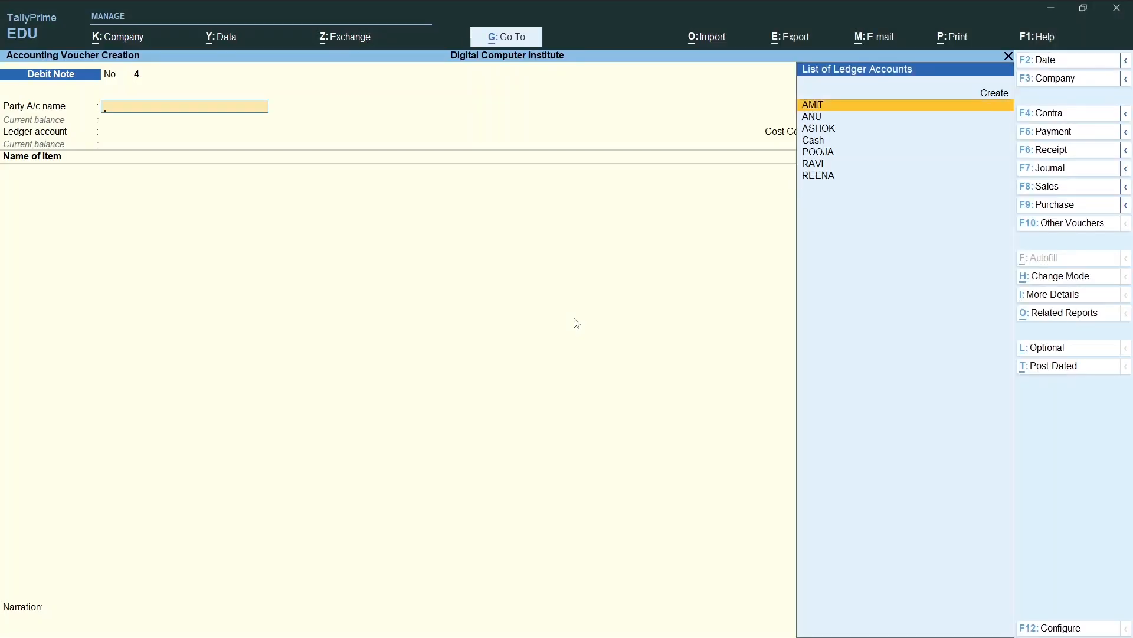
pyautogui.write('Pooja')
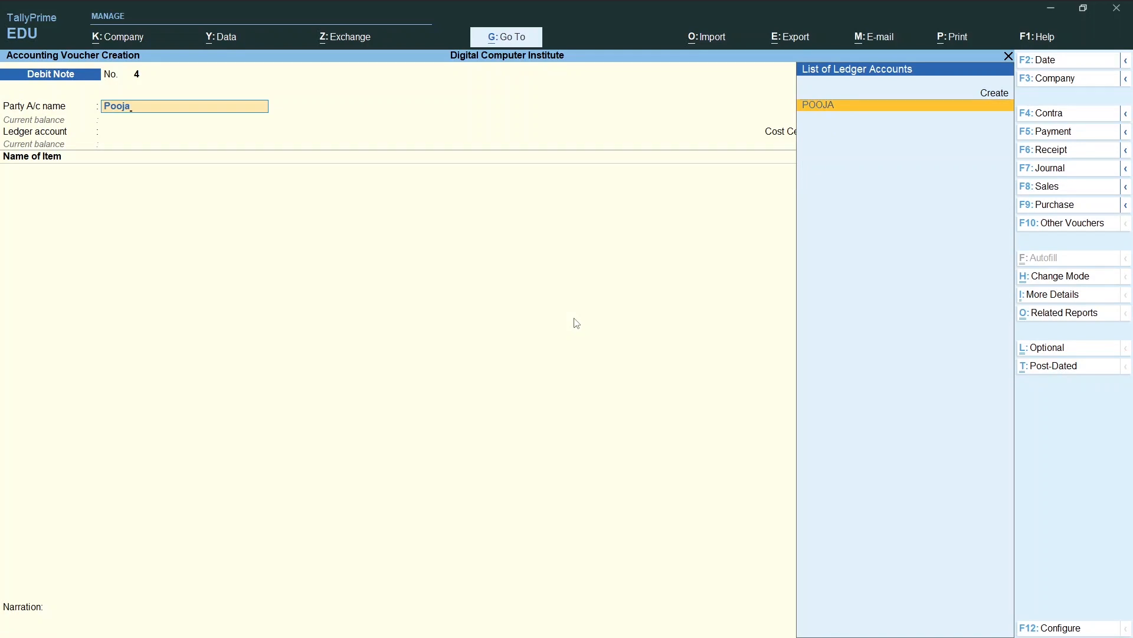
pyautogui.press('Return')
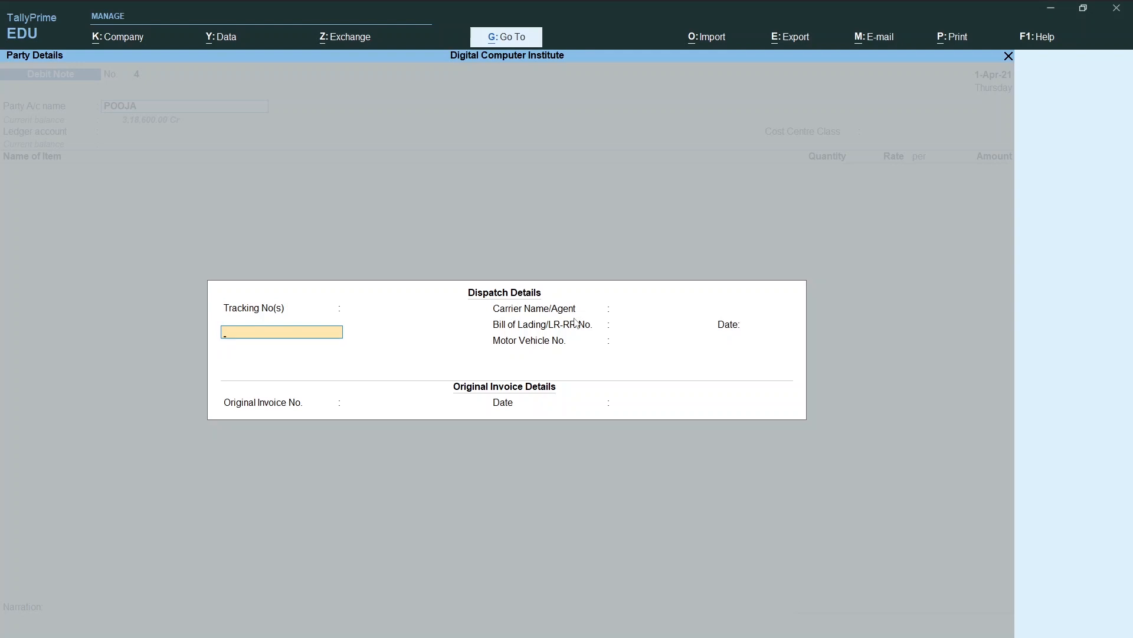
# Leave the dispatch details and original invoice details blank for the entry 13 debit note.
pyautogui.press('Return')
pyautogui.press('Return')
pyautogui.press('Return')
pyautogui.press('Return')
pyautogui.press('Return')
pyautogui.press('Return')
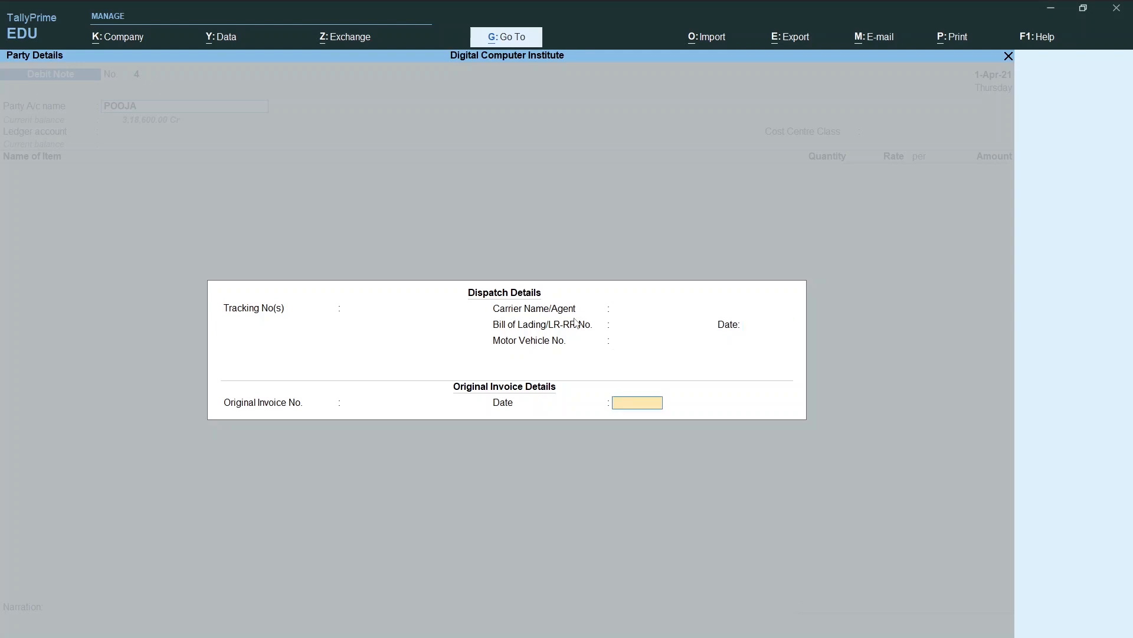
pyautogui.press('Return')
# Accept the prefilled party details, and choose Purchase as ledger account with cost centre class Not Applicable for entry 13.
pyautogui.press('Return')
pyautogui.press('Return')
pyautogui.press('Return')
pyautogui.press('Return')
pyautogui.press('Return')
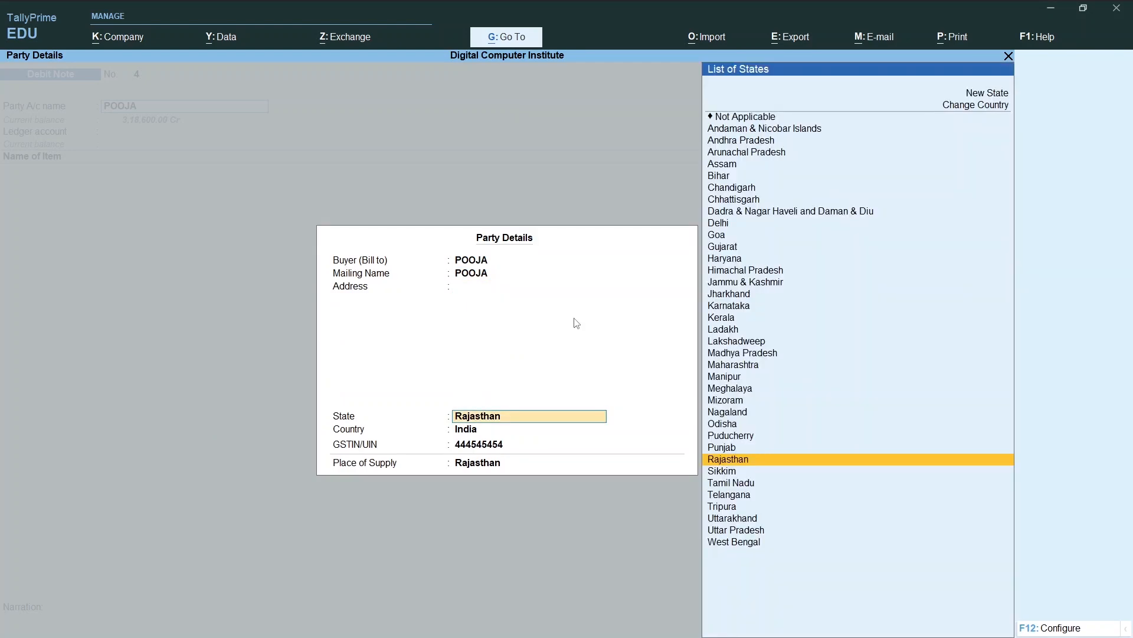
pyautogui.press('Return')
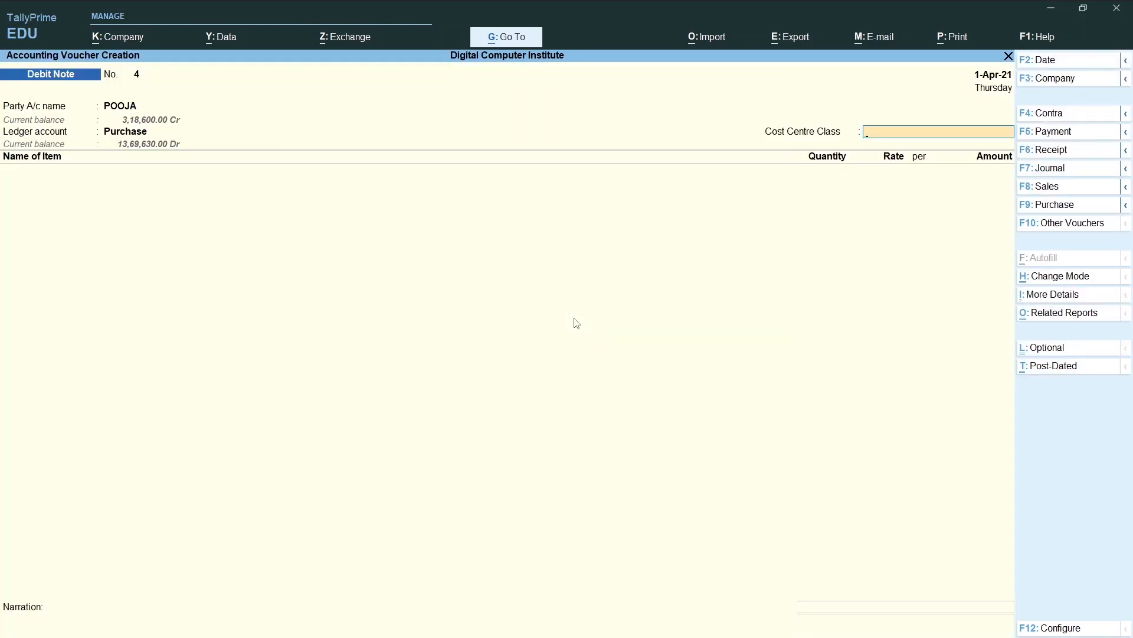
pyautogui.press('Return')
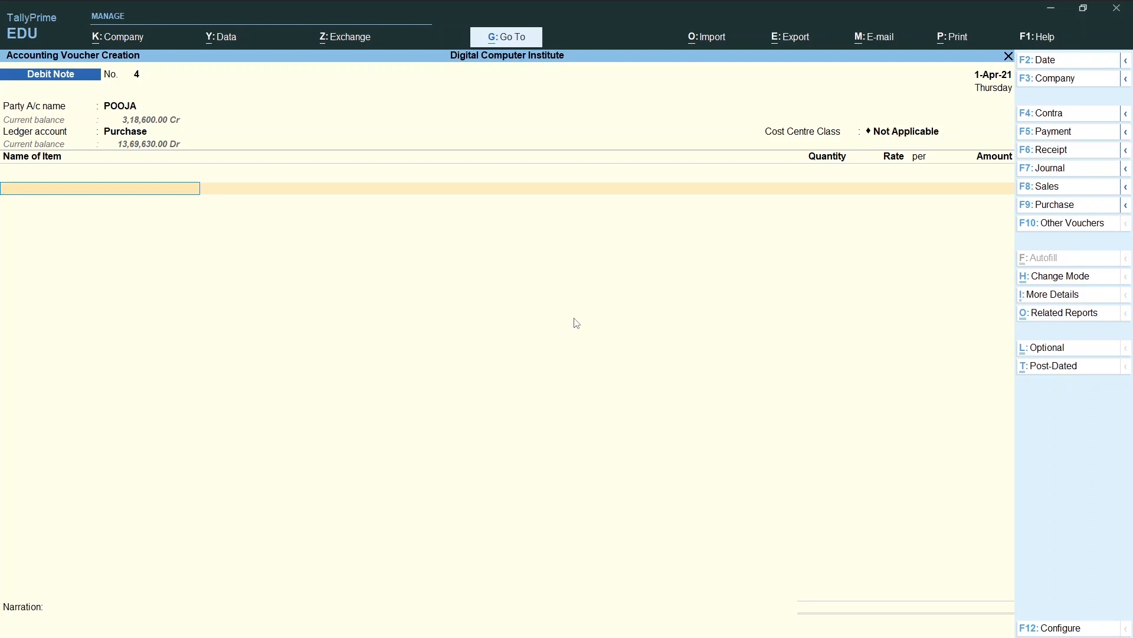
# Add Sony Tv from return entry 13 as the item, with quantity 3 nos at rate 18,000.00.
pyautogui.write('S')
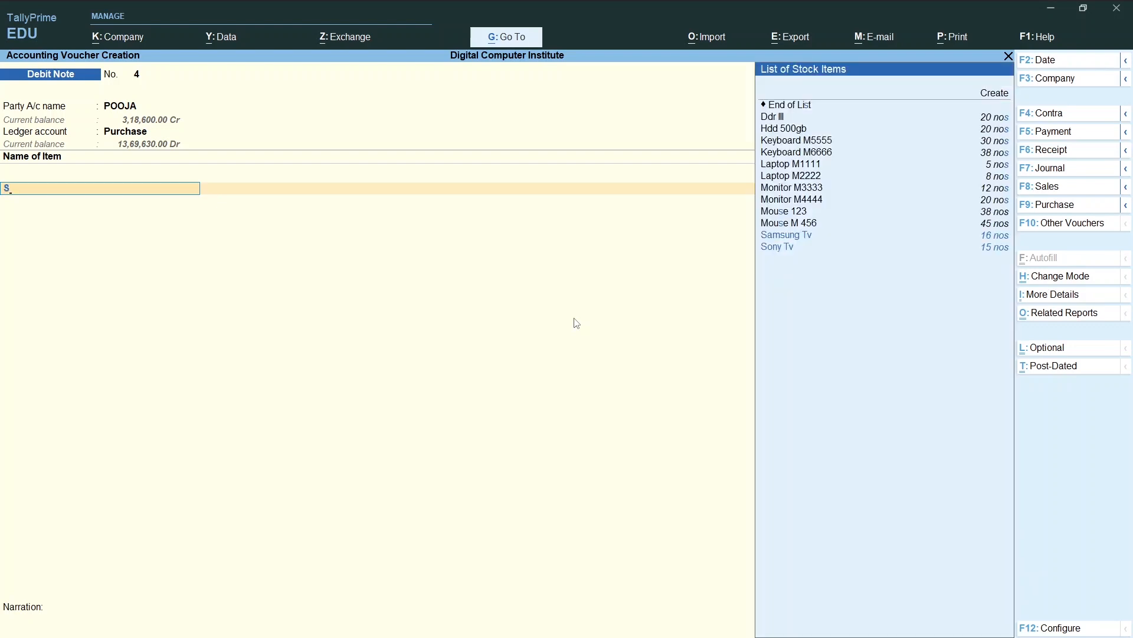
pyautogui.press('Return')
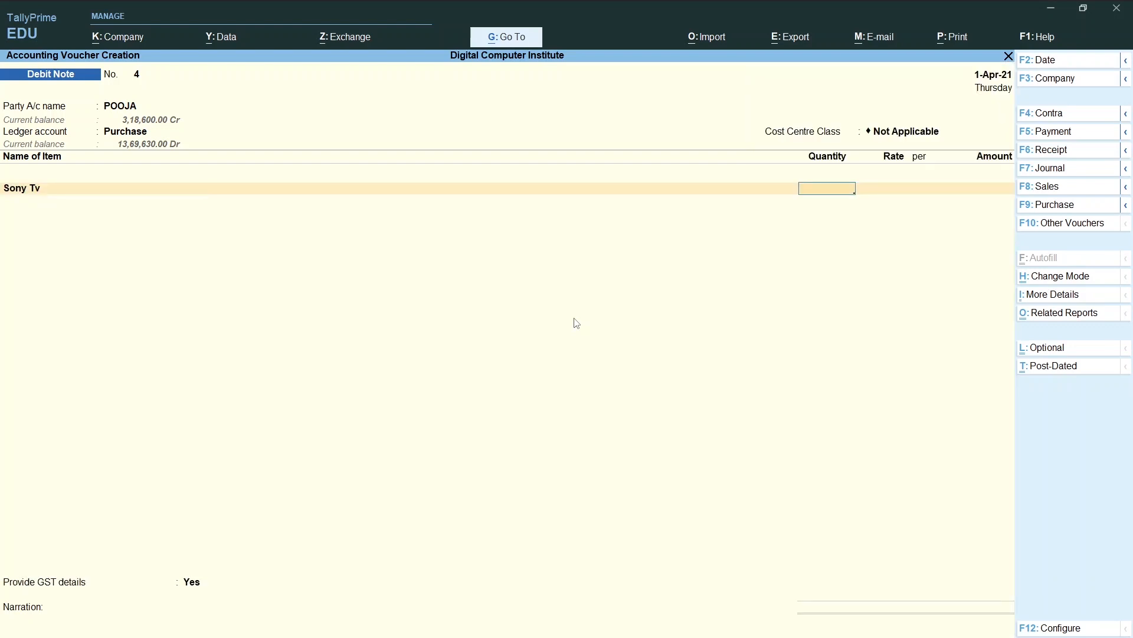
pyautogui.write('3')
pyautogui.press('Return')
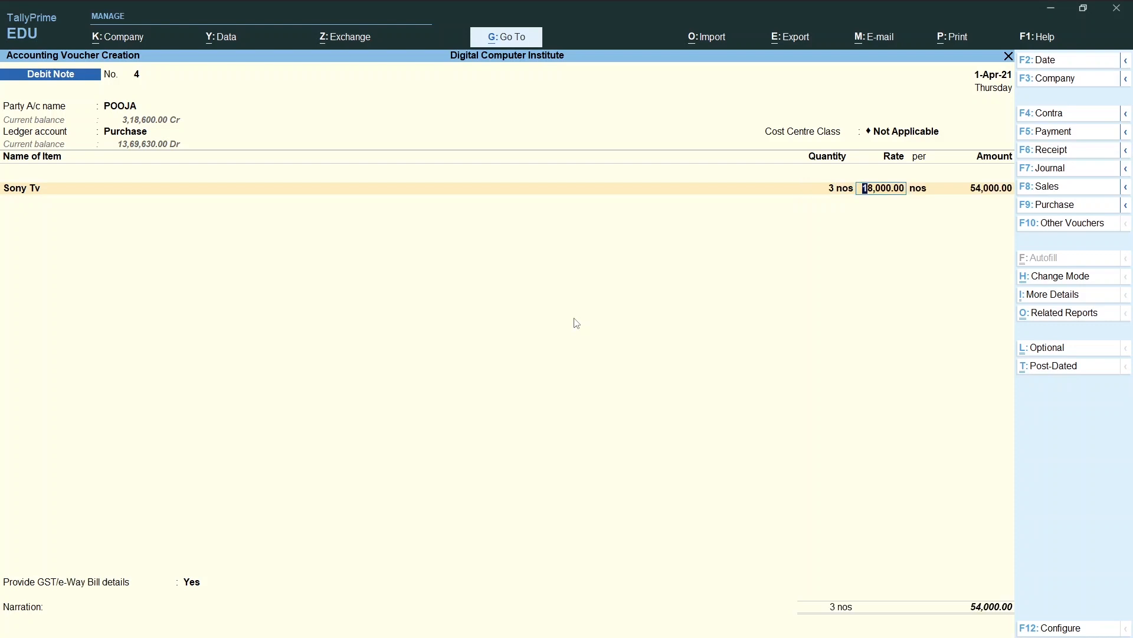
pyautogui.press('Return')
pyautogui.press('Return')
pyautogui.press('Return')
pyautogui.press('Return')
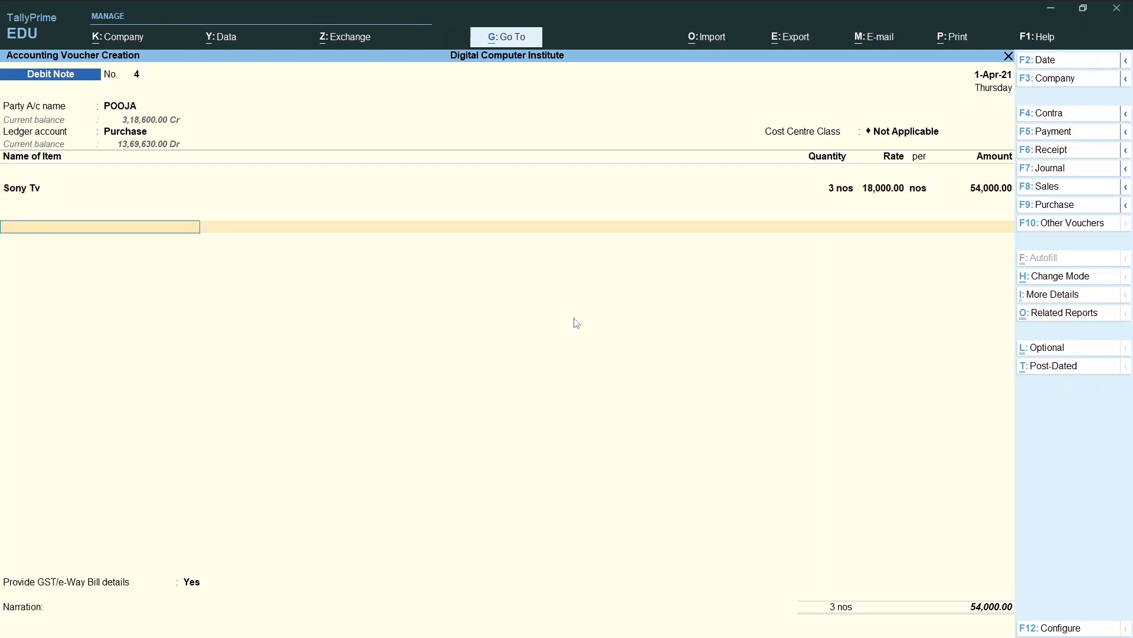
# Add the IGST ledger with its calculated amount to the entry 13 debit note and end the ledger list.
pyautogui.write('I')
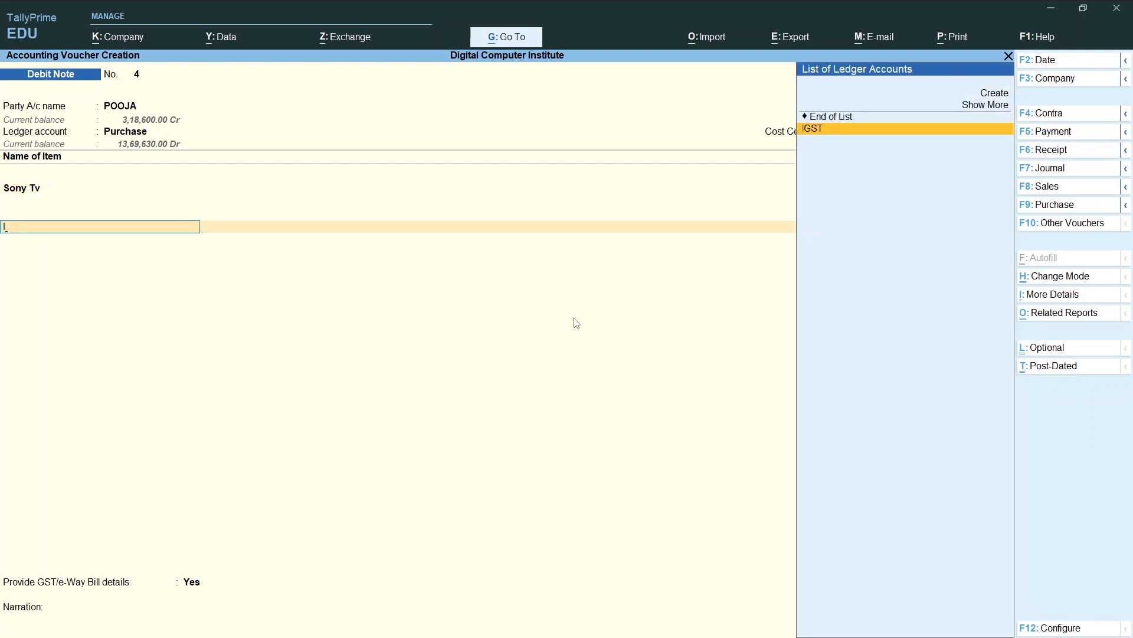
pyautogui.press('Return')
pyautogui.press('Return')
pyautogui.press('Return')
# Keep GST/e-Way Bill details at Yes, with reason for issuing note Not Applicable, transporter None and the blank fields unfilled.
pyautogui.press('Return')
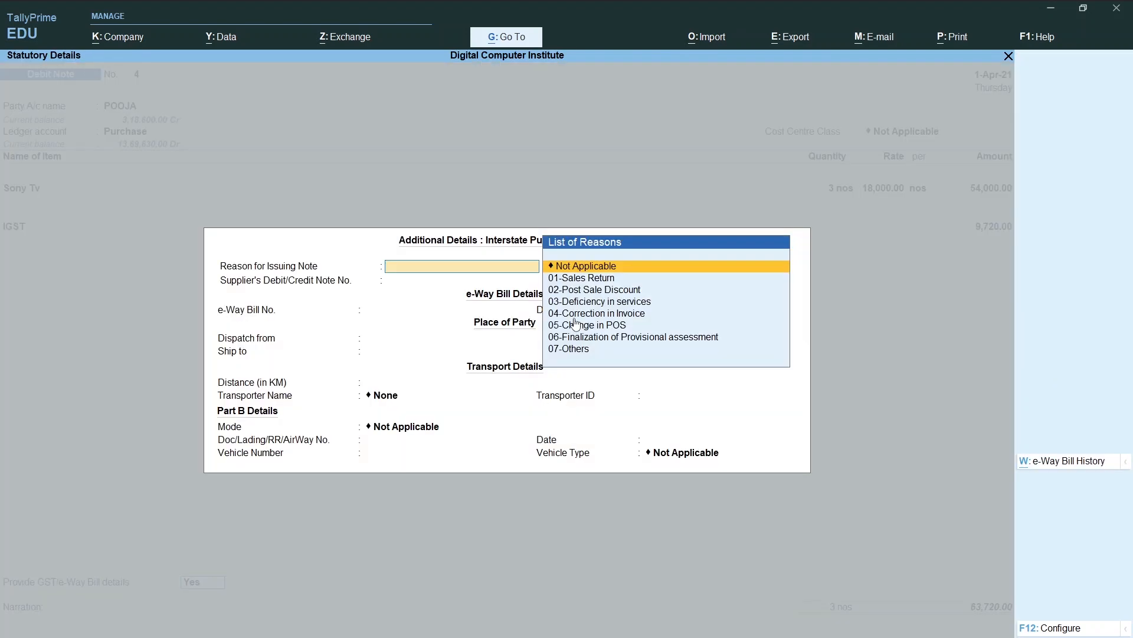
pyautogui.press('Return')
pyautogui.press('Return')
pyautogui.press('Return')
pyautogui.press('Return')
pyautogui.press('Return')
pyautogui.press('Return')
pyautogui.press('Return')
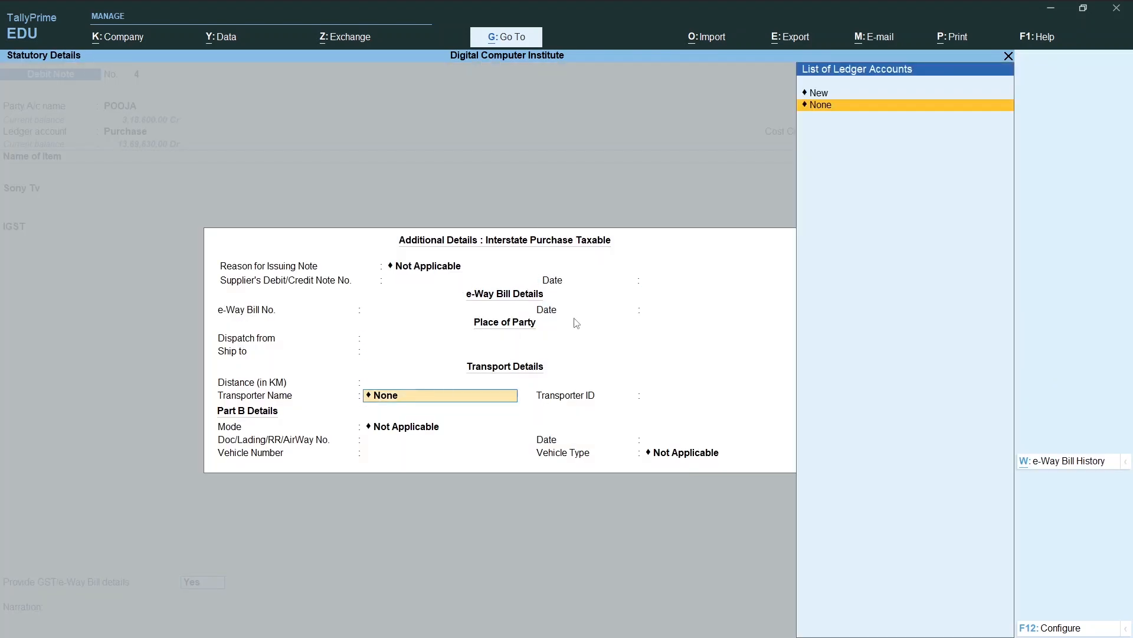
pyautogui.press('Return')
pyautogui.press('Return')
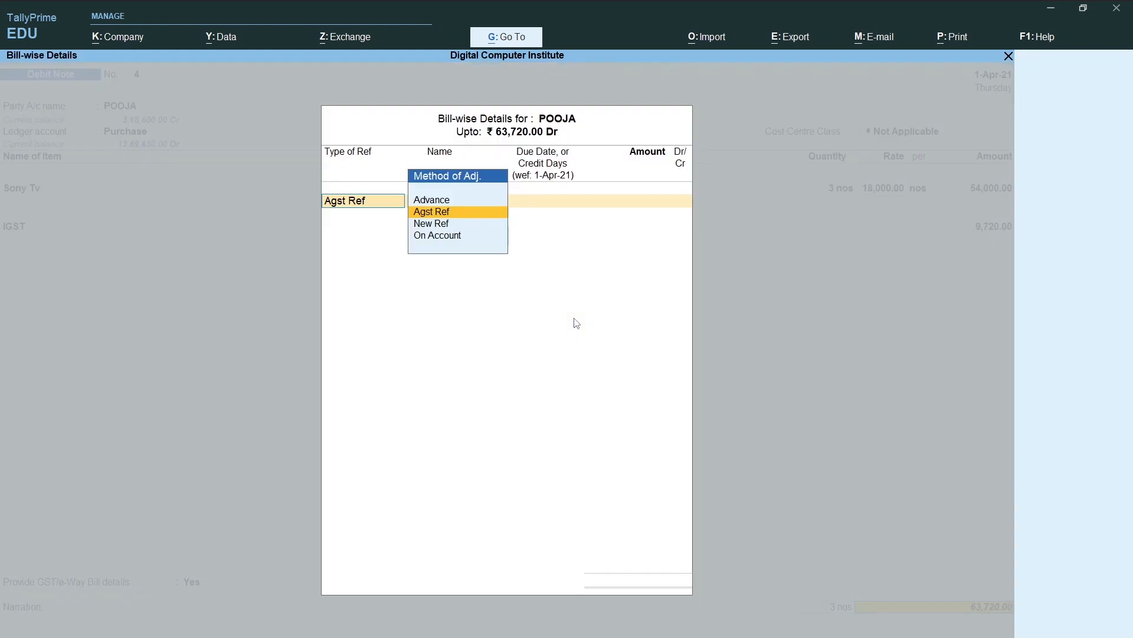
# Allocate the entry 13 amount as Agst Ref to the party's 1-Apr-21 pending bill and save the debit note without narration.
pyautogui.press('Return')
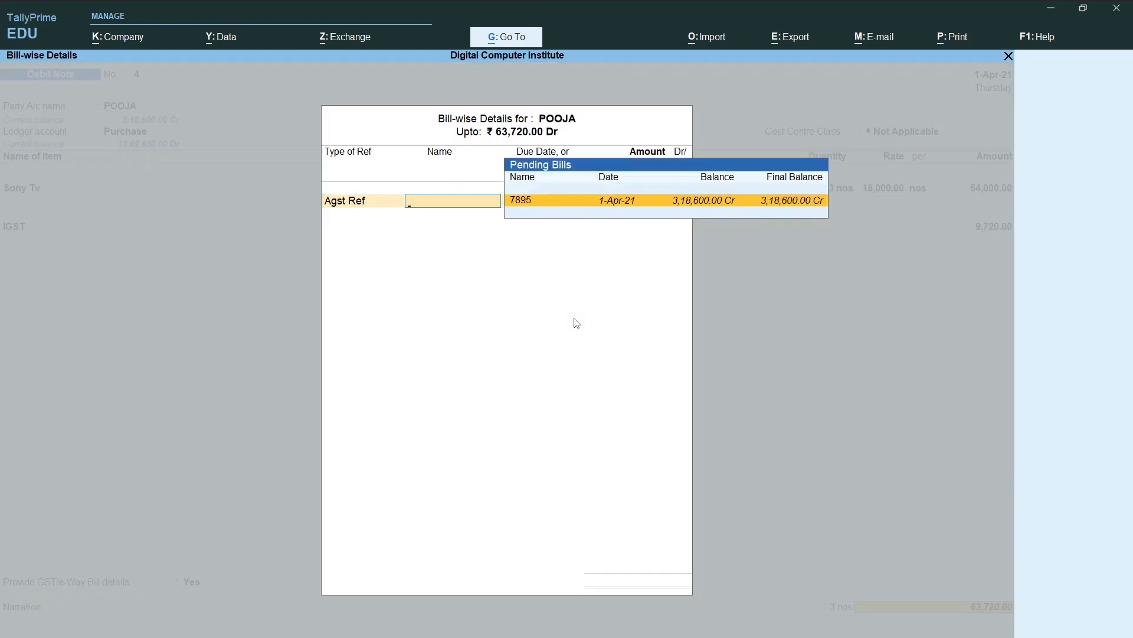
pyautogui.press('Return')
pyautogui.press('Return')
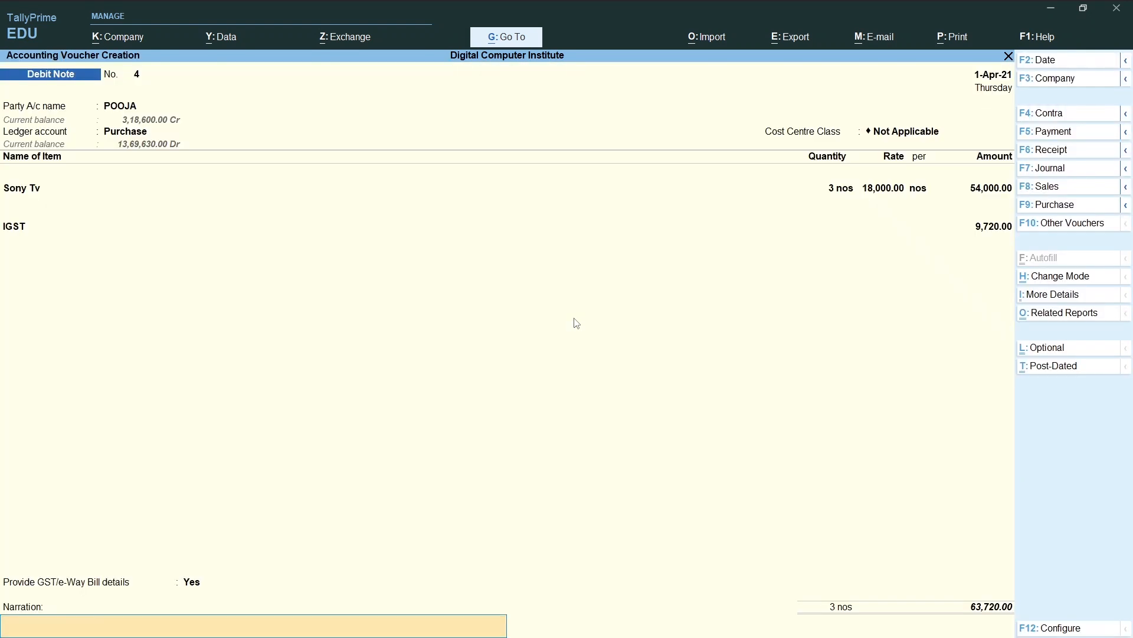
pyautogui.press('Return')
pyautogui.press('Return')
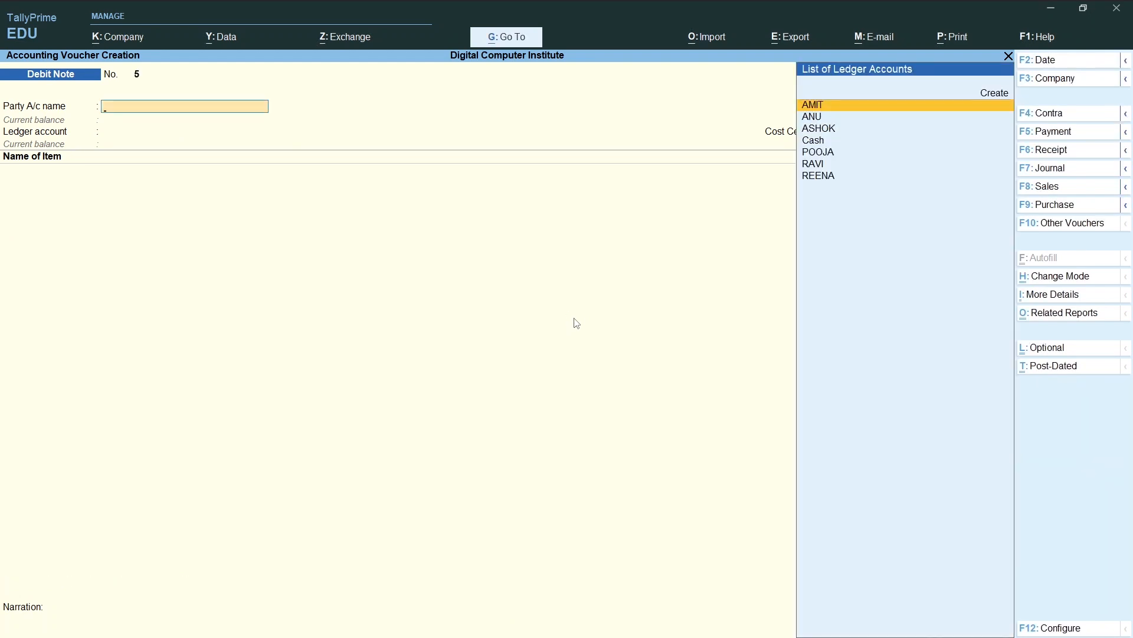
# Look up return entry 14 in the Word document and choose its party as the party account of the new debit note.
pyautogui.hotkey('alt', 'Tab')
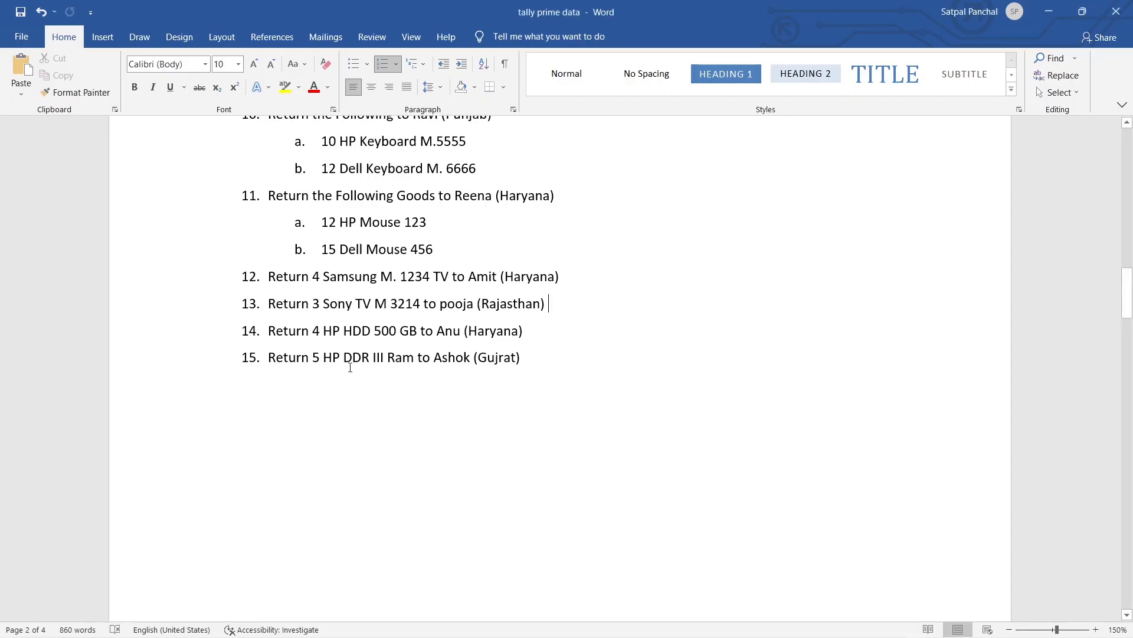
pyautogui.scroll(-1, 349, 360)
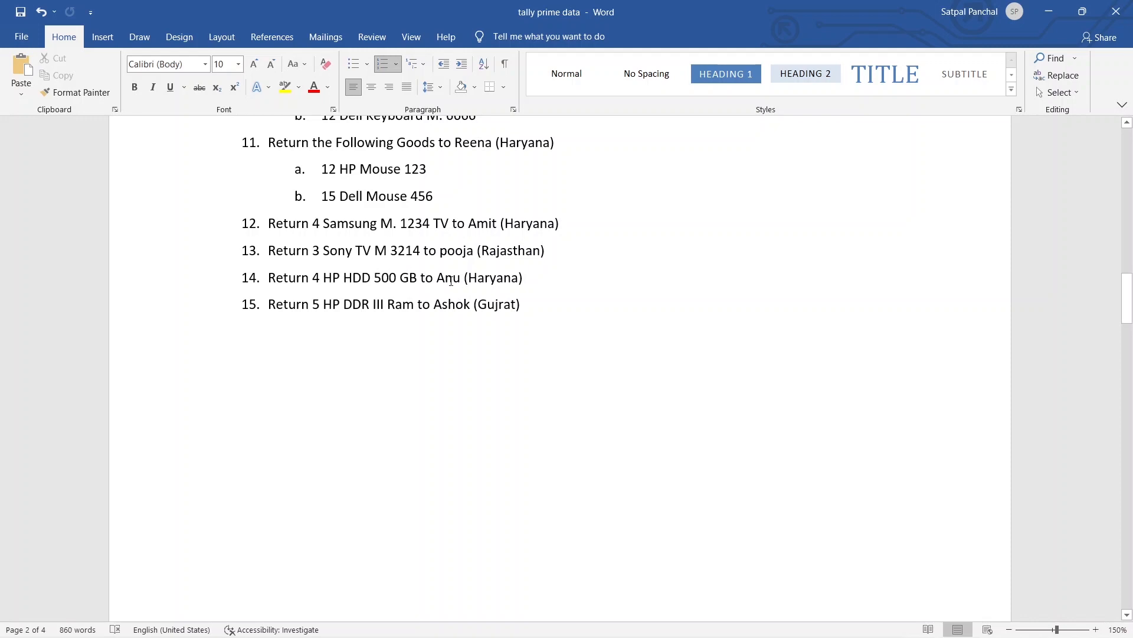
pyautogui.hotkey('alt', 'Tab')
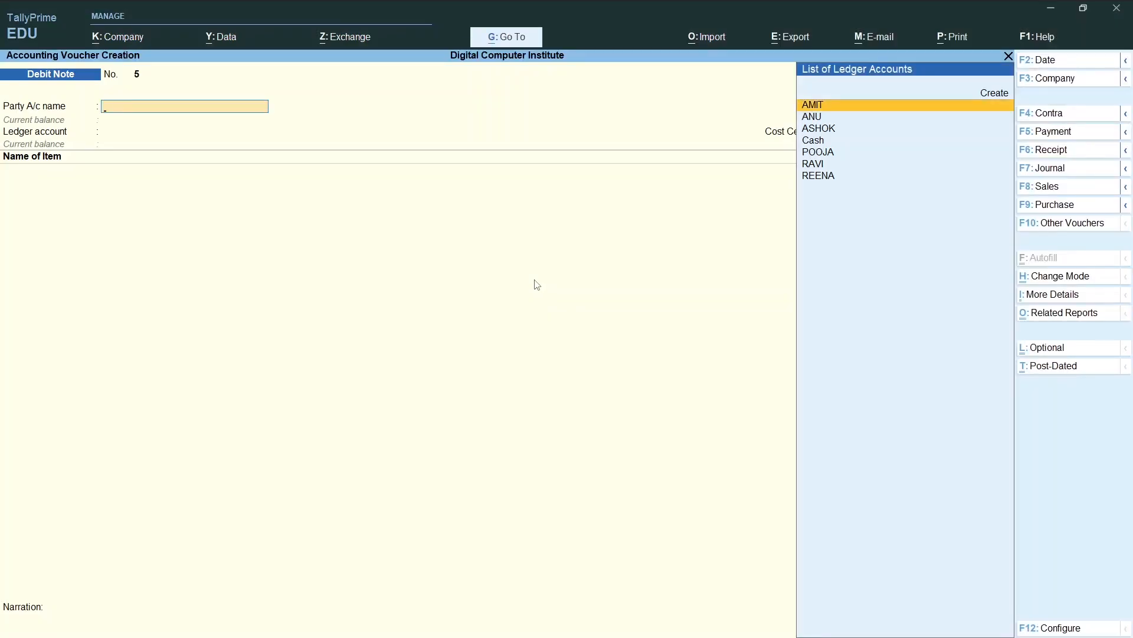
pyautogui.write('An')
pyautogui.press('Return')
# Leave the dispatch details and original invoice details blank for the entry 14 debit note.
pyautogui.press('Return')
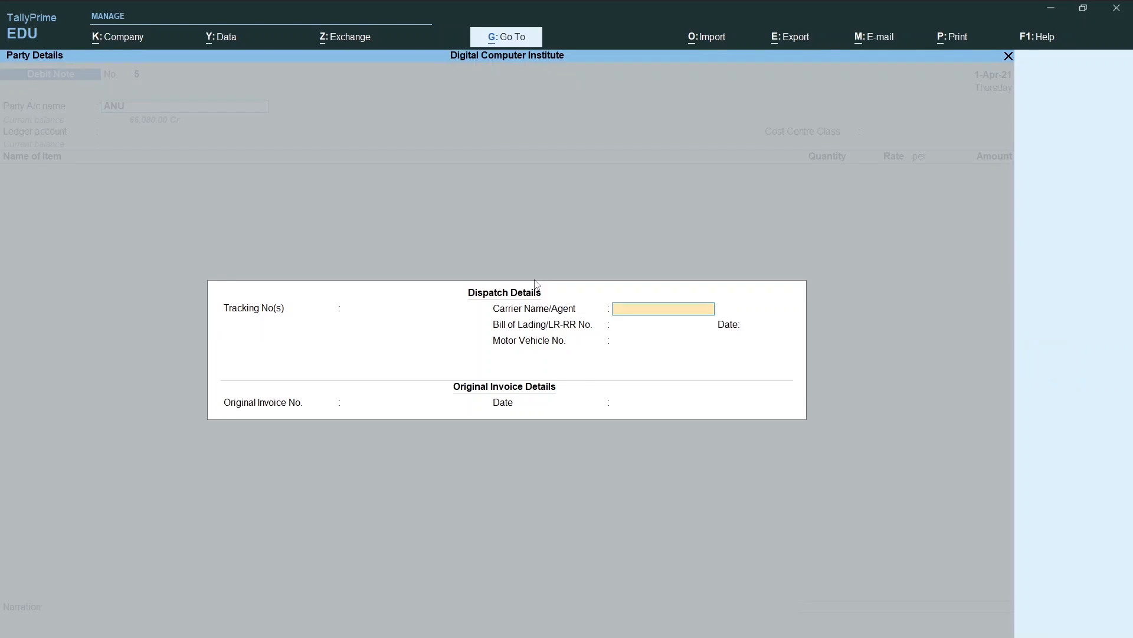
pyautogui.press('Return')
pyautogui.press('Return')
pyautogui.press('Return')
pyautogui.press('Return')
pyautogui.press('Return')
# Accept the prefilled party details, and choose Purchase as ledger account with cost centre class Not Applicable for entry 14.
pyautogui.press('Return')
pyautogui.press('Return')
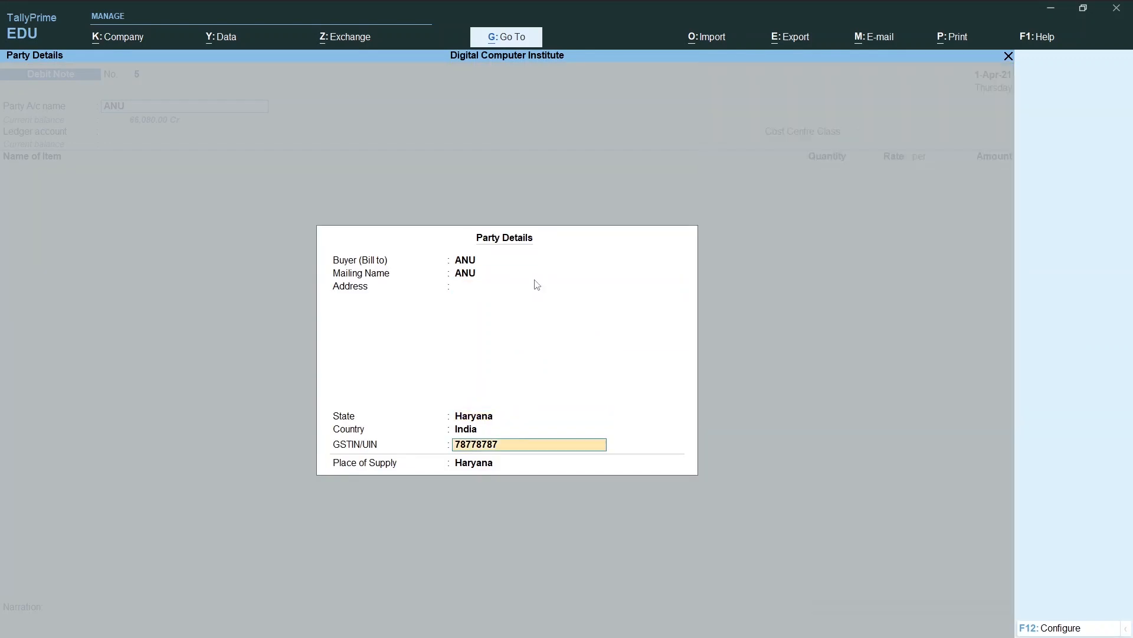
pyautogui.press('Return')
pyautogui.press('Return')
pyautogui.press('Return')
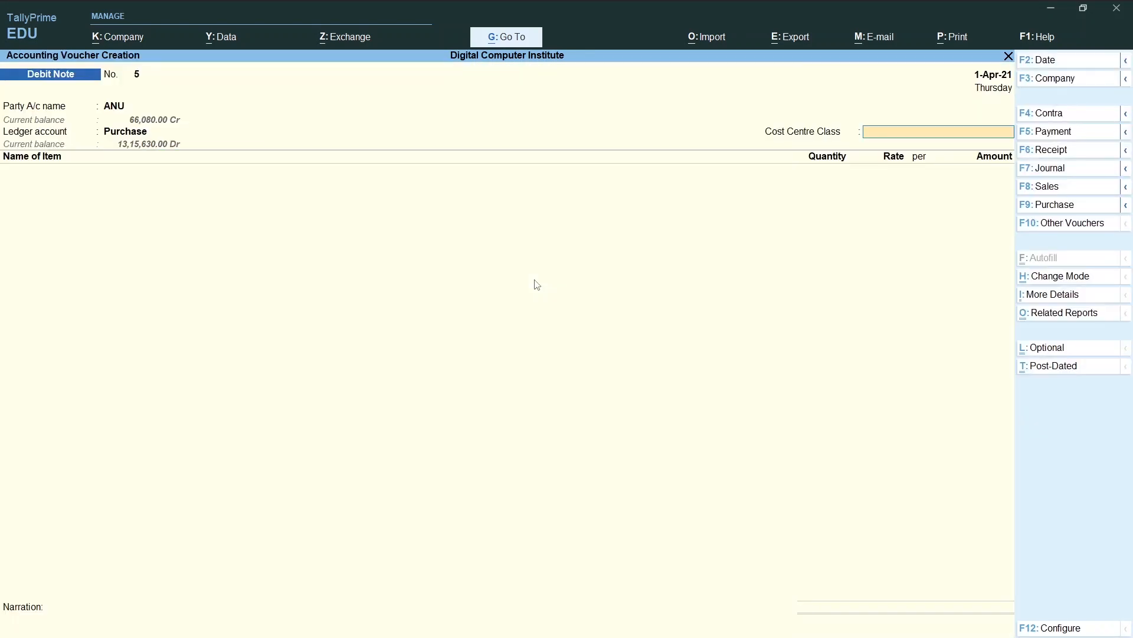
pyautogui.press('Return')
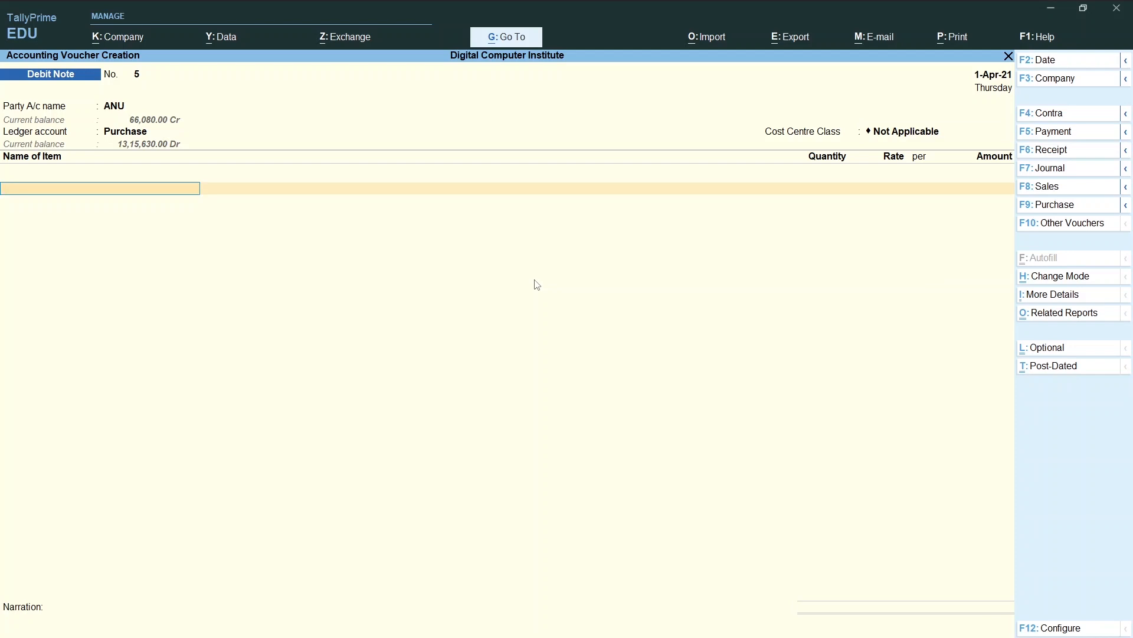
# Add item Hdd 500gb to the entry 14 debit note with quantity 4 nos, keeping the prefilled rate of 2,800.00.
pyautogui.write('h')
pyautogui.press('Return')
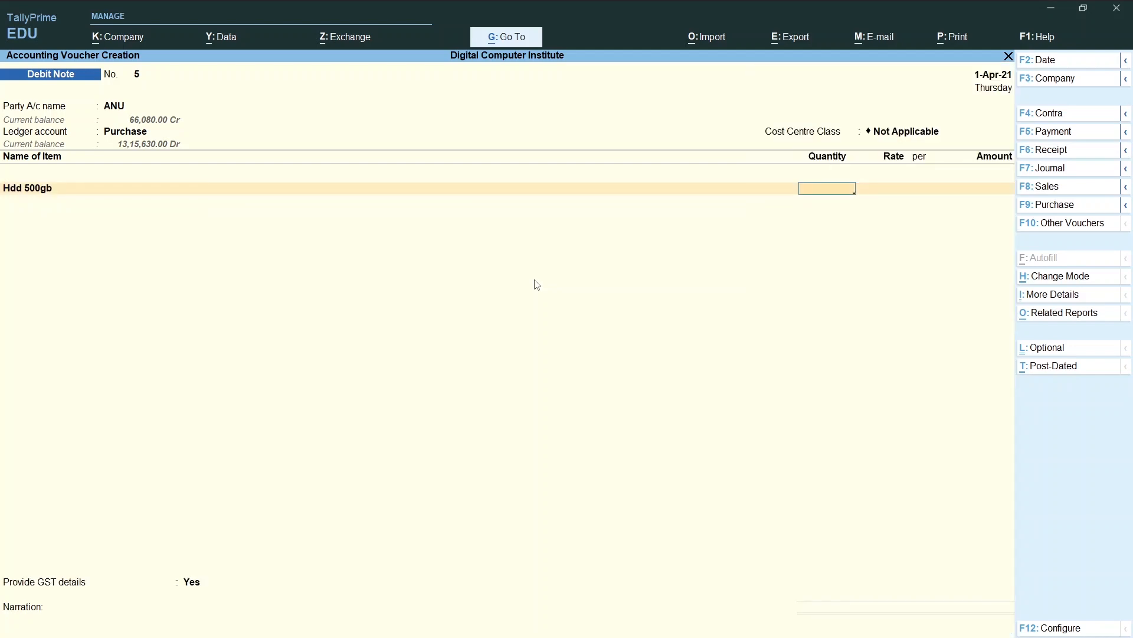
pyautogui.hotkey('alt', 'Tab')
pyautogui.hotkey('alt', 'Tab')
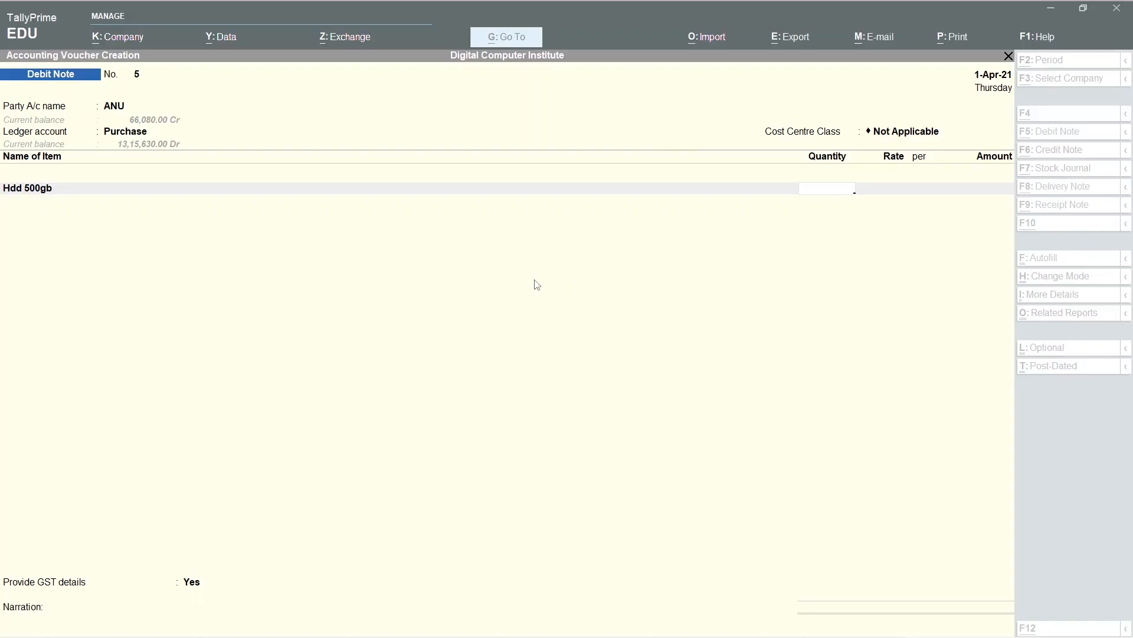
pyautogui.write('4')
pyautogui.press('Return')
pyautogui.press('Return')
pyautogui.press('Return')
pyautogui.press('Return')
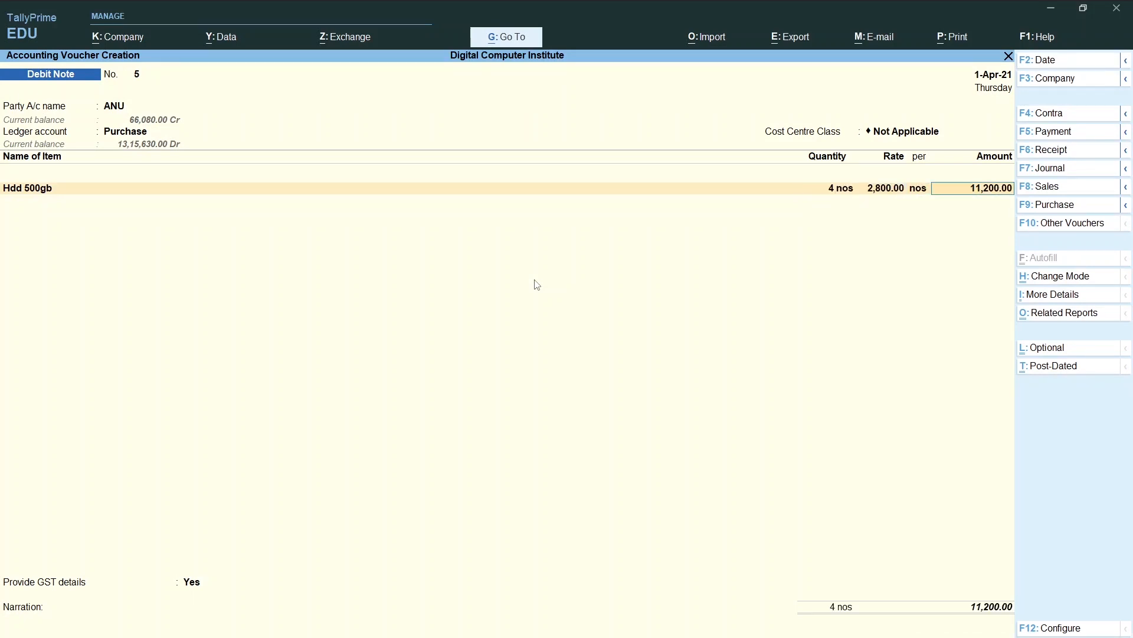
# Add the CGST and SGST ledgers below the hard disk item with their calculated amounts.
pyautogui.write('C')
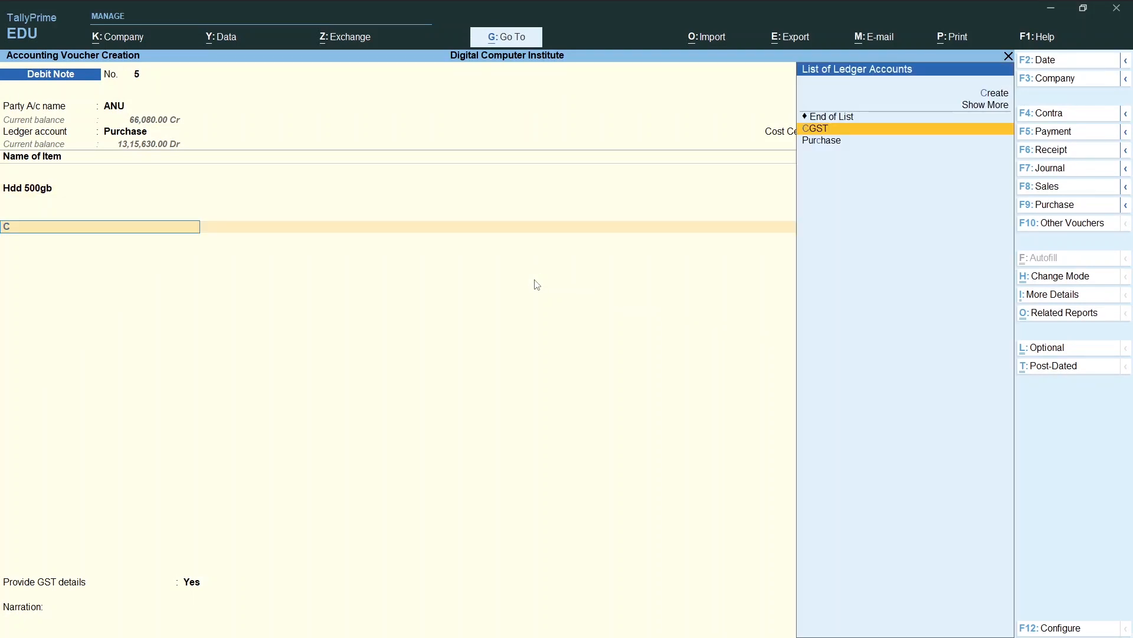
pyautogui.press('Return')
pyautogui.press('Return')
pyautogui.write('S')
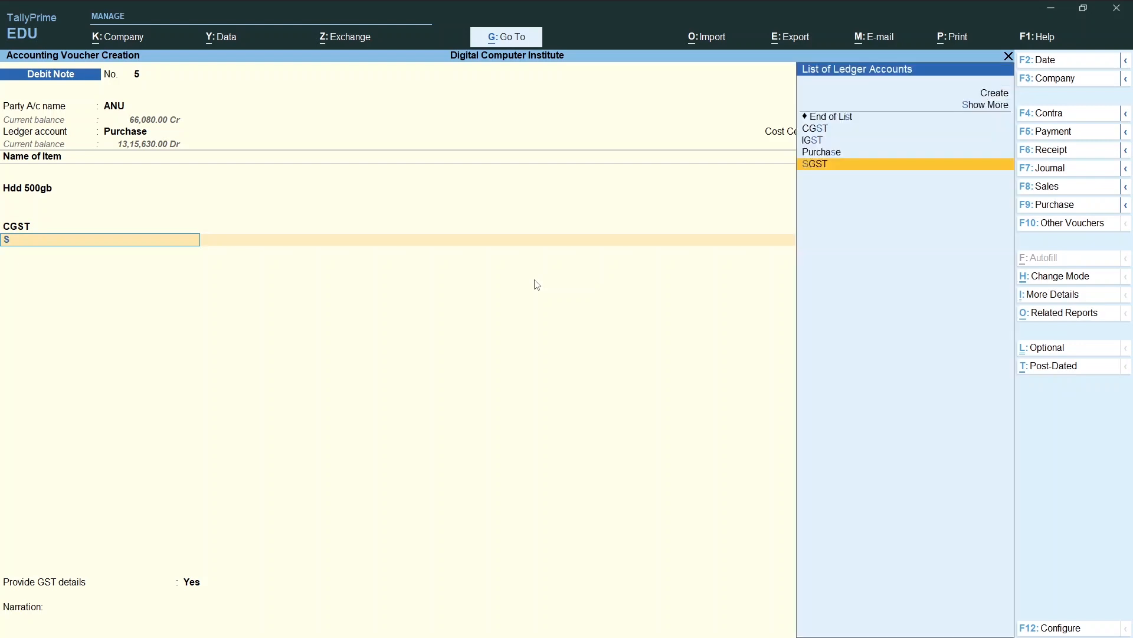
pyautogui.press('Return')
pyautogui.press('Return')
pyautogui.press('Return')
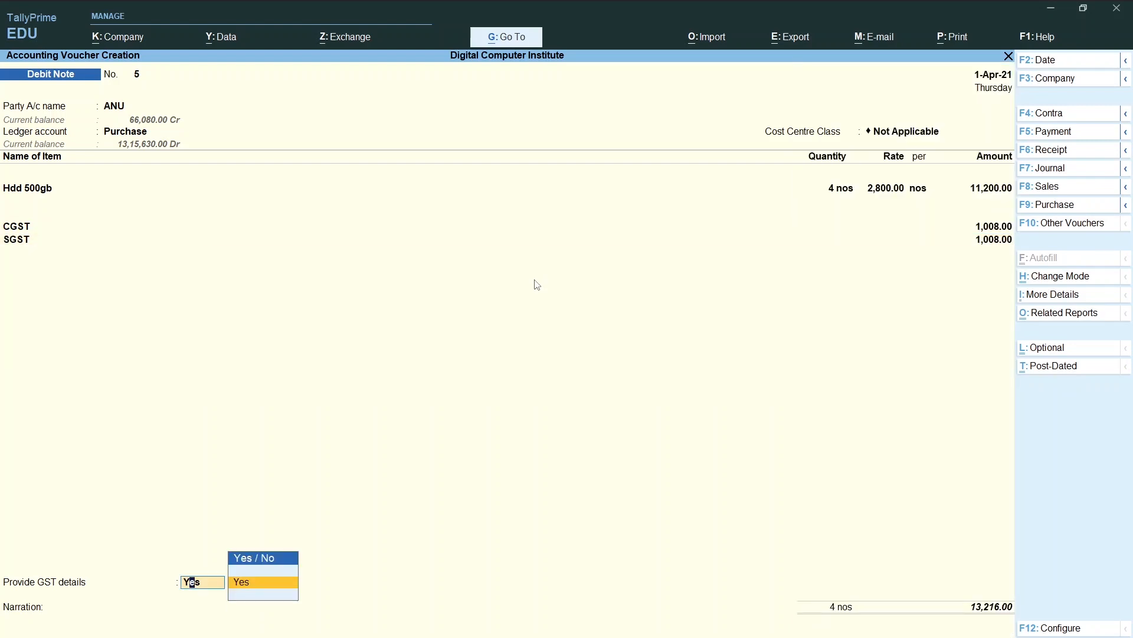
# Set Provide GST details to No for the entry 14 debit note.
pyautogui.press('BackSpace')
pyautogui.press('BackSpace')
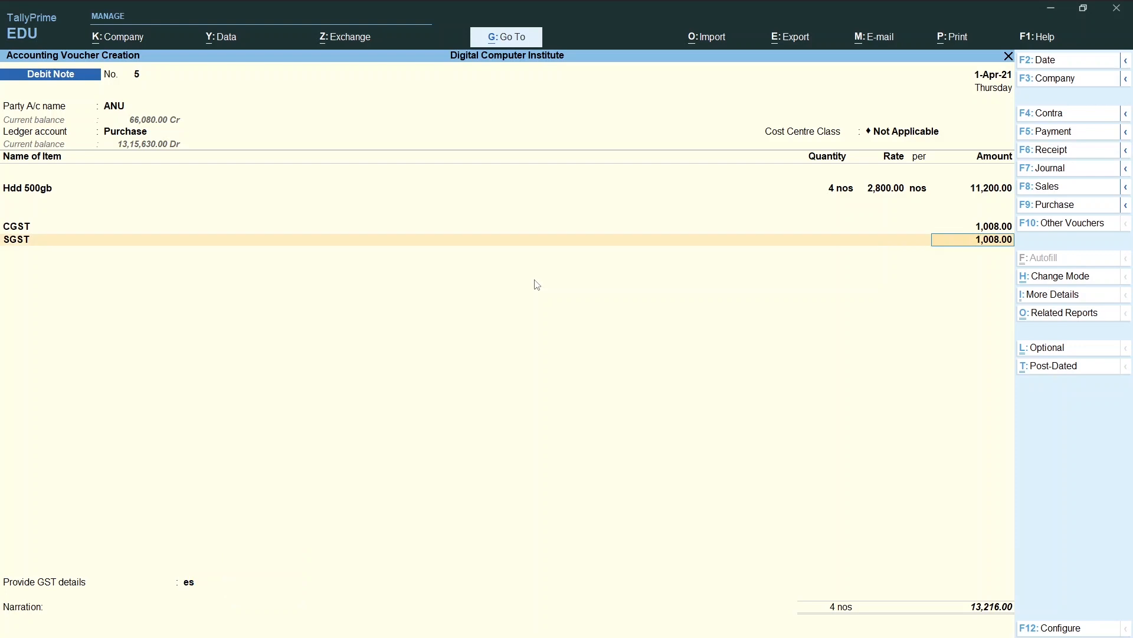
pyautogui.press('Return')
pyautogui.press('Return')
pyautogui.press('Up')
pyautogui.press('Return')
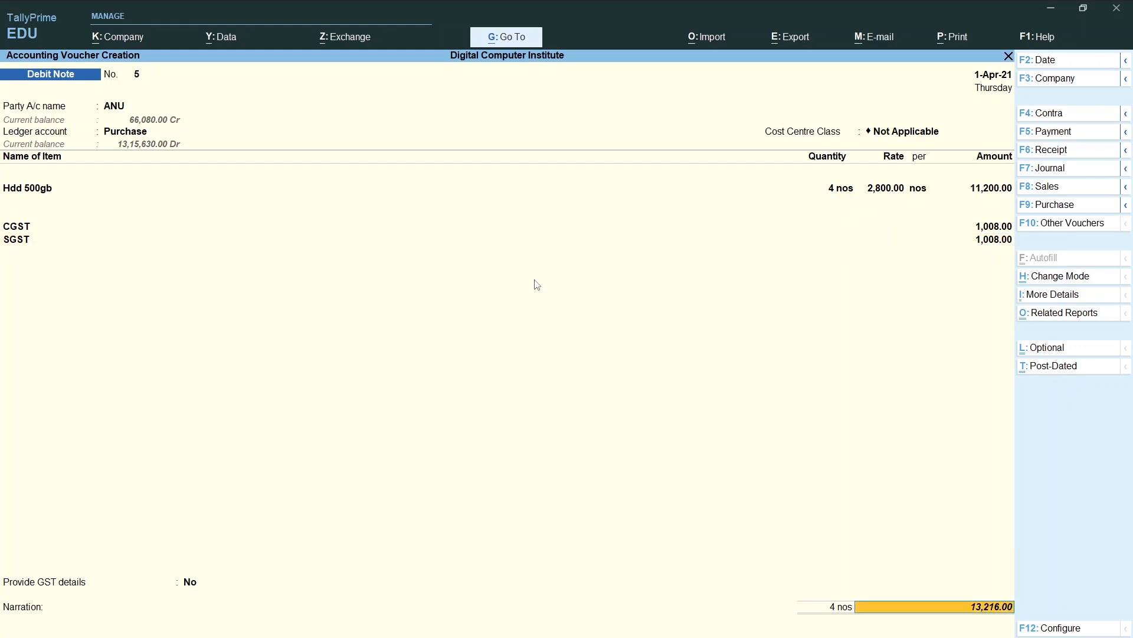
# Allocate the entry 14 amount as Agst Ref to the party's pending bill and save the debit note without narration.
pyautogui.press('Return')
pyautogui.press('Return')
pyautogui.press('Return')
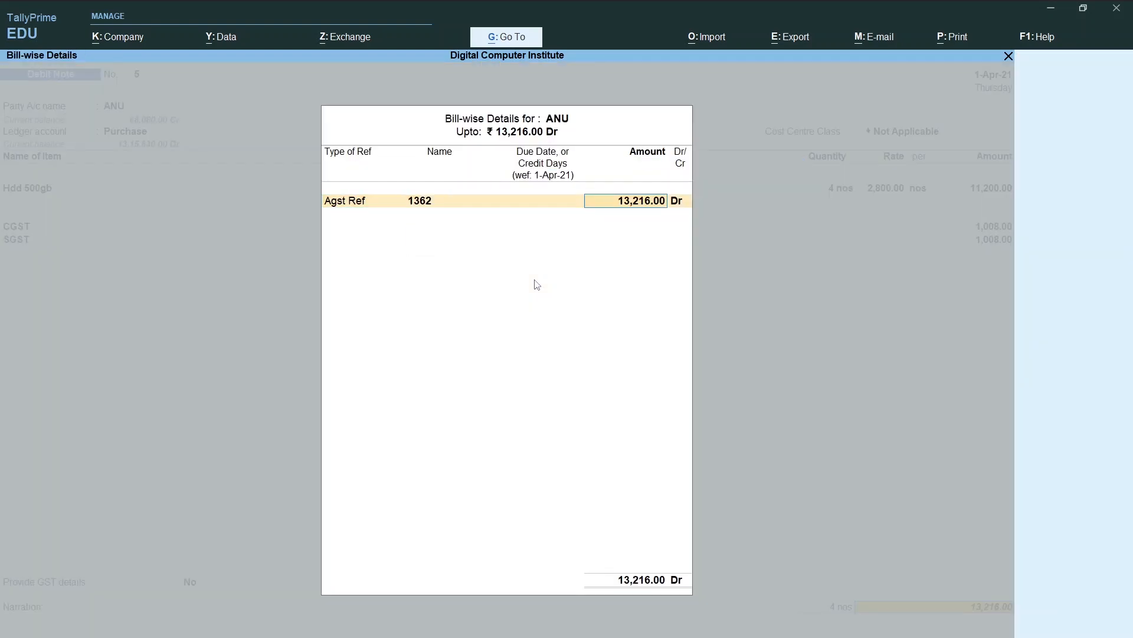
pyautogui.press('Return')
pyautogui.press('Return')
pyautogui.press('Return')
pyautogui.press('Return')
pyautogui.press('Return')
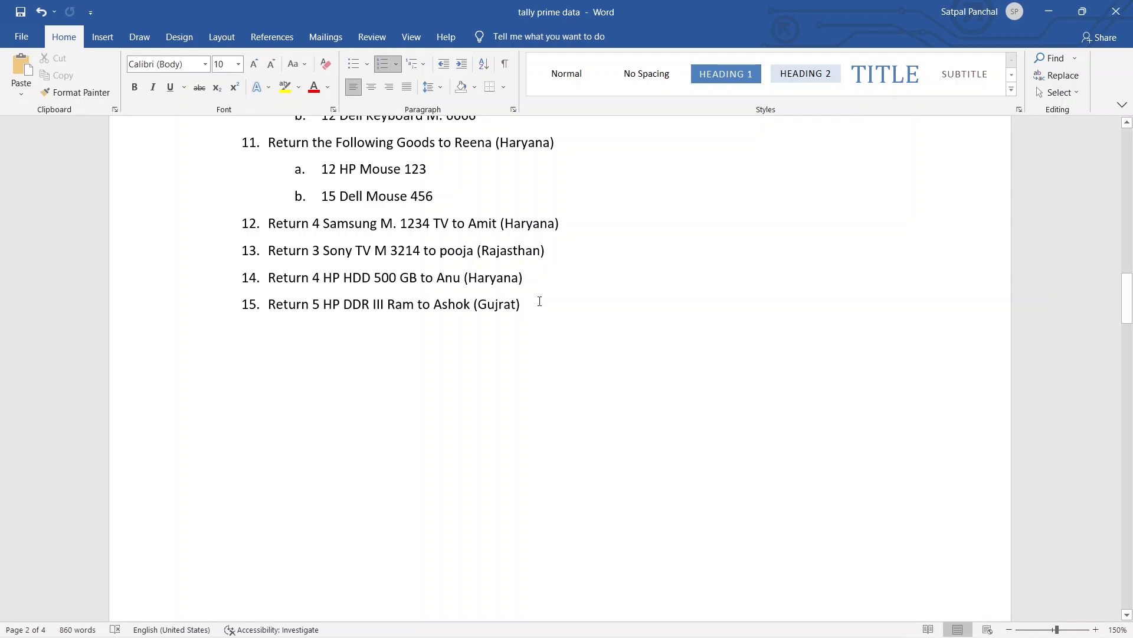
# Switch from the Word document to TallyPrime and choose return entry 15's party as the new debit note's party account.
pyautogui.hotkey('alt', 'Tab')
pyautogui.write('As')
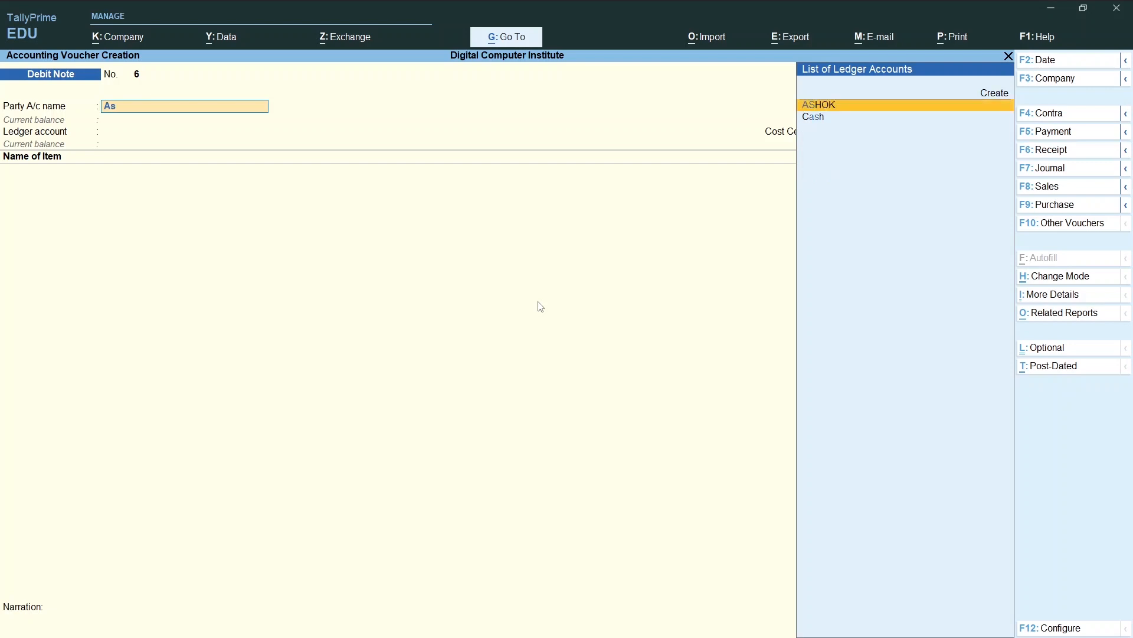
pyautogui.press('Return')
# Leave the dispatch details and original invoice details blank for the entry 15 debit note.
pyautogui.press('Return')
pyautogui.press('Return')
pyautogui.press('Return')
pyautogui.press('Return')
pyautogui.press('Return')
pyautogui.press('Return')
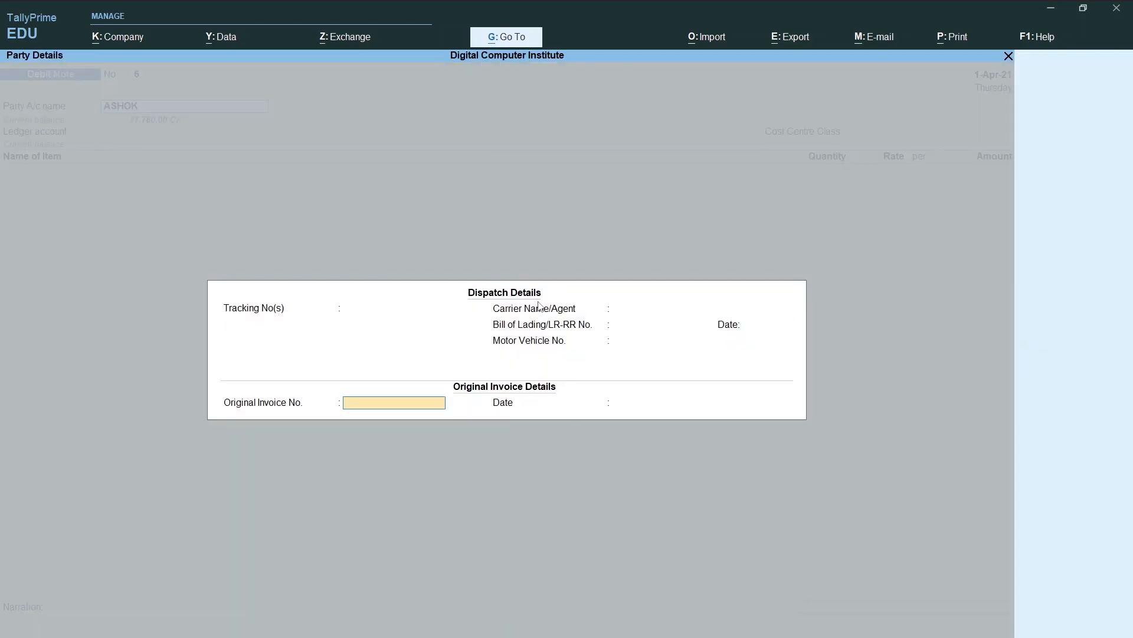
pyautogui.press('Return')
pyautogui.press('Return')
# Accept the prefilled party details, and choose Purchase as ledger account with cost centre class Not Applicable for entry 15.
pyautogui.press('Return')
pyautogui.press('Return')
pyautogui.press('Return')
pyautogui.press('Return')
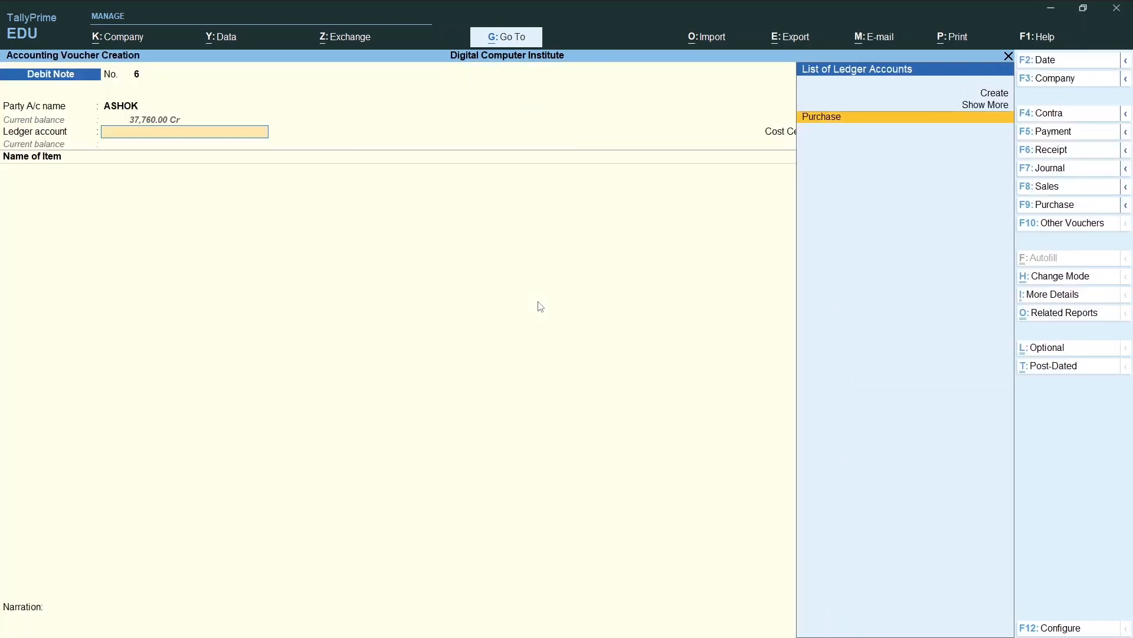
pyautogui.press('Return')
pyautogui.press('Return')
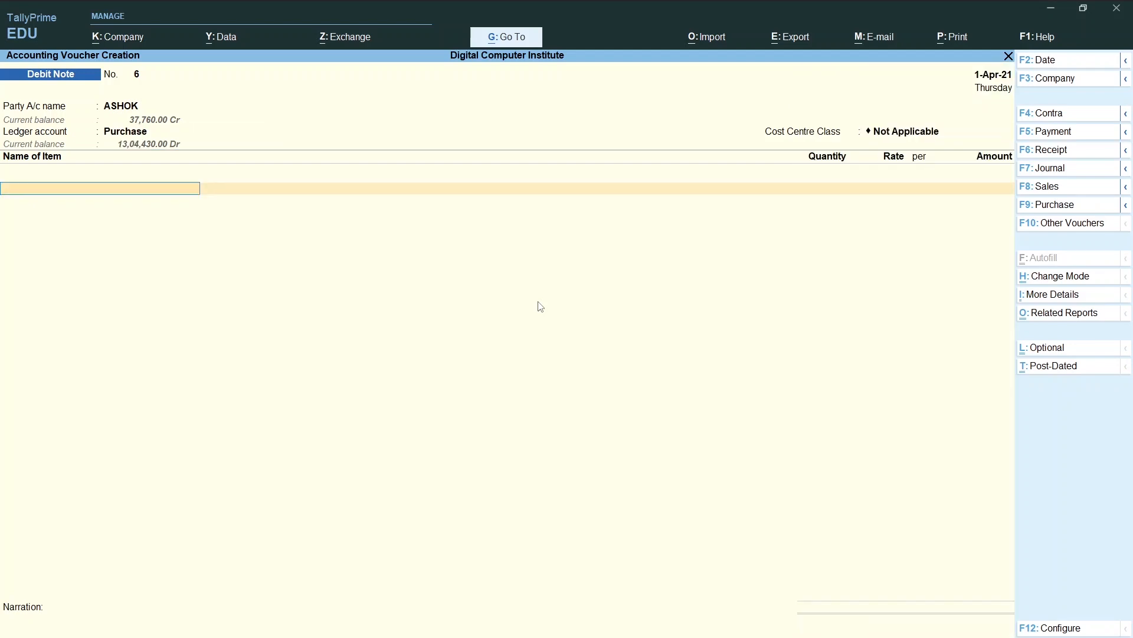
# Add item Ddr III with quantity 5 nos as listed in the Word document, keeping the prefilled rate of 1,600.00.
pyautogui.write('d')
pyautogui.press('Return')
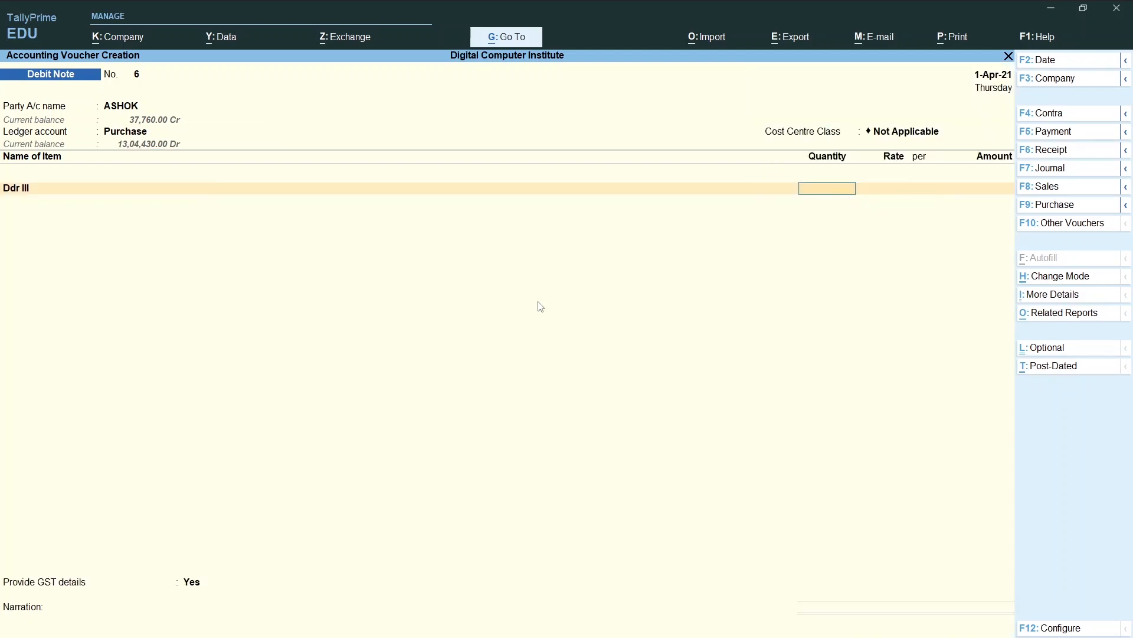
pyautogui.hotkey('alt', 'Tab')
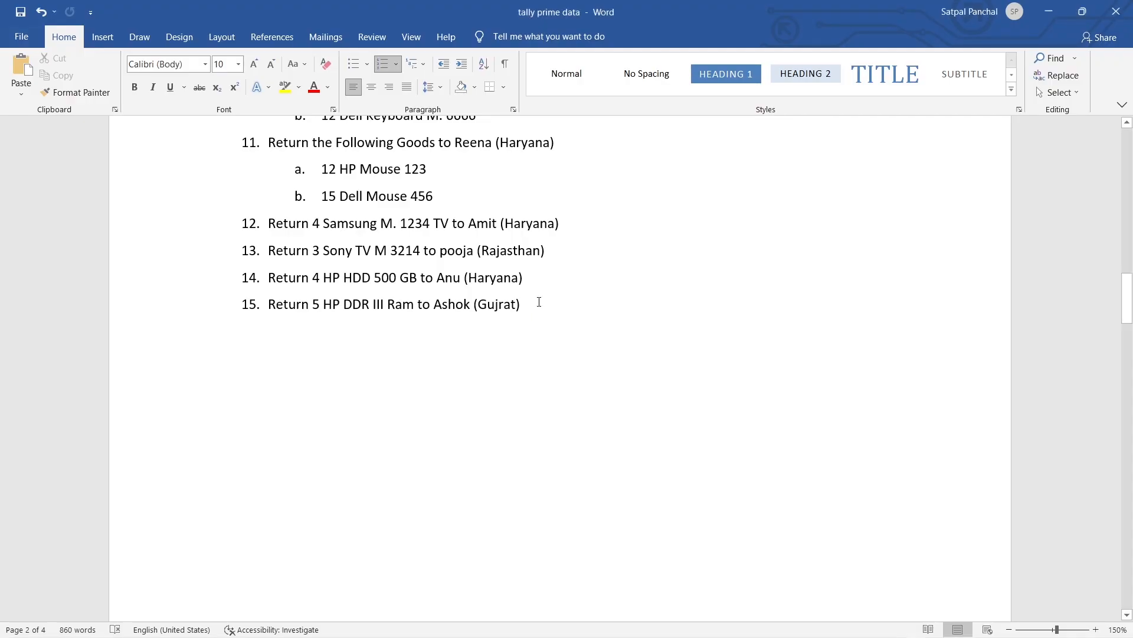
pyautogui.hotkey('alt', 'Tab')
pyautogui.write('5')
pyautogui.press('Return')
pyautogui.press('Return')
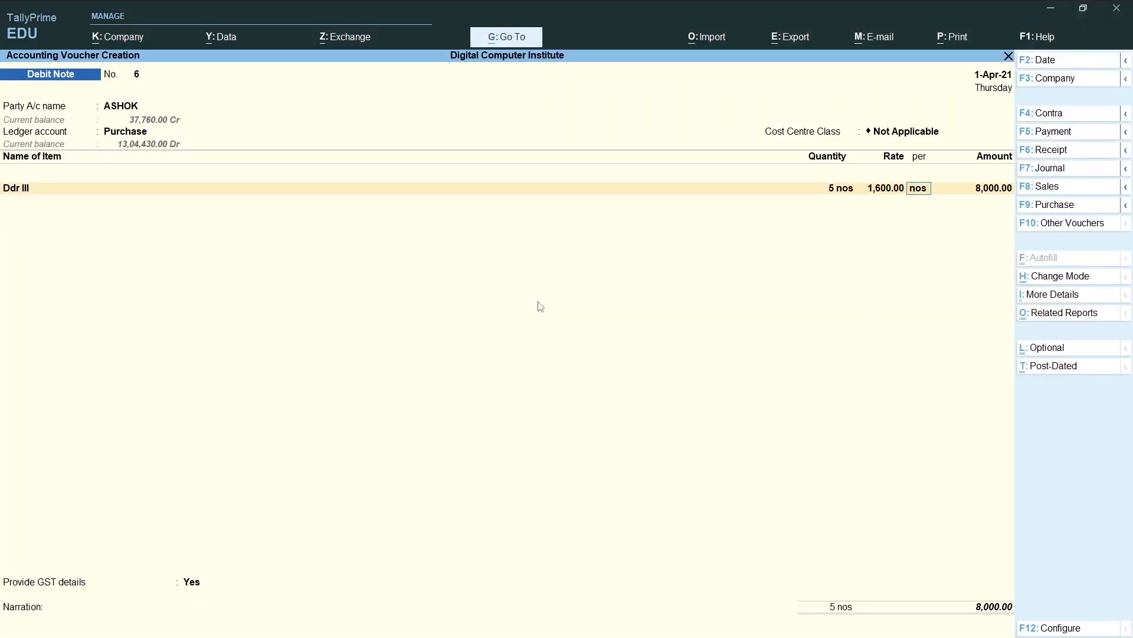
pyautogui.press('Return')
pyautogui.press('Return')
# Check the party's state in the Word document, add the IGST ledger, and set Provide GST details to No for entry 15.
pyautogui.hotkey('alt', 'Tab')
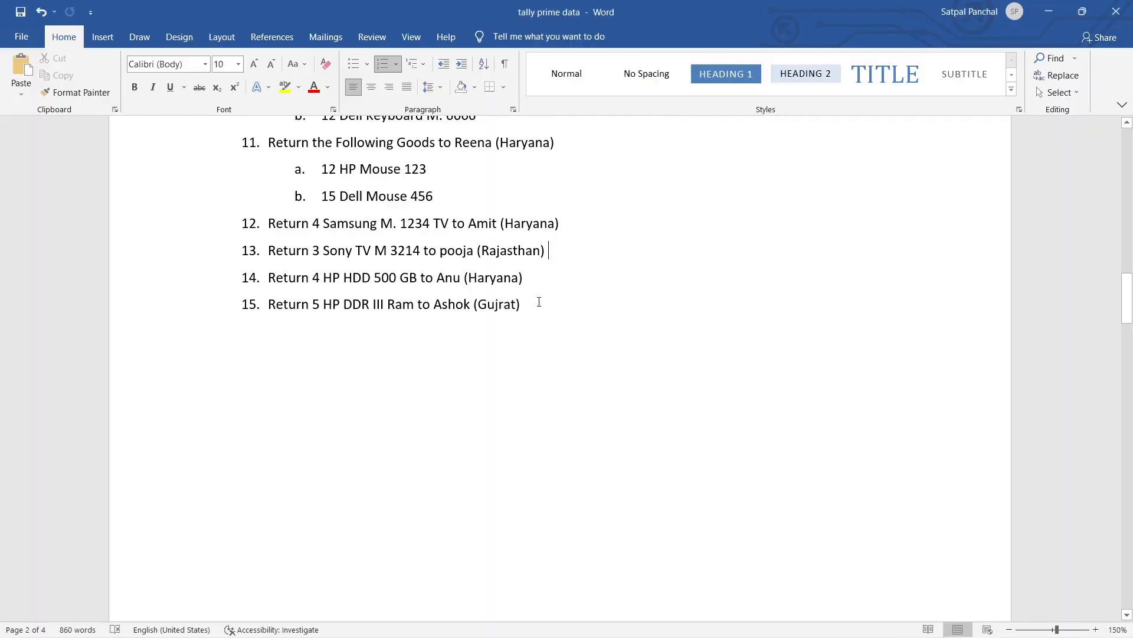
pyautogui.hotkey('alt', 'Tab')
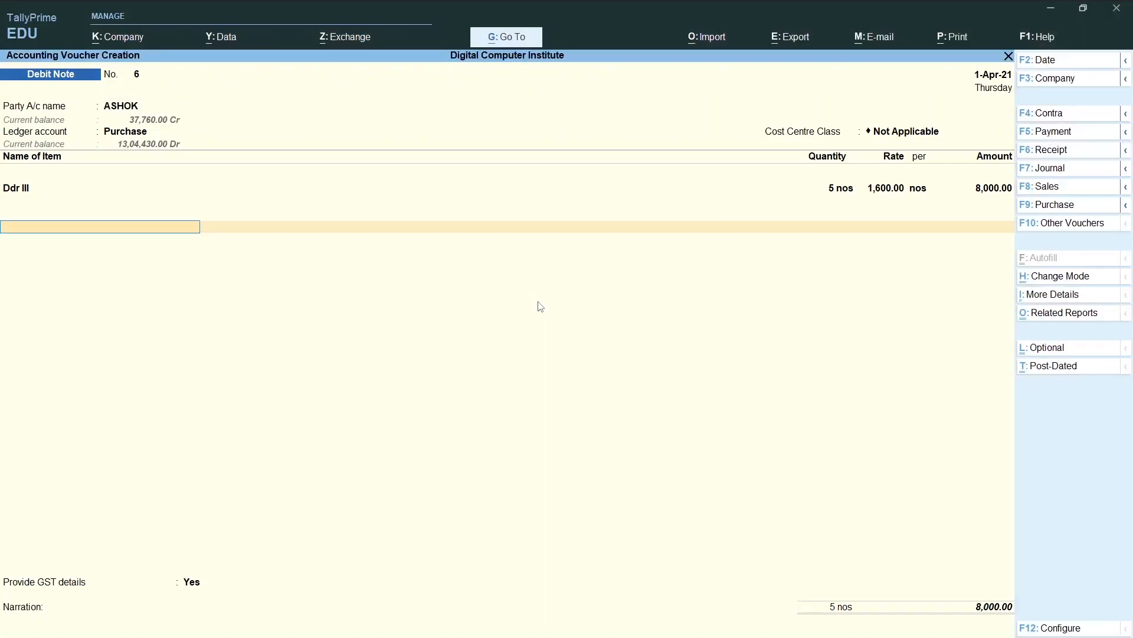
pyautogui.press('Return')
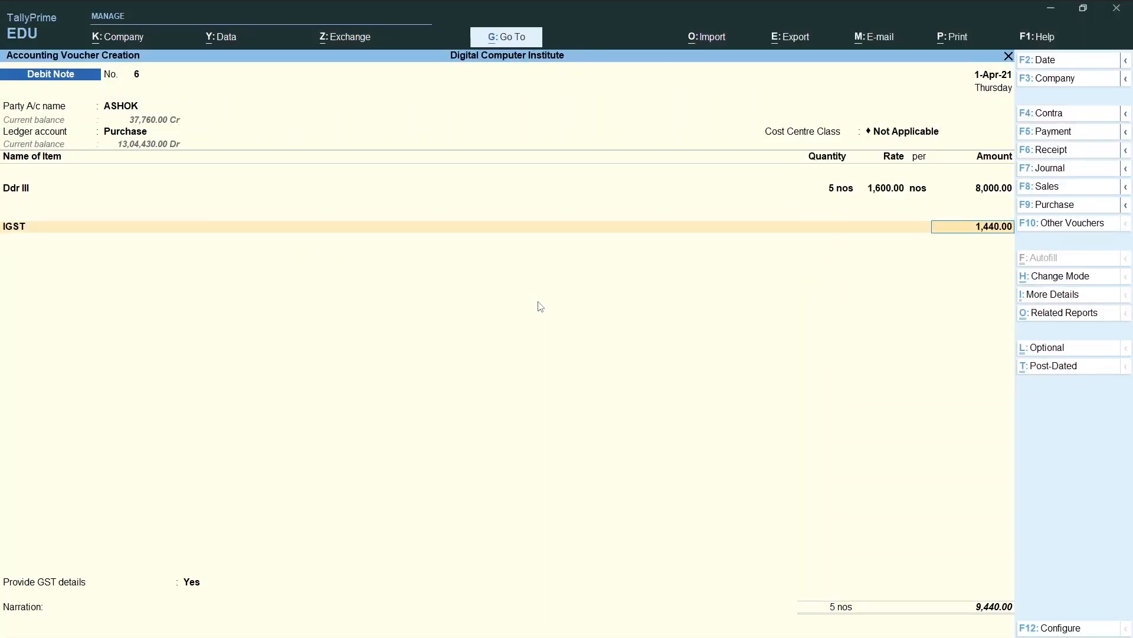
pyautogui.press('Return')
pyautogui.press('Return')
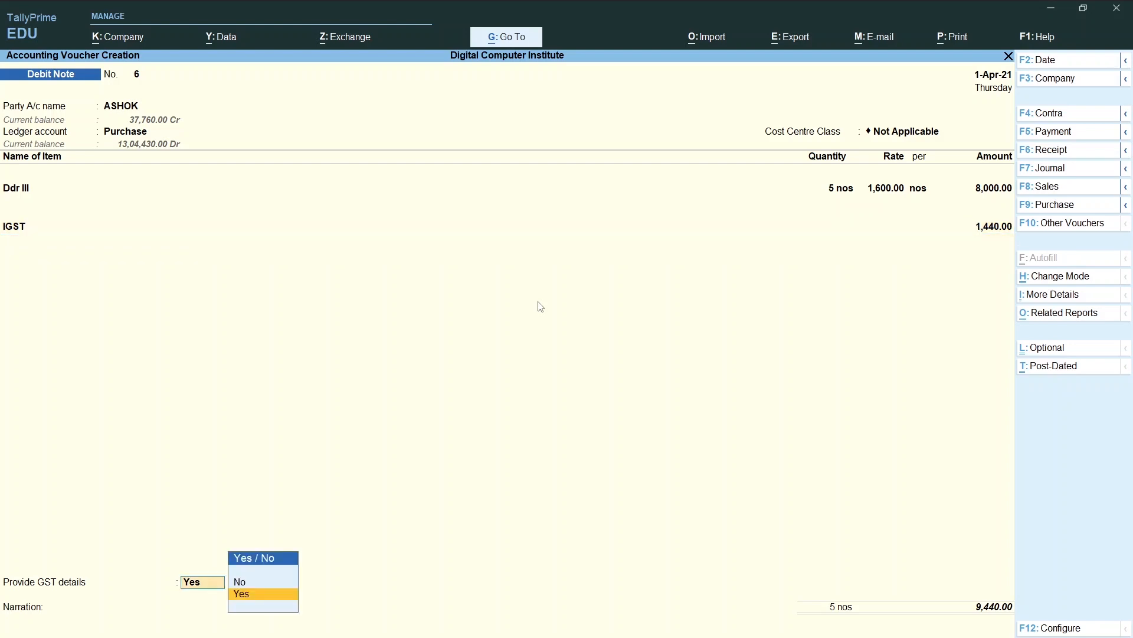
pyautogui.press('Up')
pyautogui.press('Return')
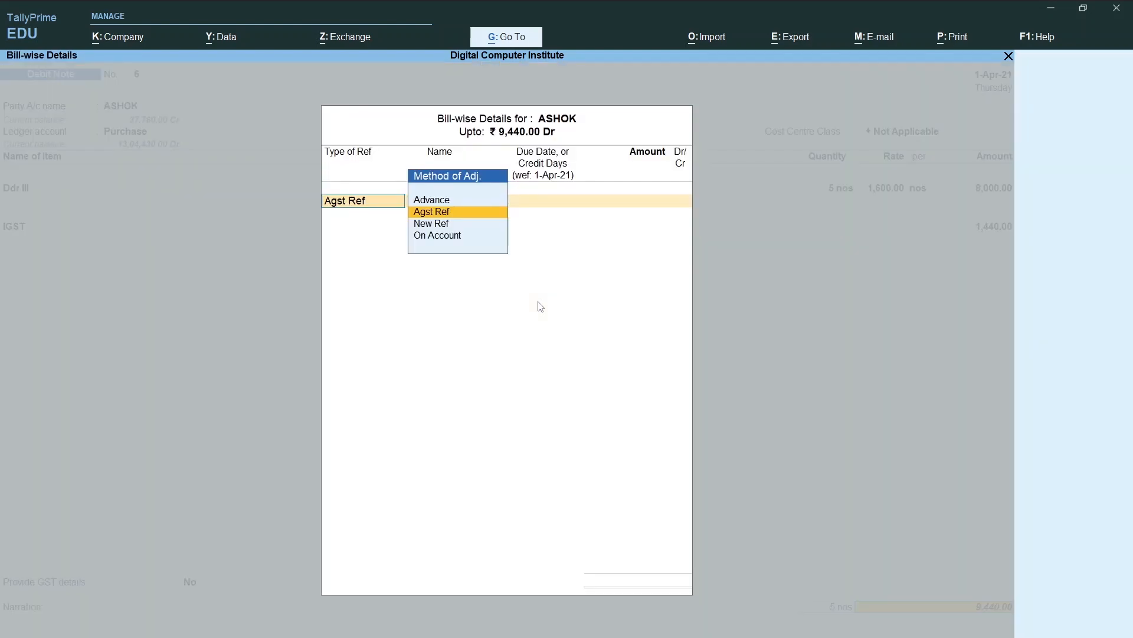
# Allocate the entry 15 amount as Agst Ref to the party's pending bill and save the debit note.
pyautogui.press('Return')
pyautogui.press('Return')
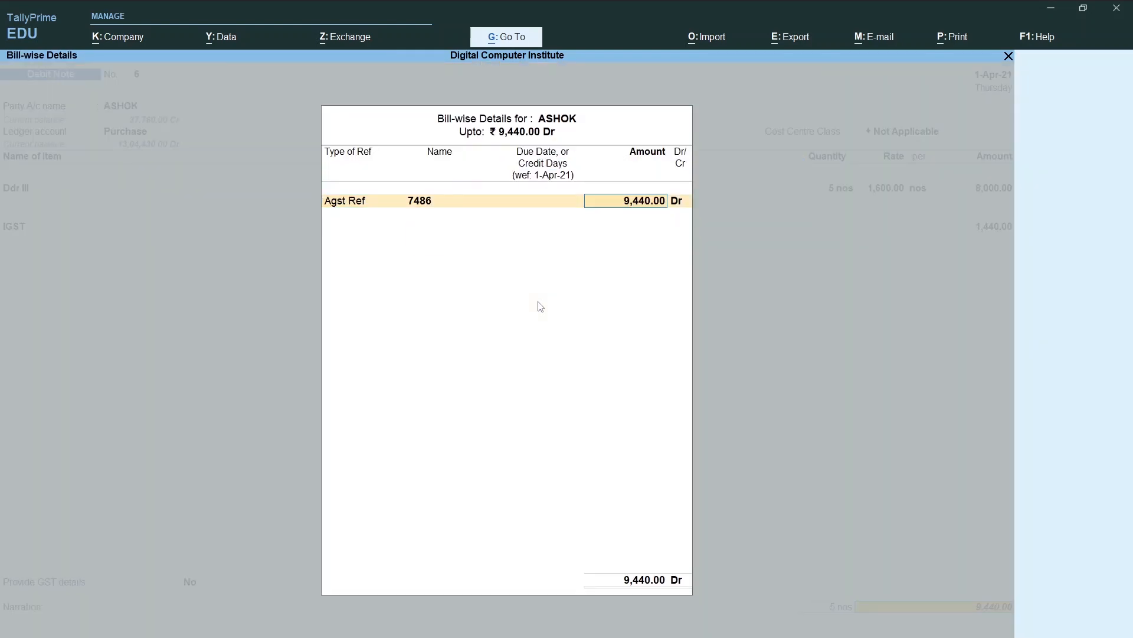
pyautogui.press('Return')
pyautogui.press('Return')
pyautogui.press('Return')
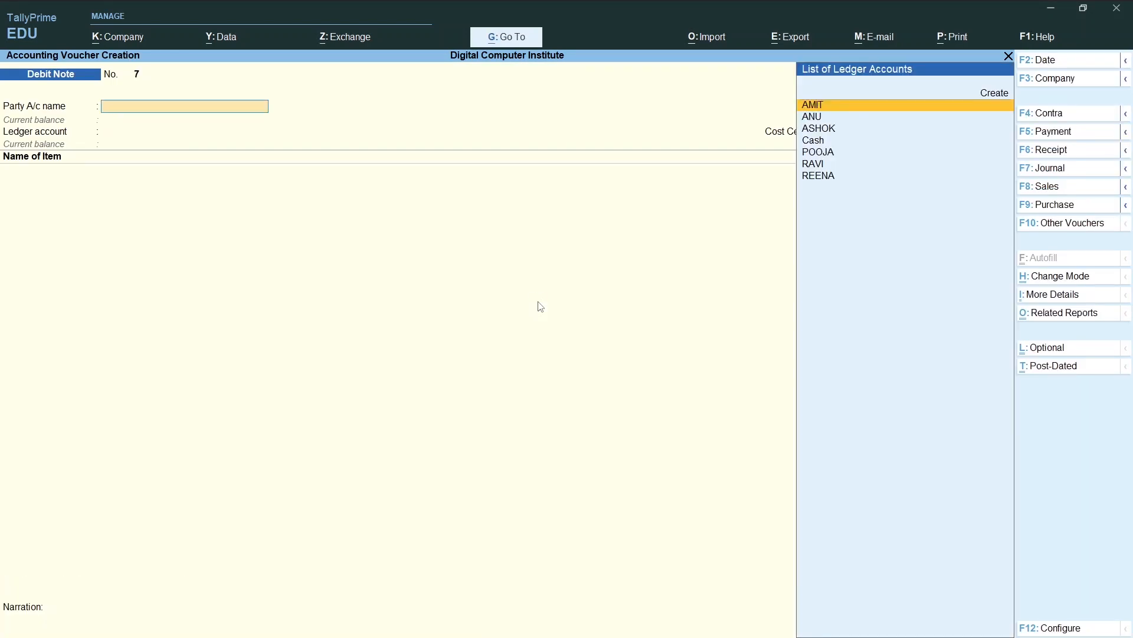
# Review purchase entries 1 to 9 and return entries 10 to 15 in the Word document.
pyautogui.hotkey('alt', 'Tab')
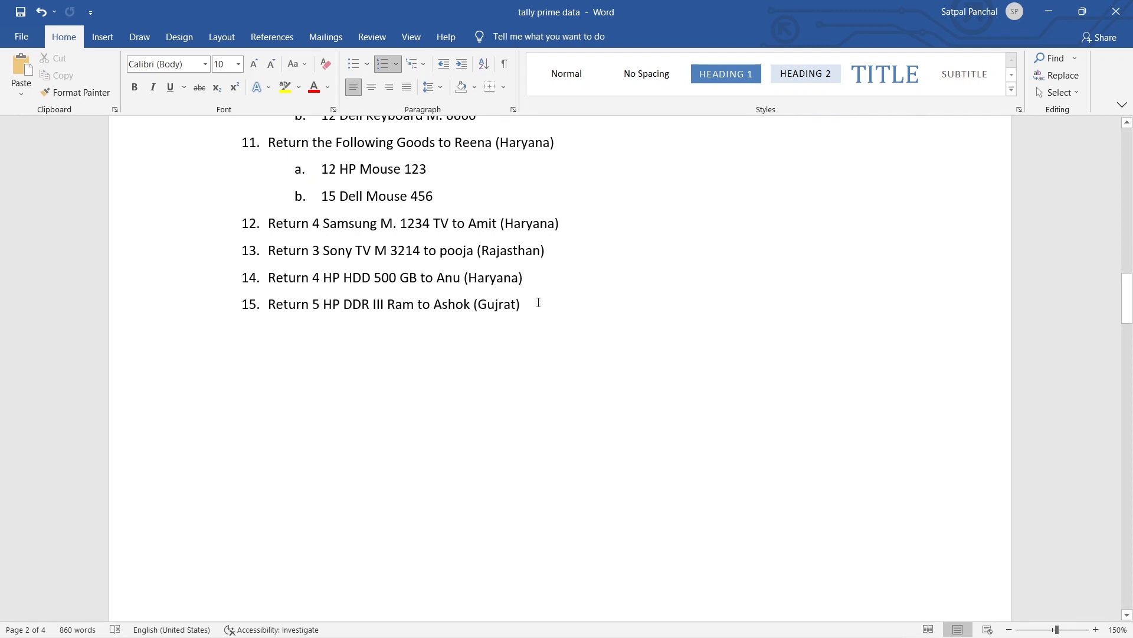
pyautogui.scroll(6, 535, 311)
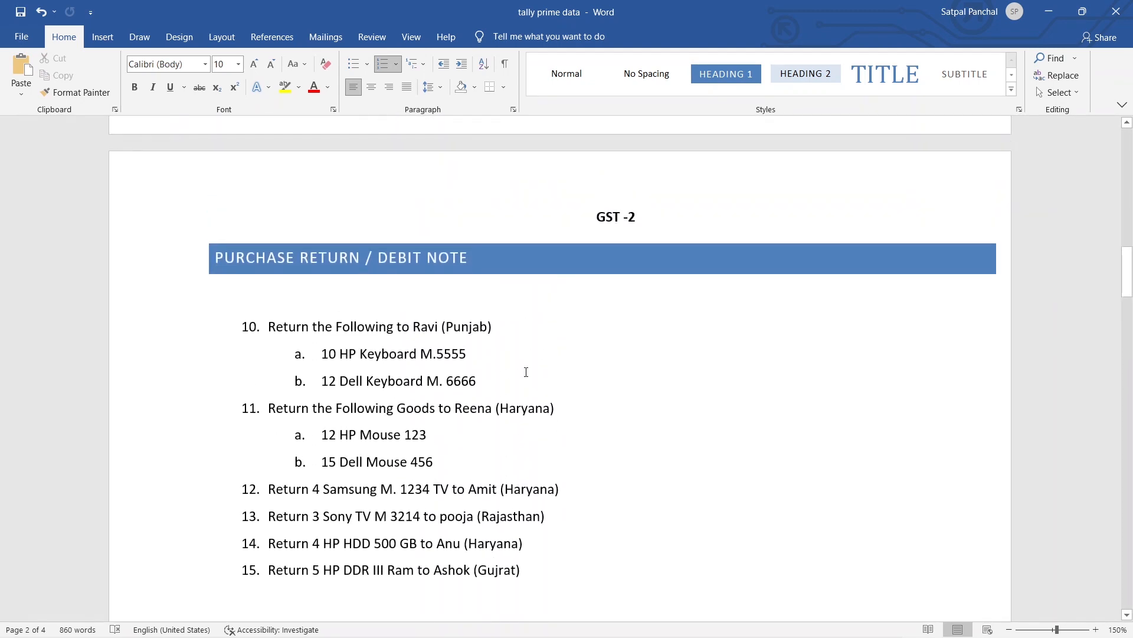
pyautogui.scroll(10, 526, 372)
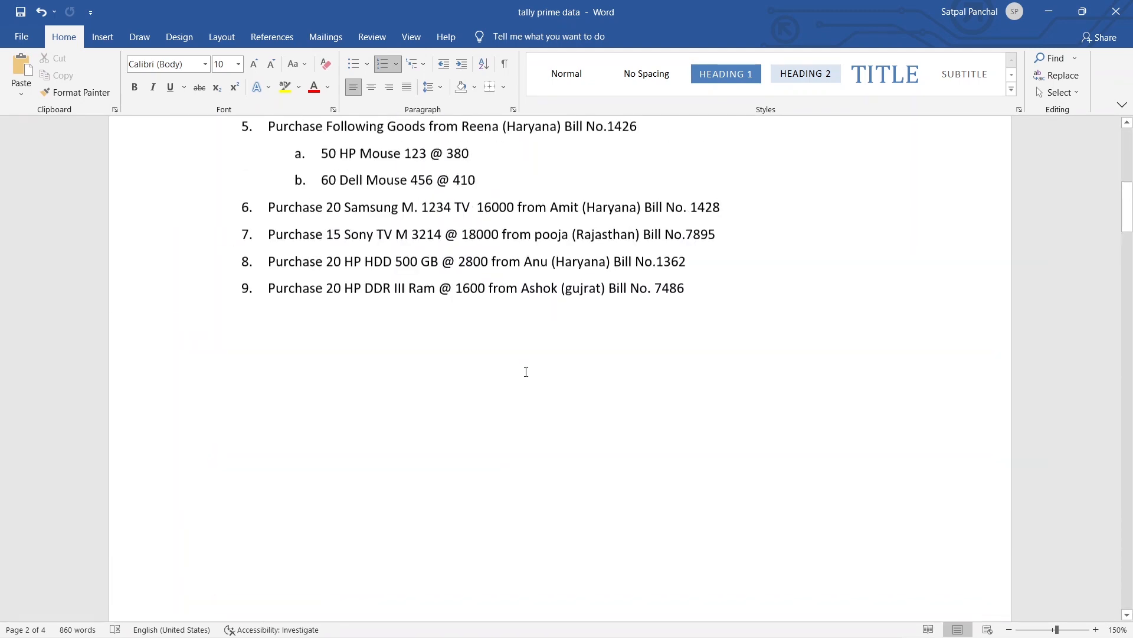
pyautogui.scroll(3, 526, 372)
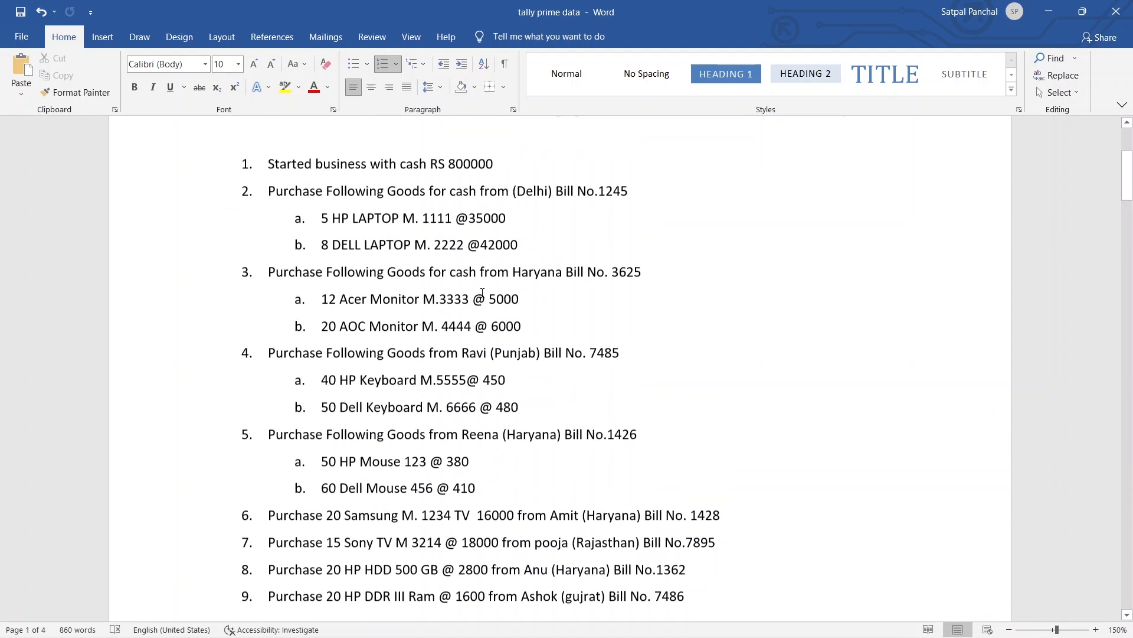
pyautogui.scroll(-3, 590, 407)
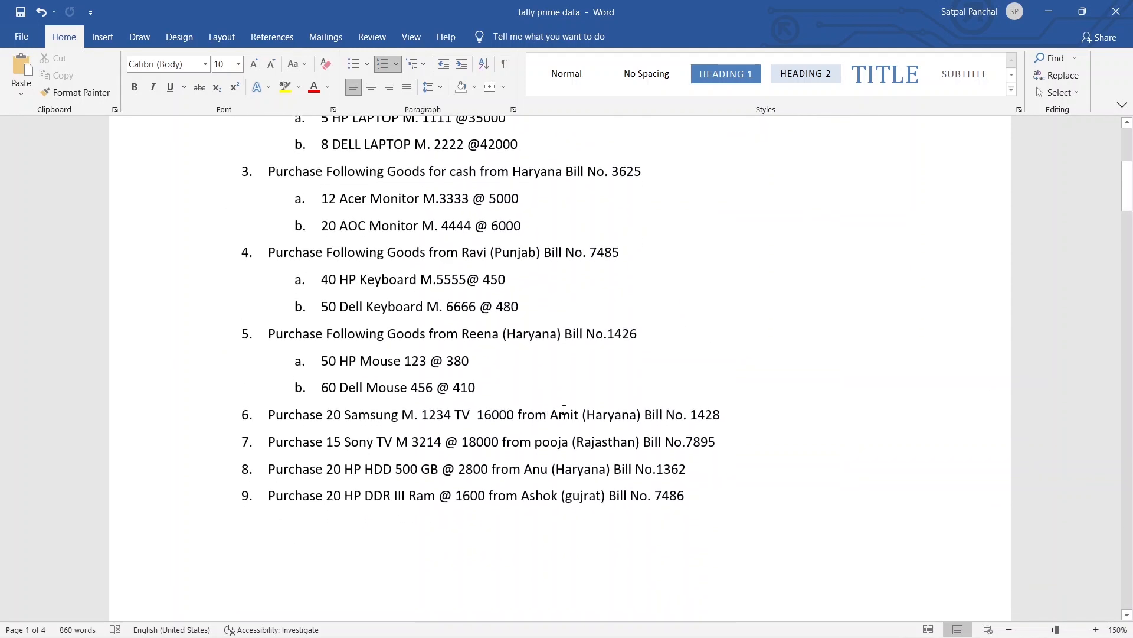
pyautogui.scroll(-12, 423, 391)
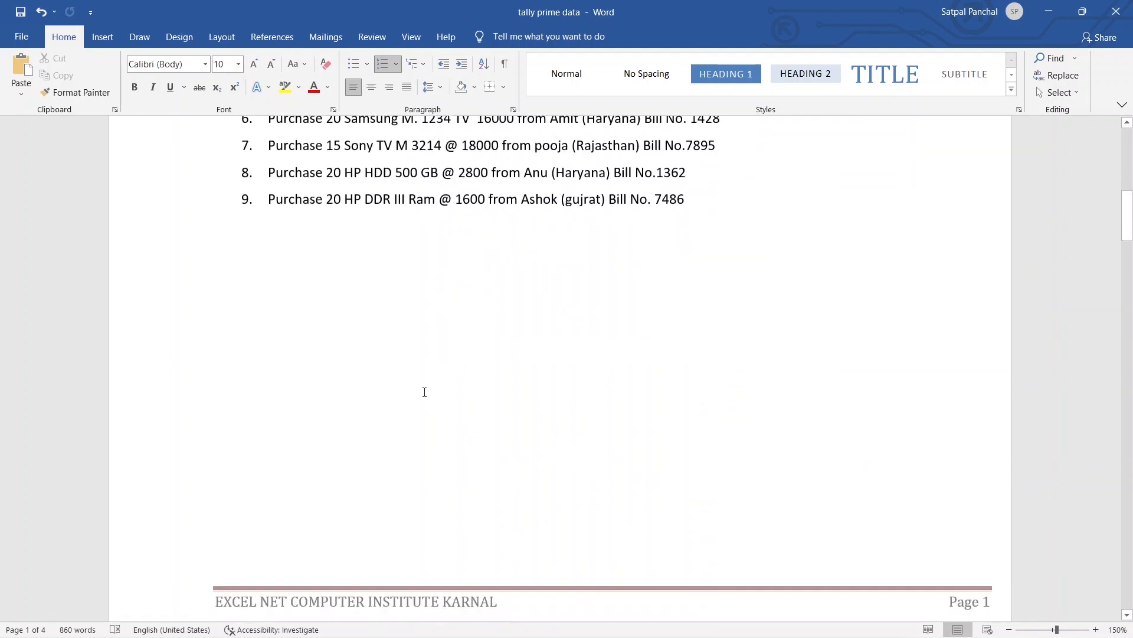
pyautogui.scroll(-6, 478, 403)
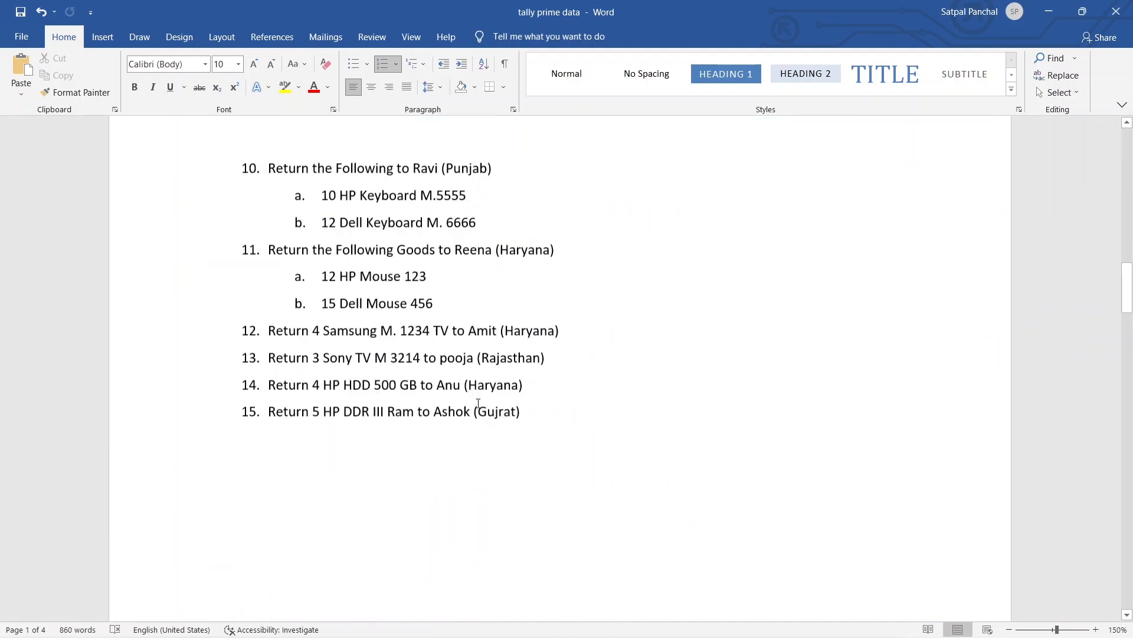
pyautogui.scroll(-4, 477, 413)
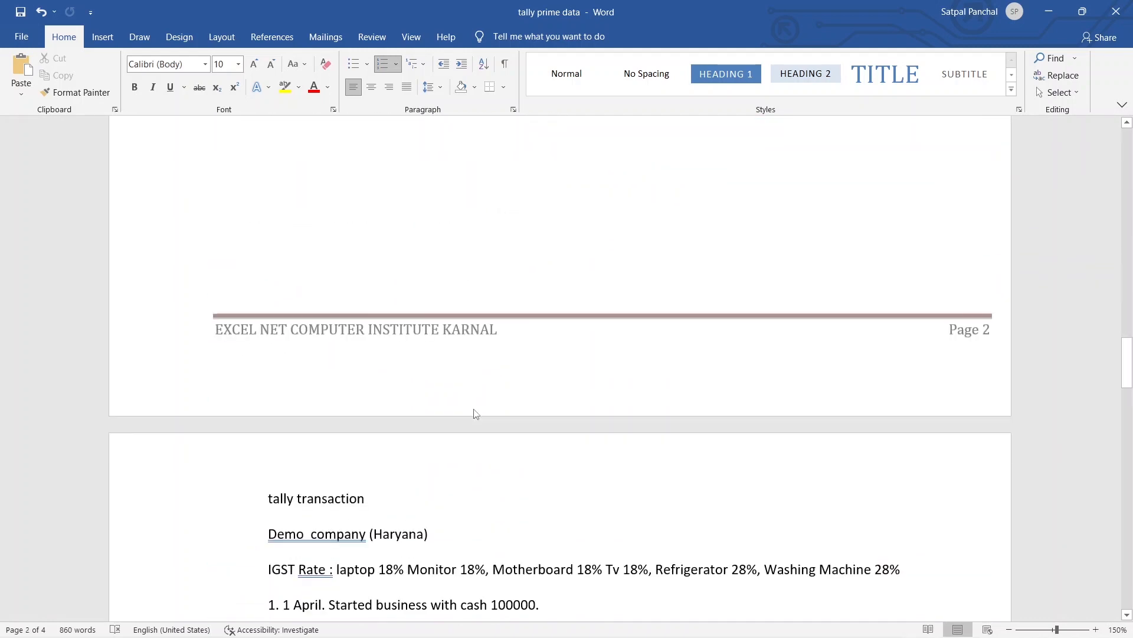
pyautogui.scroll(10, 477, 413)
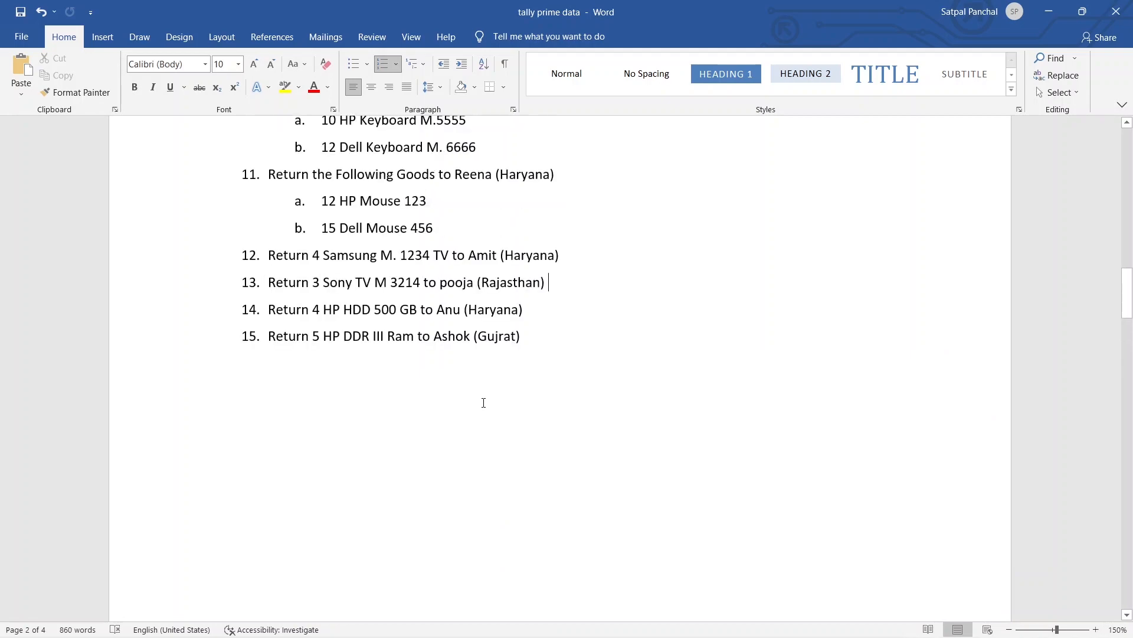
# Switch back to TallyPrime and quit the blank debit note to return to the Gateway of Tally.
pyautogui.hotkey('alt', 'Tab')
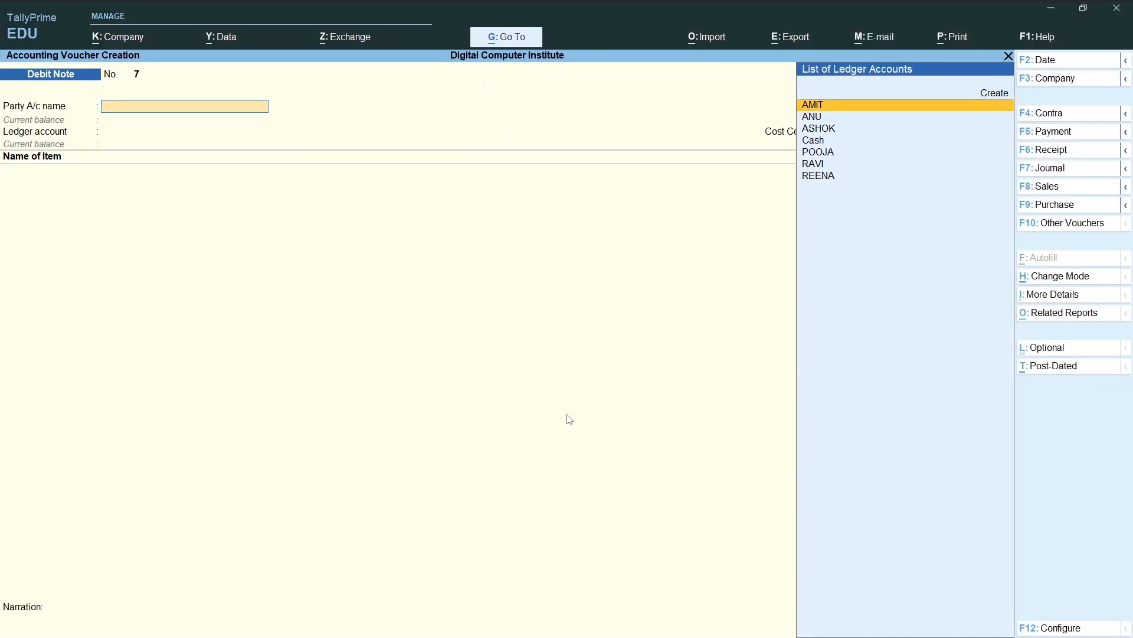
pyautogui.press('Escape')
pyautogui.press('y')
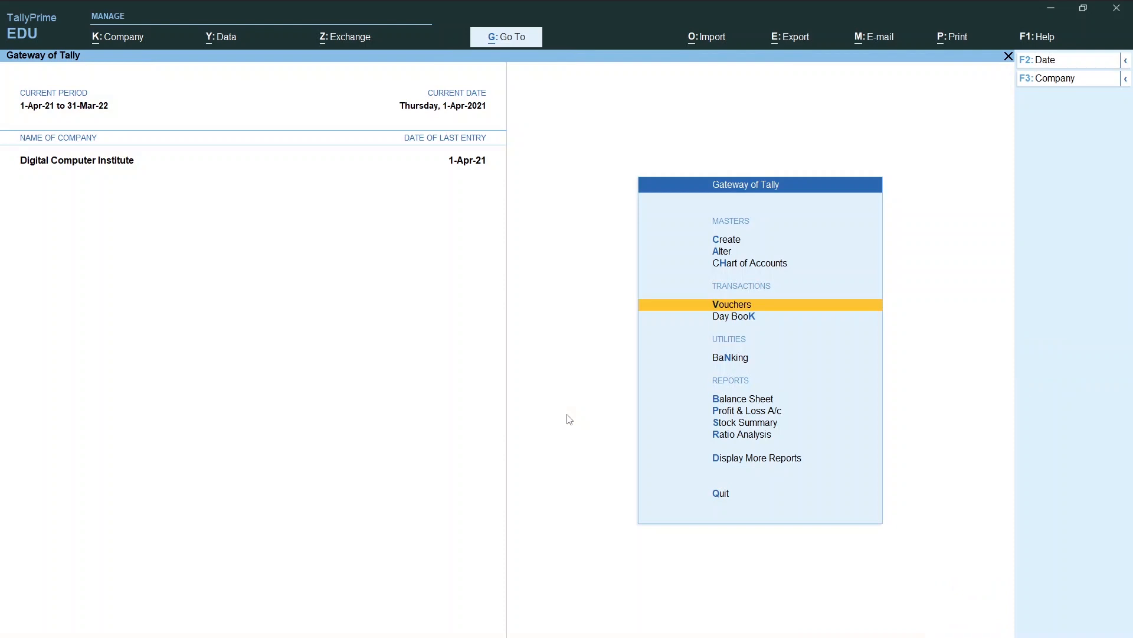
pyautogui.press('Down')
pyautogui.press('Down')
pyautogui.press('Down')
pyautogui.press('Down')
pyautogui.press('Down')
pyautogui.press('Down')
pyautogui.press('Down')
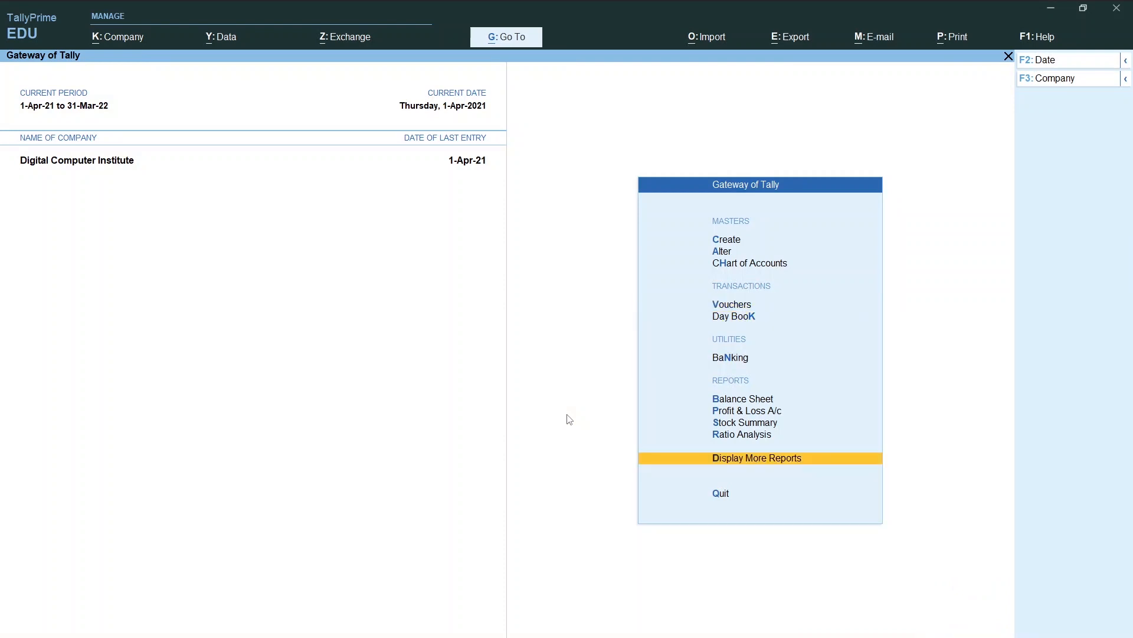
pyautogui.press('Return')
pyautogui.press('Down')
pyautogui.press('Down')
pyautogui.press('Down')
pyautogui.press('Down')
pyautogui.press('Down')
pyautogui.press('Down')
pyautogui.press('Down')
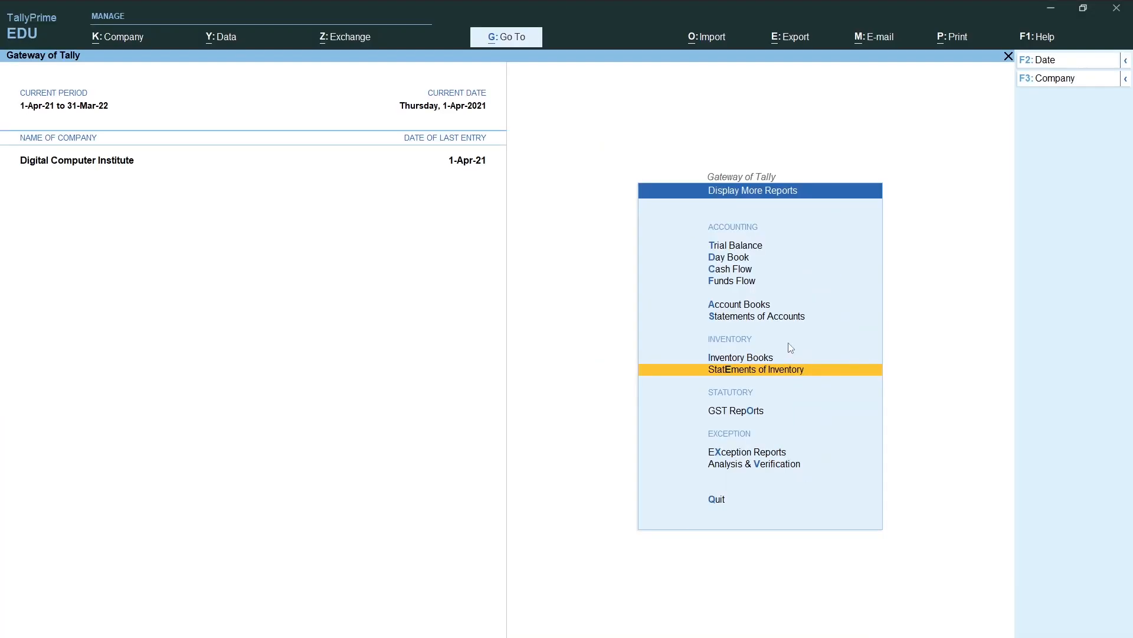
pyautogui.press('Escape')
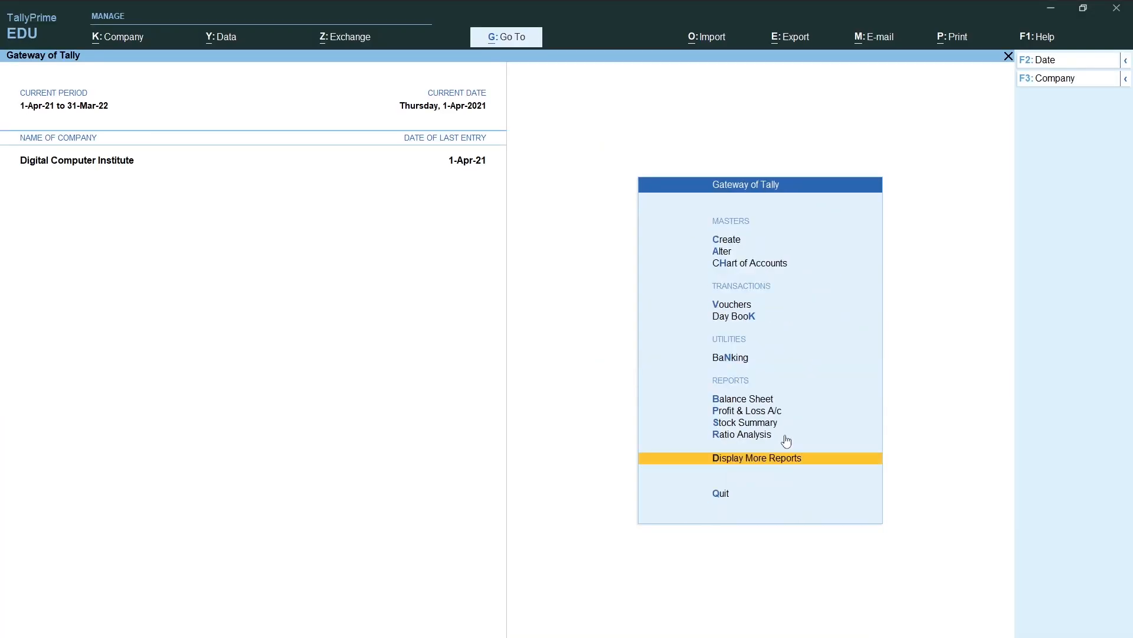
# Open the Stock Summary and drill down through the HDD group to the April vouchers of Hdd 500gb.
pyautogui.press('Up')
pyautogui.press('Up')
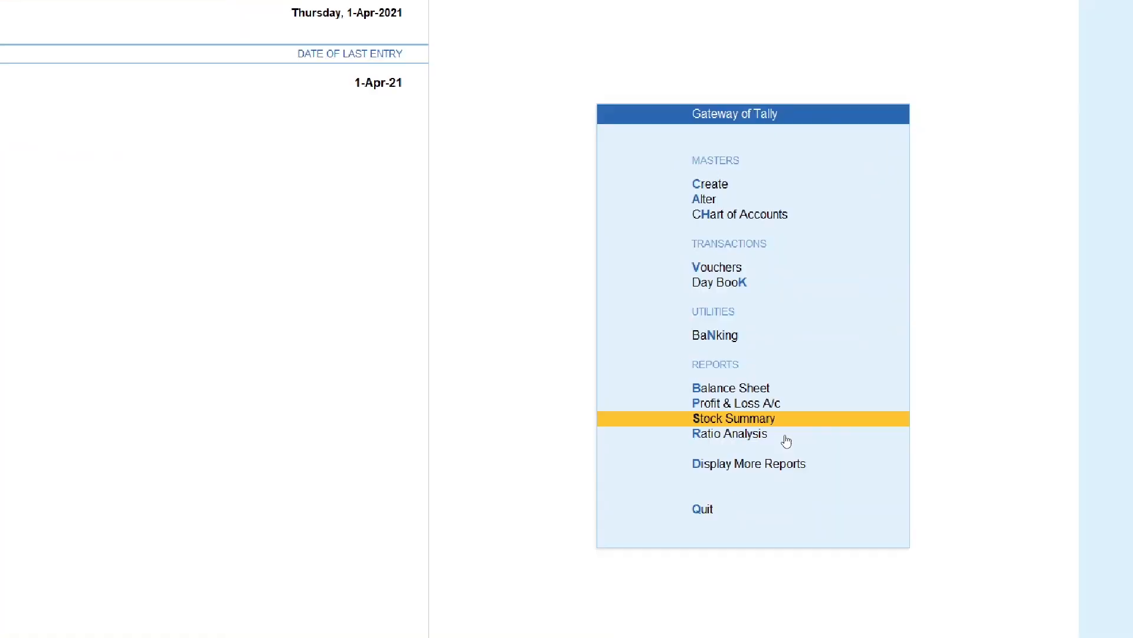
pyautogui.press('Return')
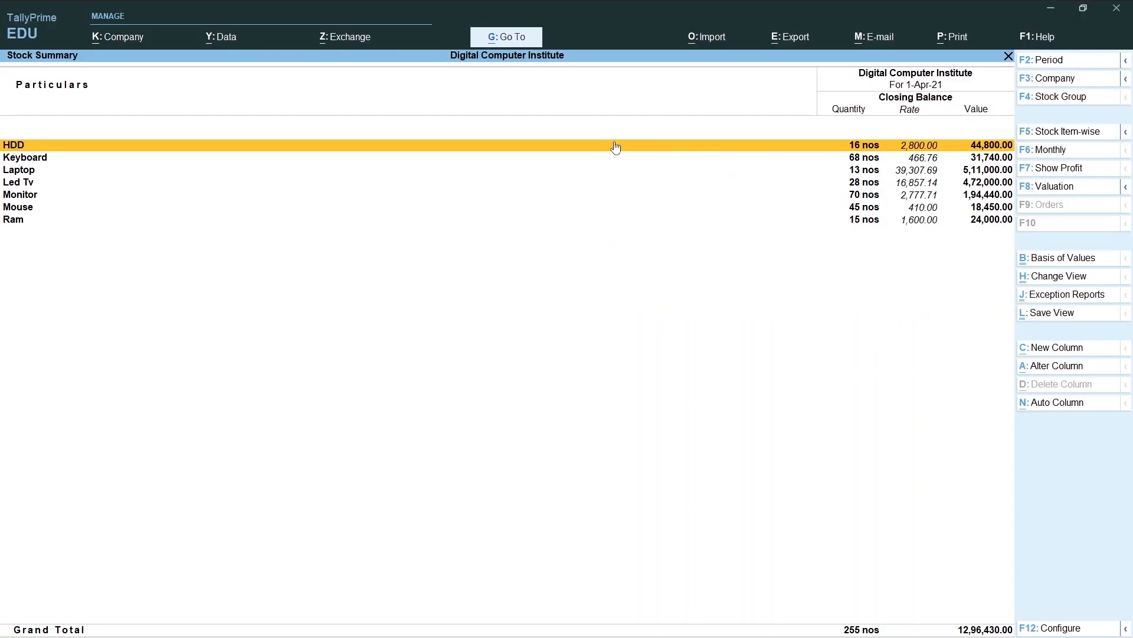
pyautogui.click(615, 147)
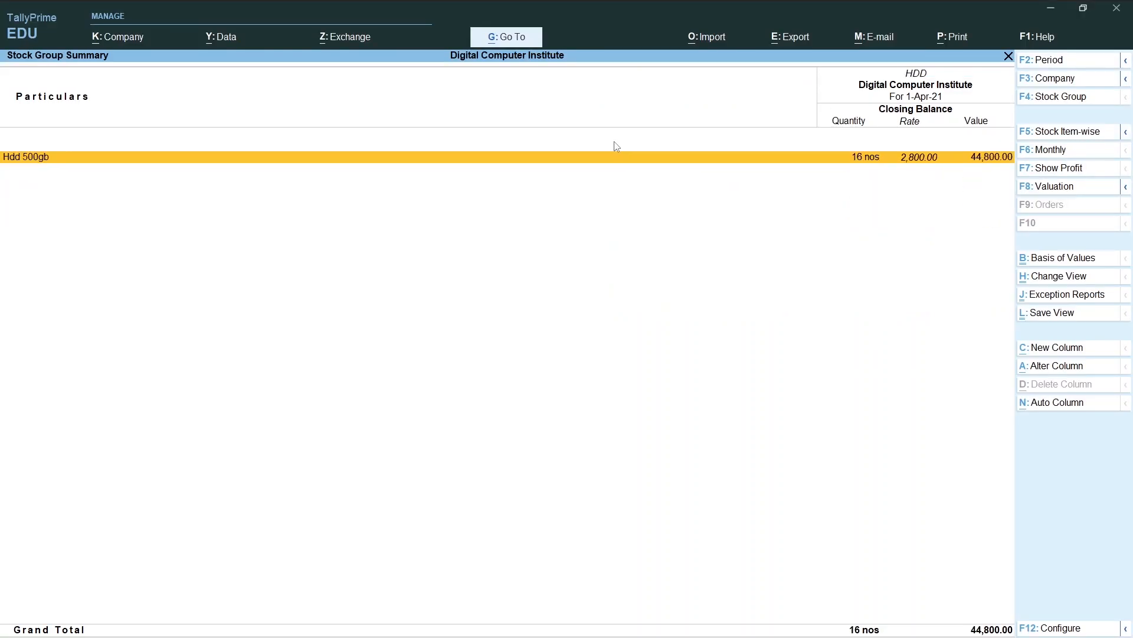
pyautogui.press('Return')
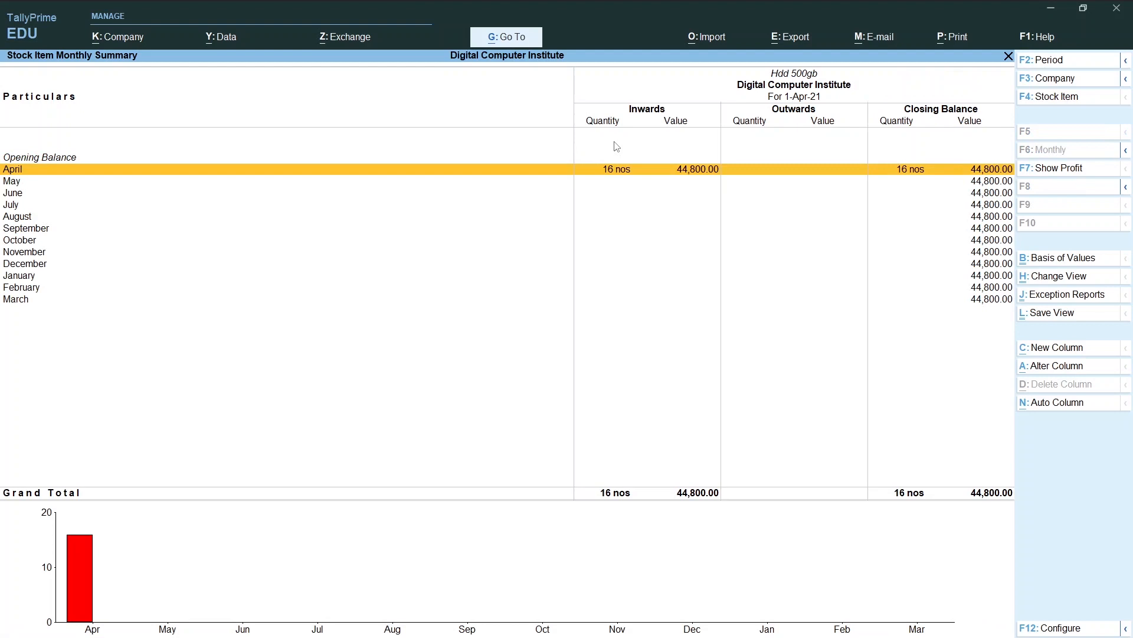
pyautogui.press('Return')
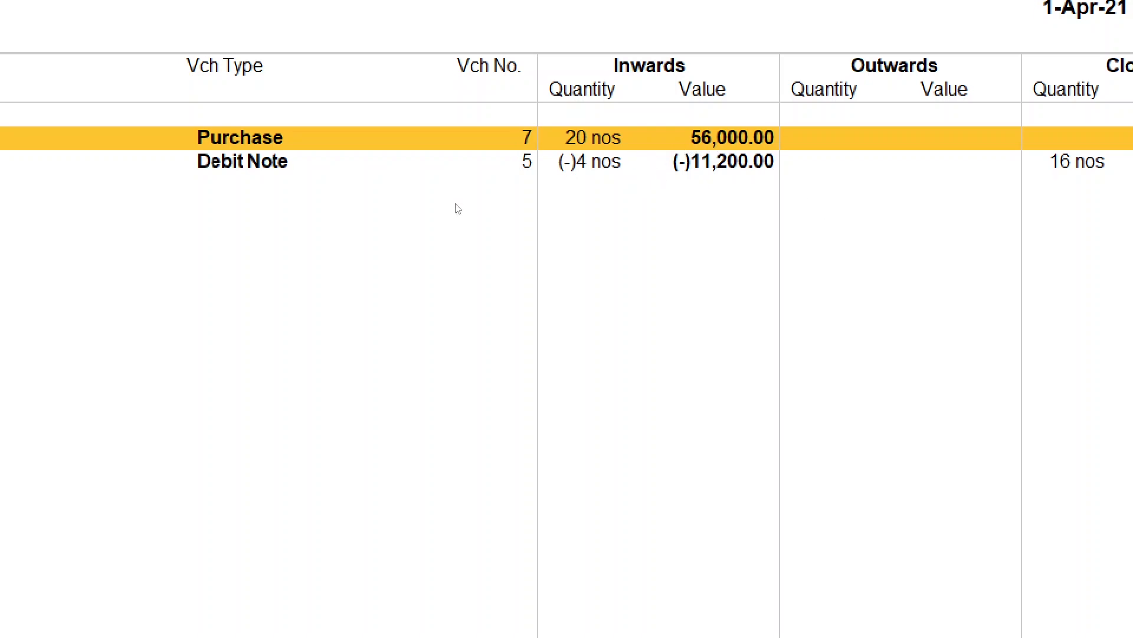
pyautogui.press('Down')
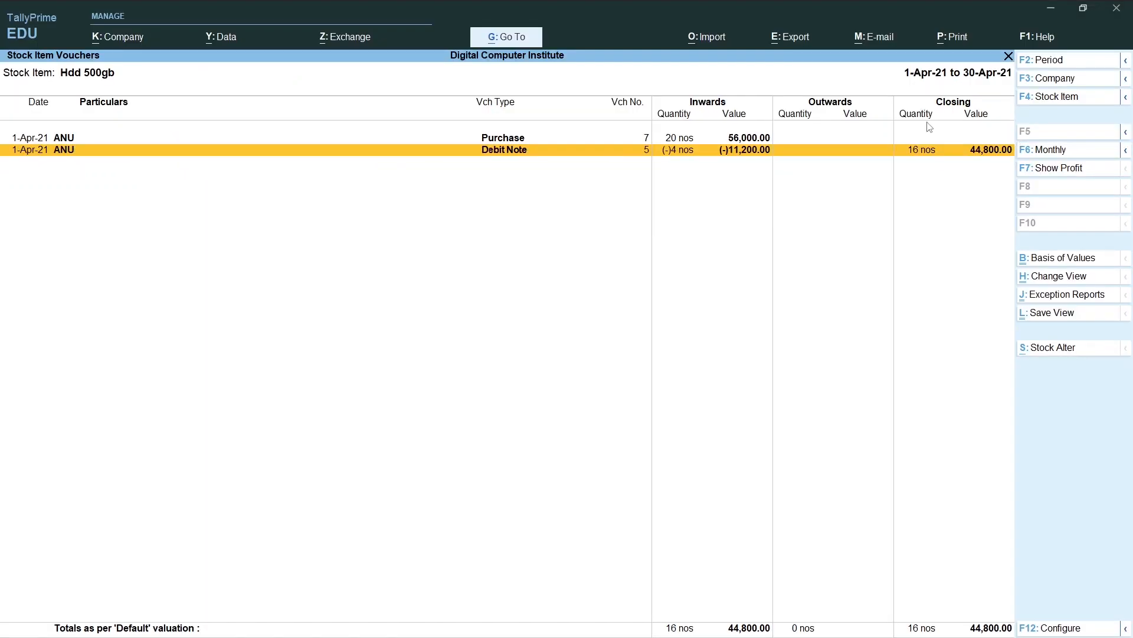
# Go back to the Stock Summary and drill down through the Mouse group to the April vouchers of Mouse M 456.
pyautogui.press('Escape')
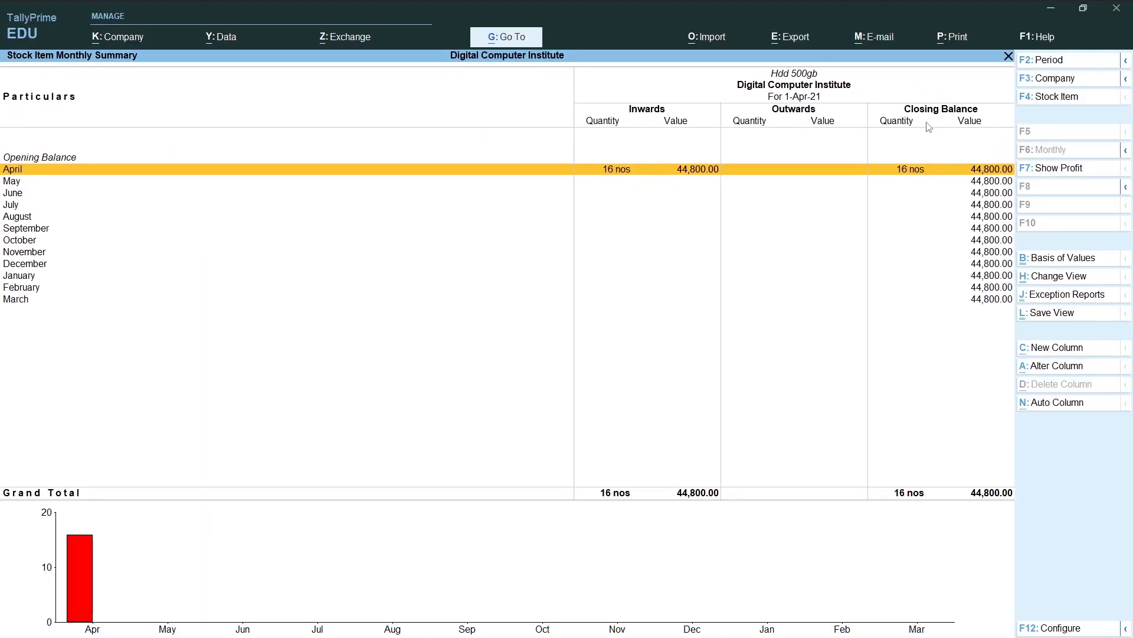
pyautogui.press('Escape')
pyautogui.press('Down')
pyautogui.press('Down')
pyautogui.press('Down')
pyautogui.press('Down')
pyautogui.press('Down')
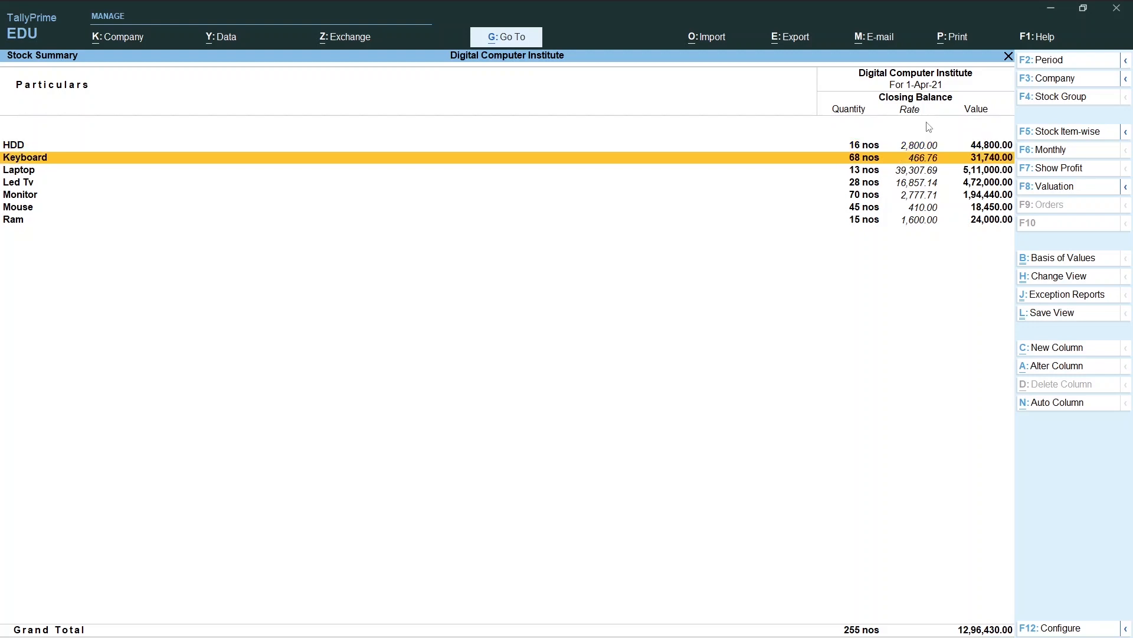
pyautogui.press('Up')
pyautogui.press('Up')
pyautogui.press('Up')
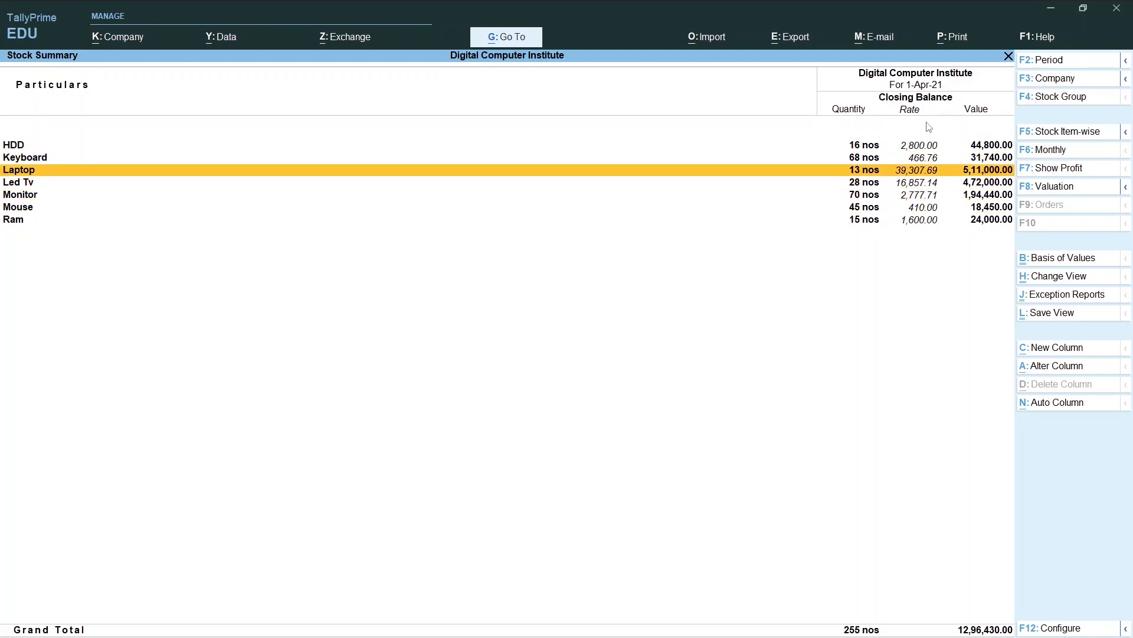
pyautogui.press('Down')
pyautogui.press('Down')
pyautogui.press('Down')
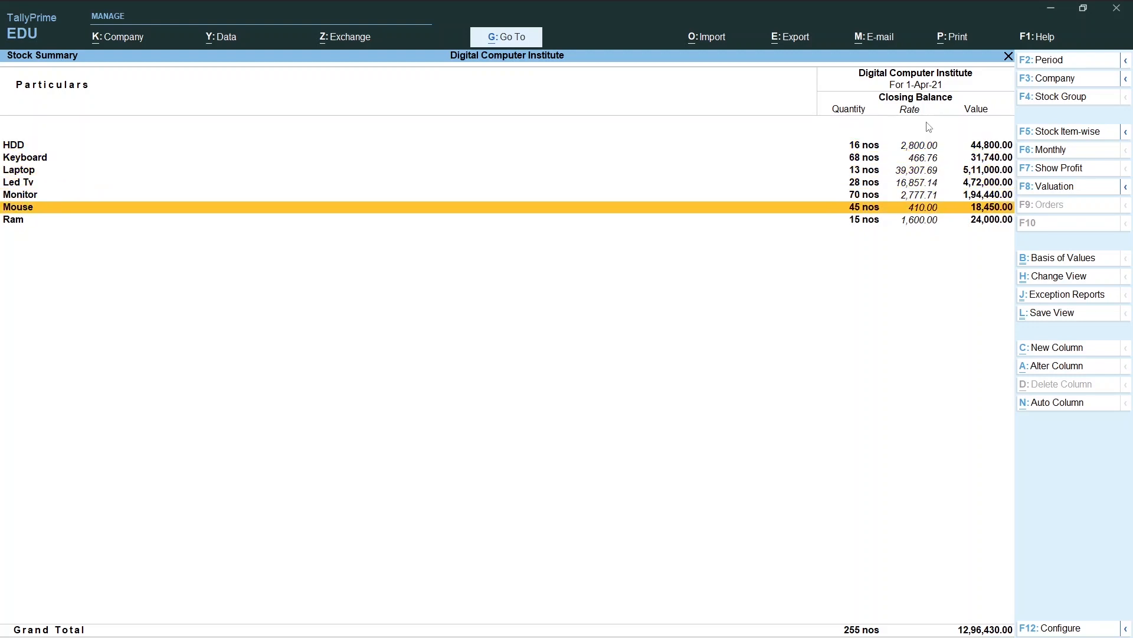
pyautogui.press('Return')
pyautogui.press('Return')
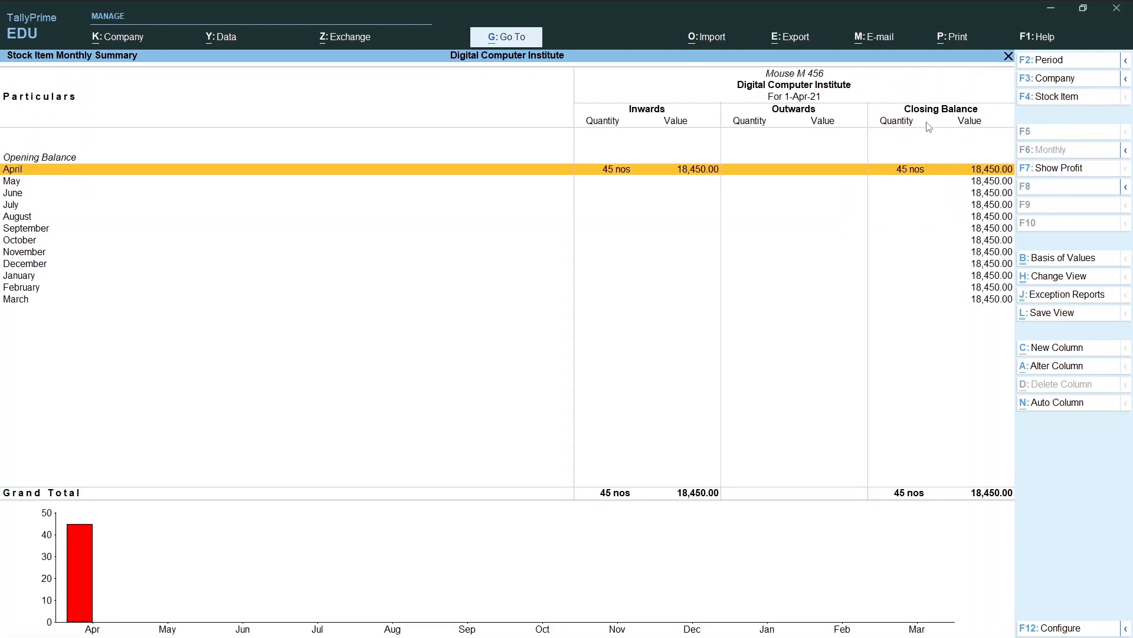
pyautogui.press('Return')
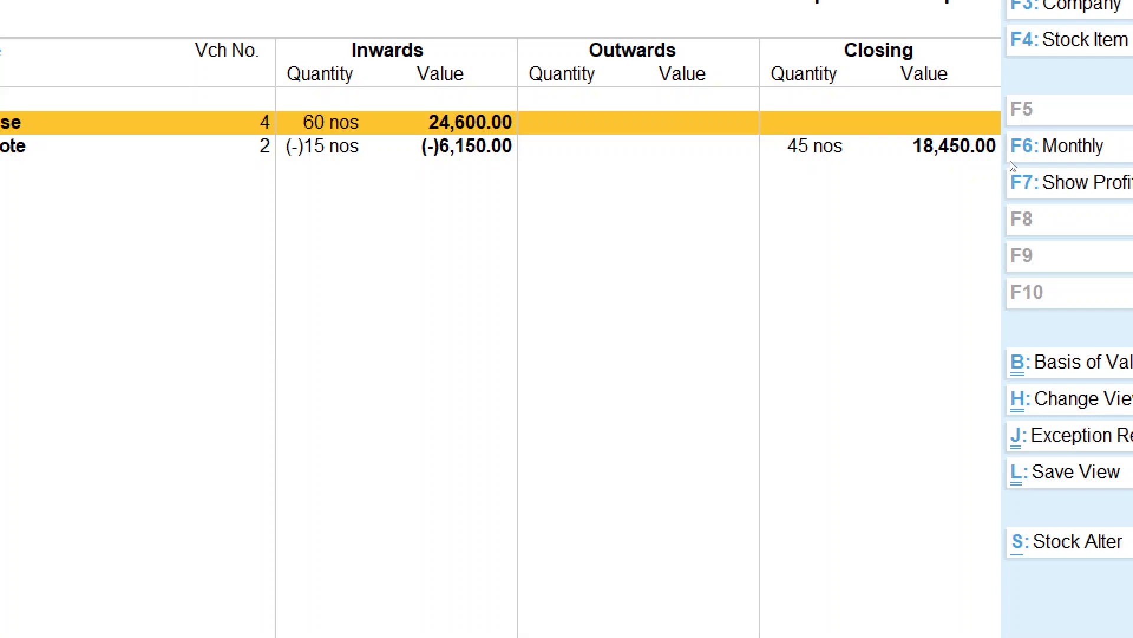
# Close the stock reports back to the Gateway of Tally and switch to the Word document.
pyautogui.press('Escape')
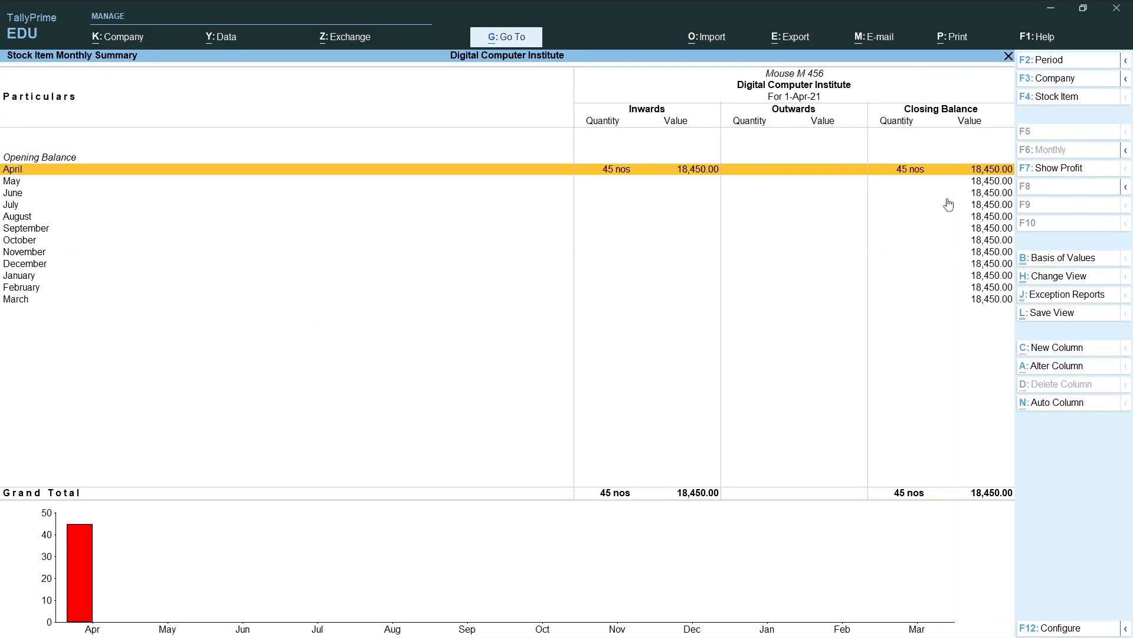
pyautogui.press('Escape')
pyautogui.press('Escape')
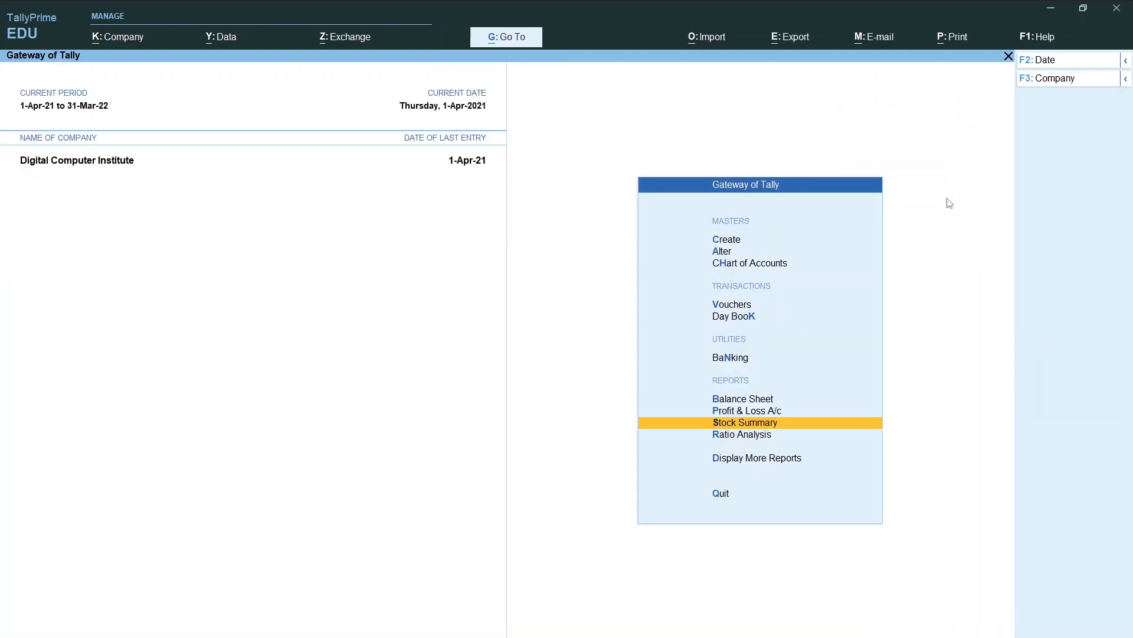
pyautogui.press('alt')
pyautogui.hotkey('alt', 'Tab')
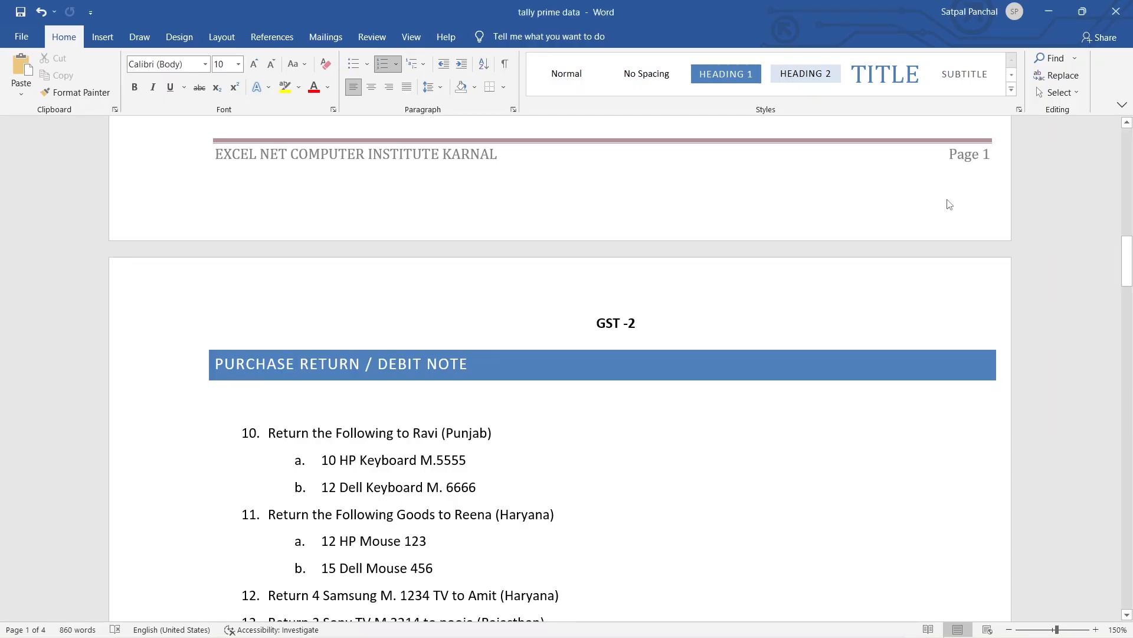
# Compare business entries 1 to 9 under GST-1 with purchase return entries 10 to 15 under GST-2 in the document.
pyautogui.scroll(-2, 835, 294)
pyautogui.scroll(-2, 714, 317)
pyautogui.scroll(14, 696, 324)
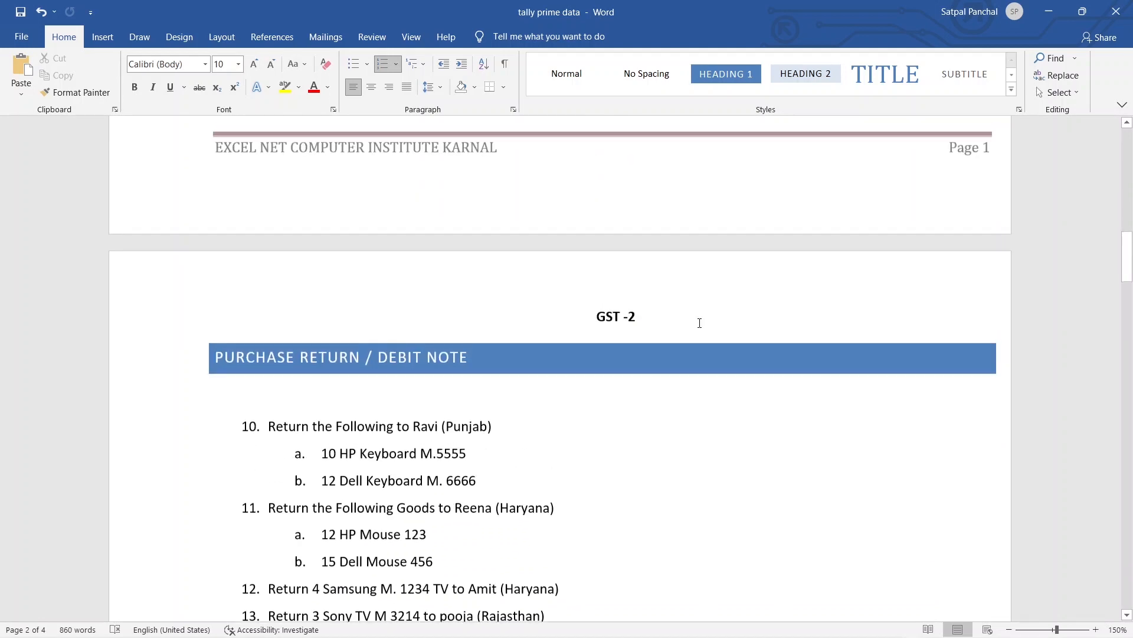
pyautogui.scroll(7, 700, 323)
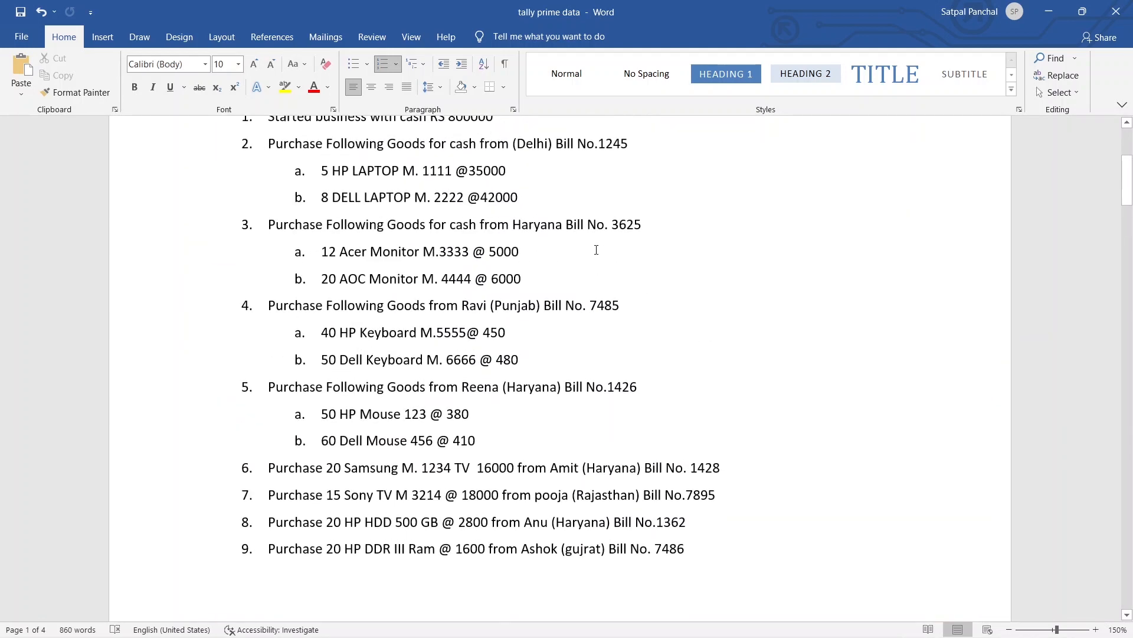
pyautogui.scroll(1, 653, 258)
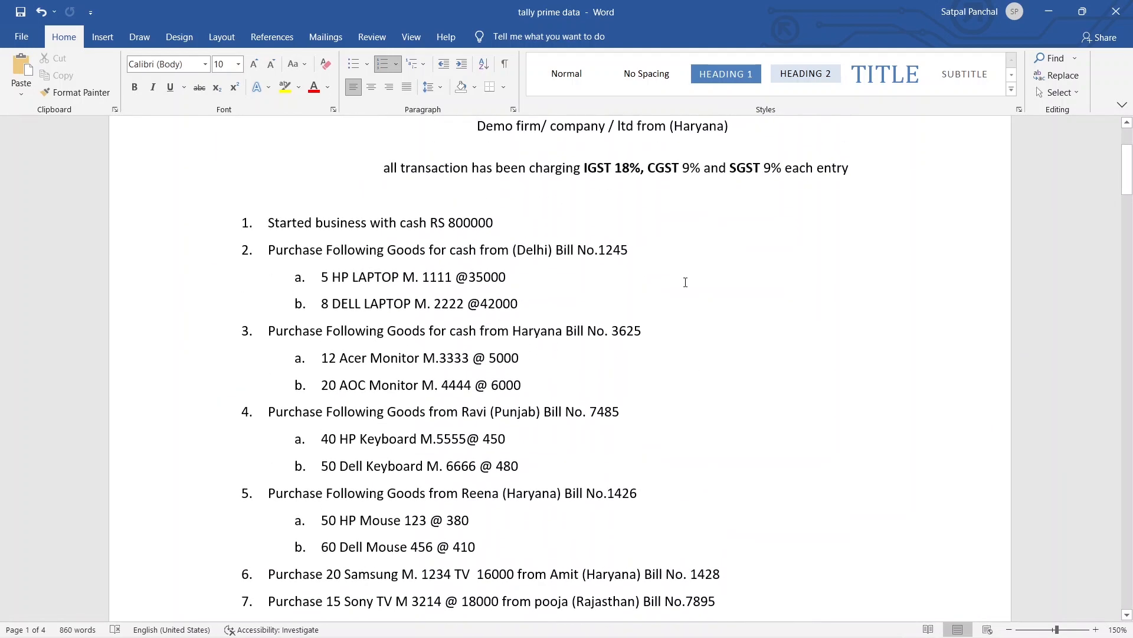
pyautogui.scroll(-2, 683, 281)
pyautogui.scroll(-1, 684, 284)
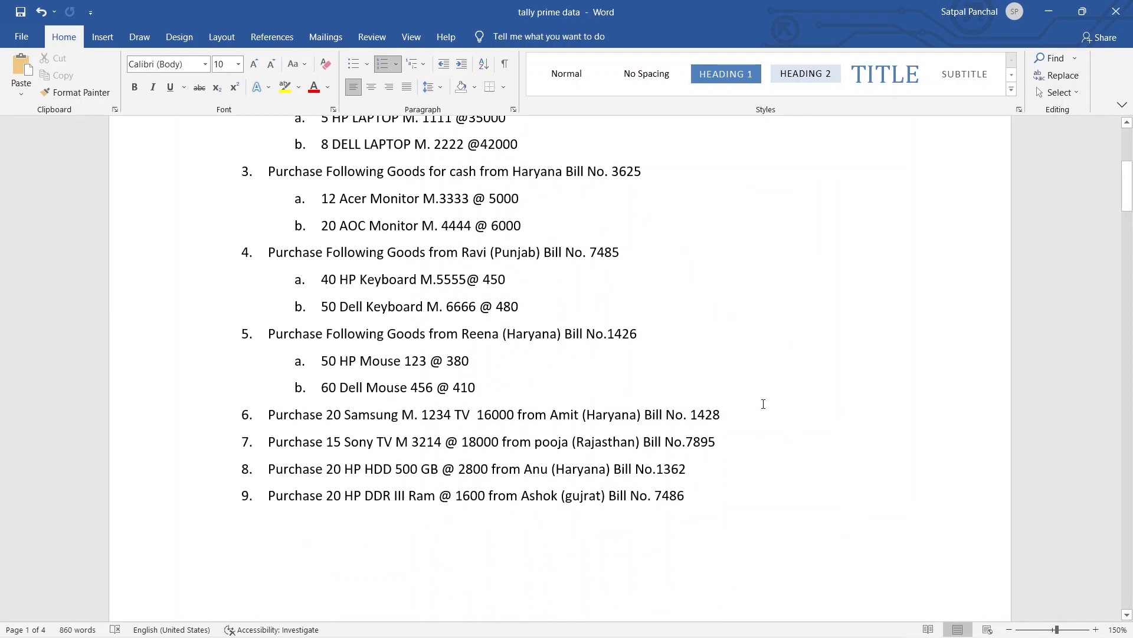
pyautogui.scroll(2, 744, 387)
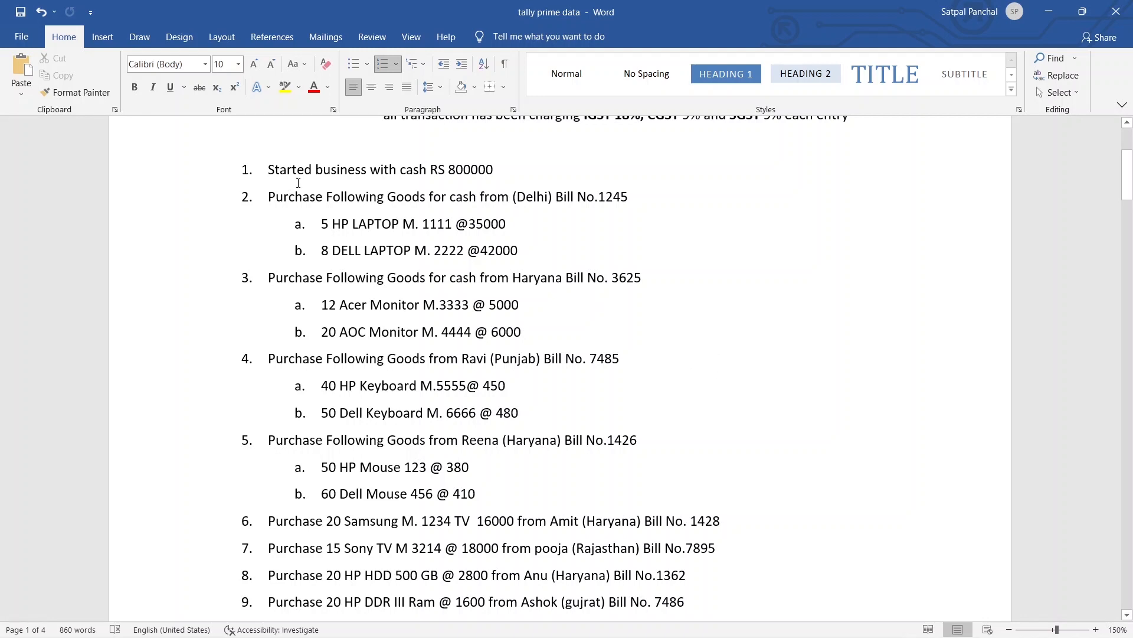
pyautogui.scroll(-15, 583, 363)
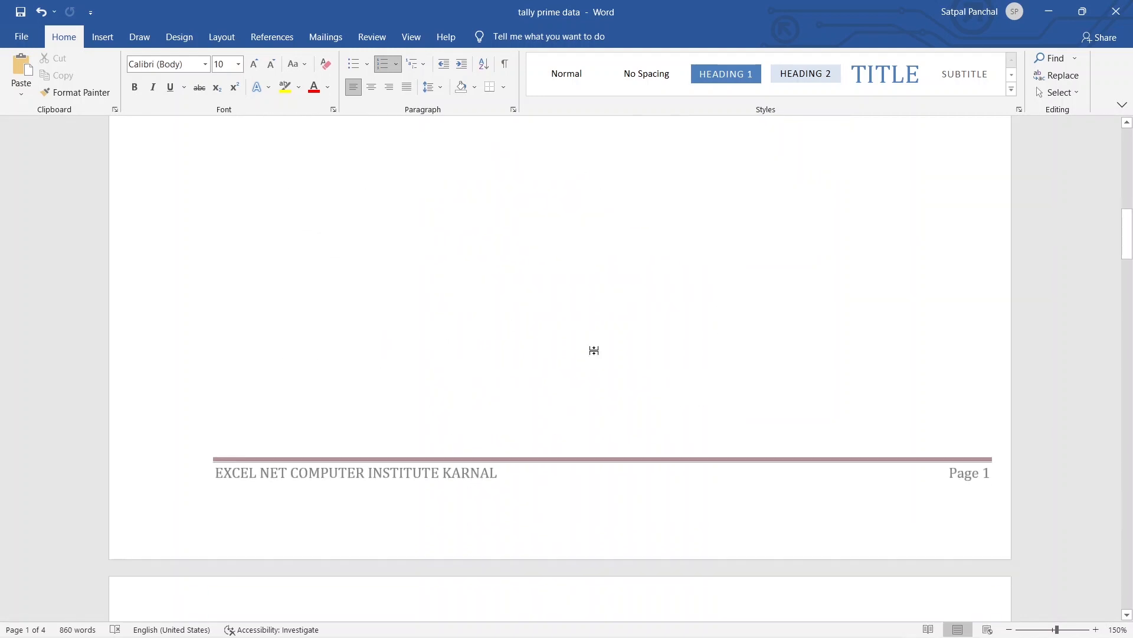
pyautogui.scroll(-4, 504, 356)
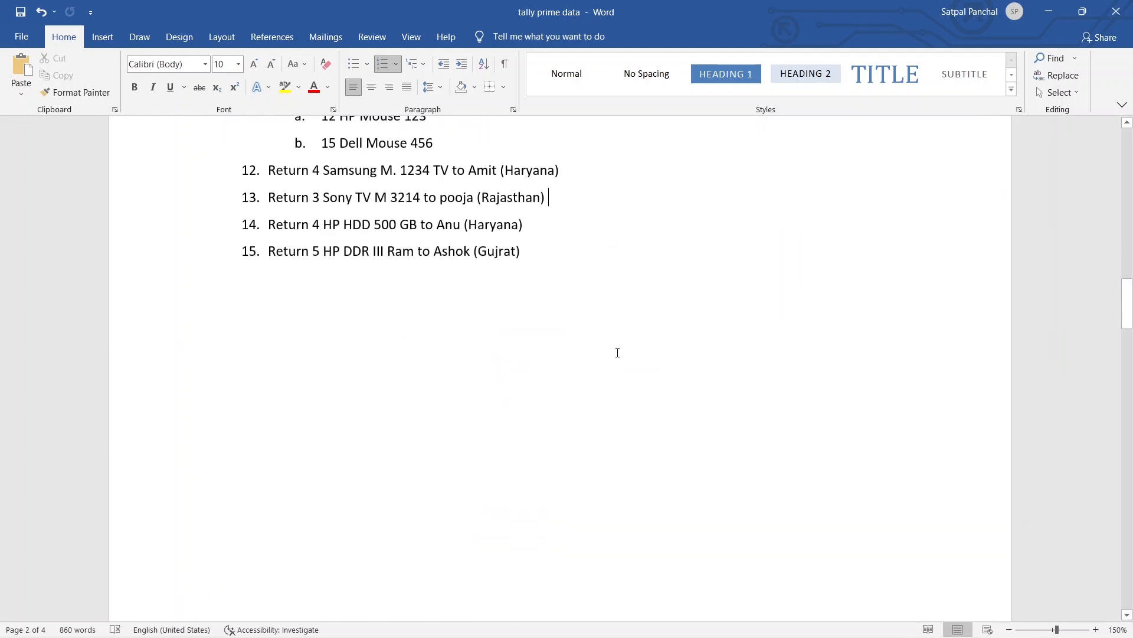
pyautogui.scroll(-1, 620, 352)
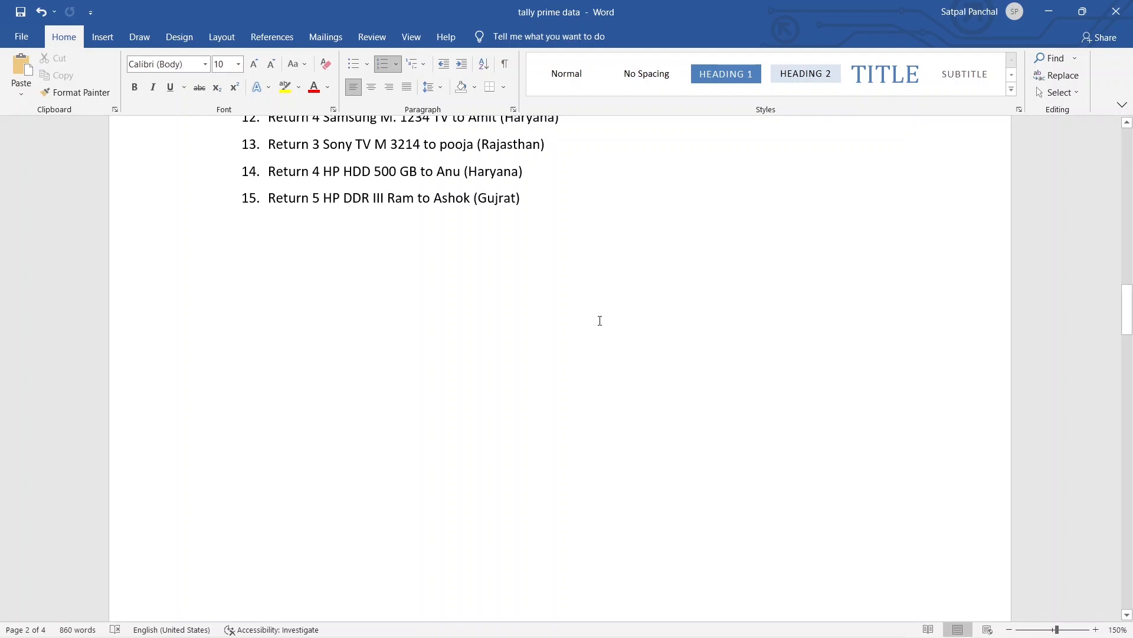
pyautogui.scroll(20, 612, 320)
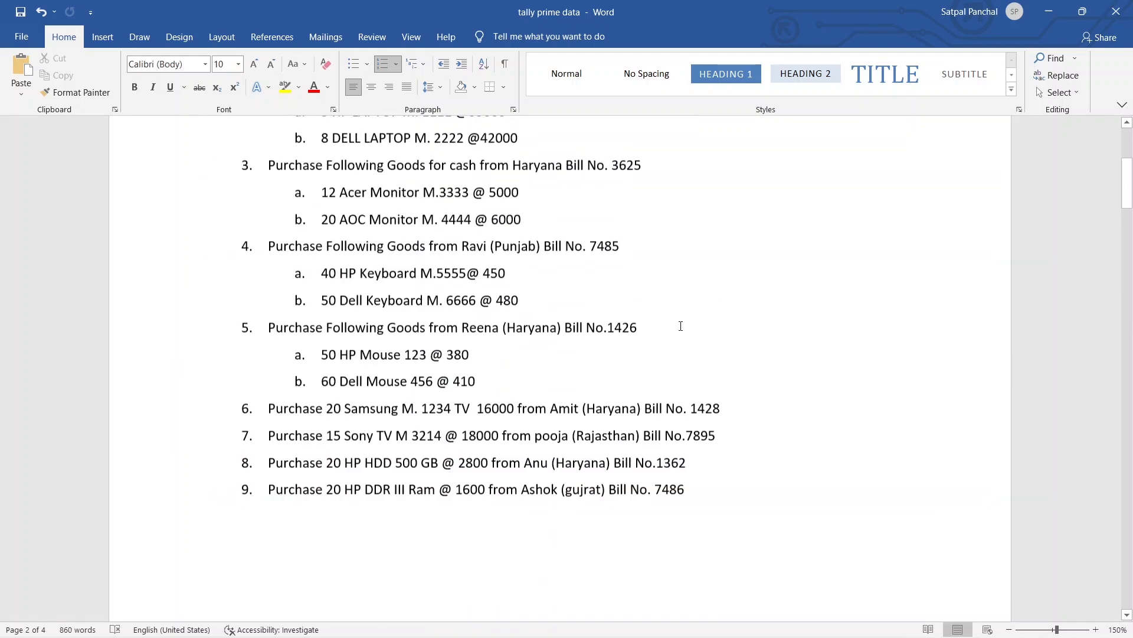
pyautogui.scroll(-3, 680, 326)
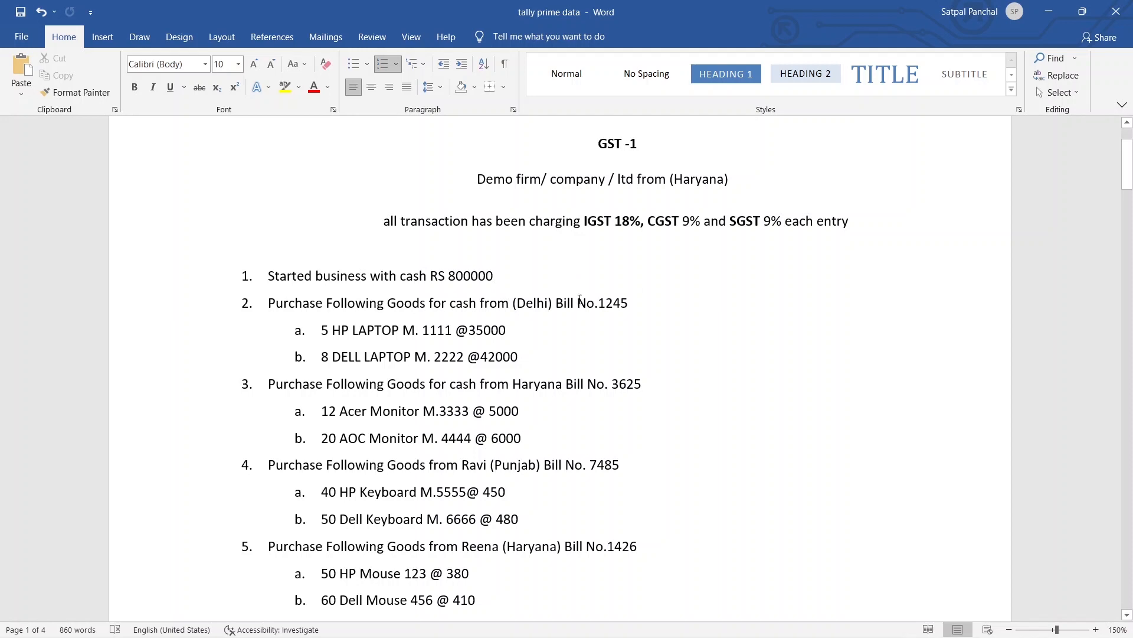
pyautogui.scroll(-10, 580, 300)
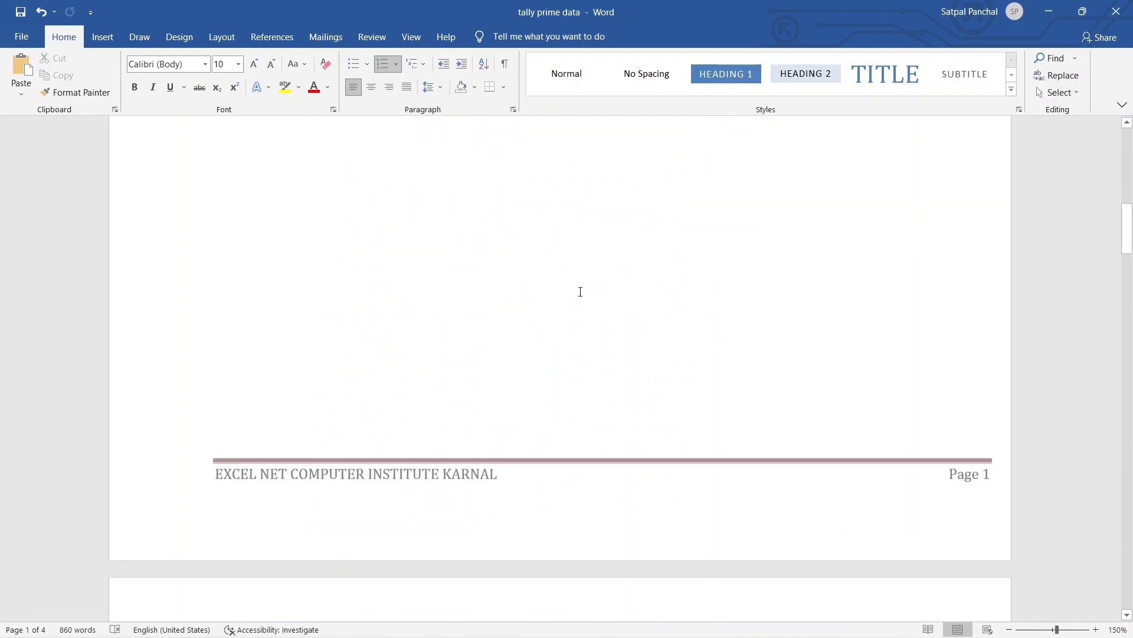
pyautogui.scroll(-8, 580, 292)
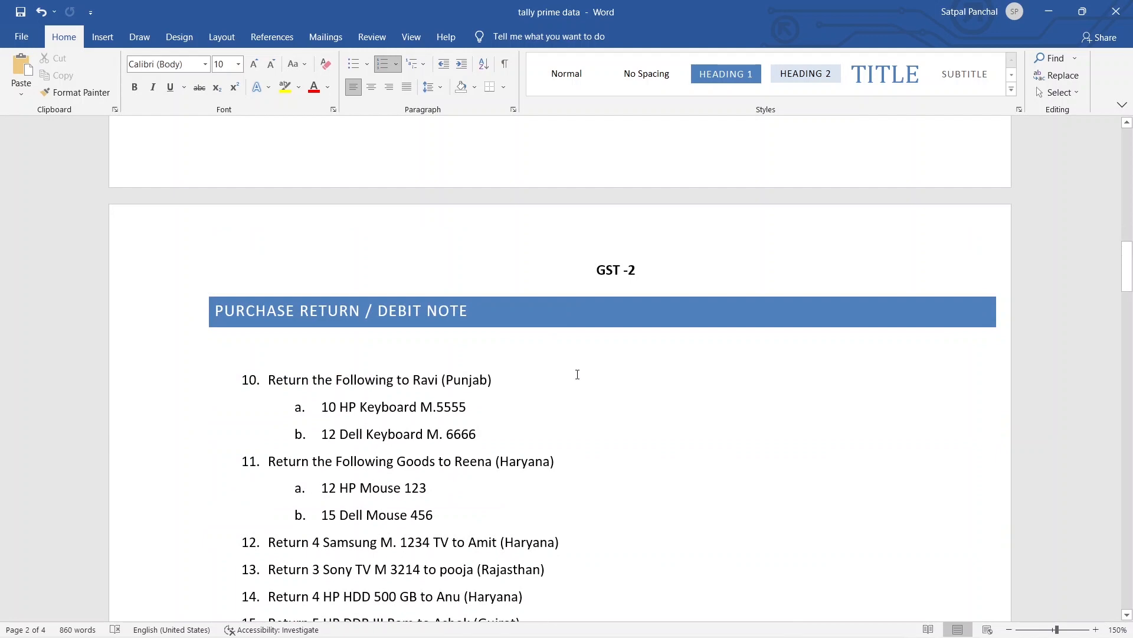
pyautogui.scroll(-3, 577, 375)
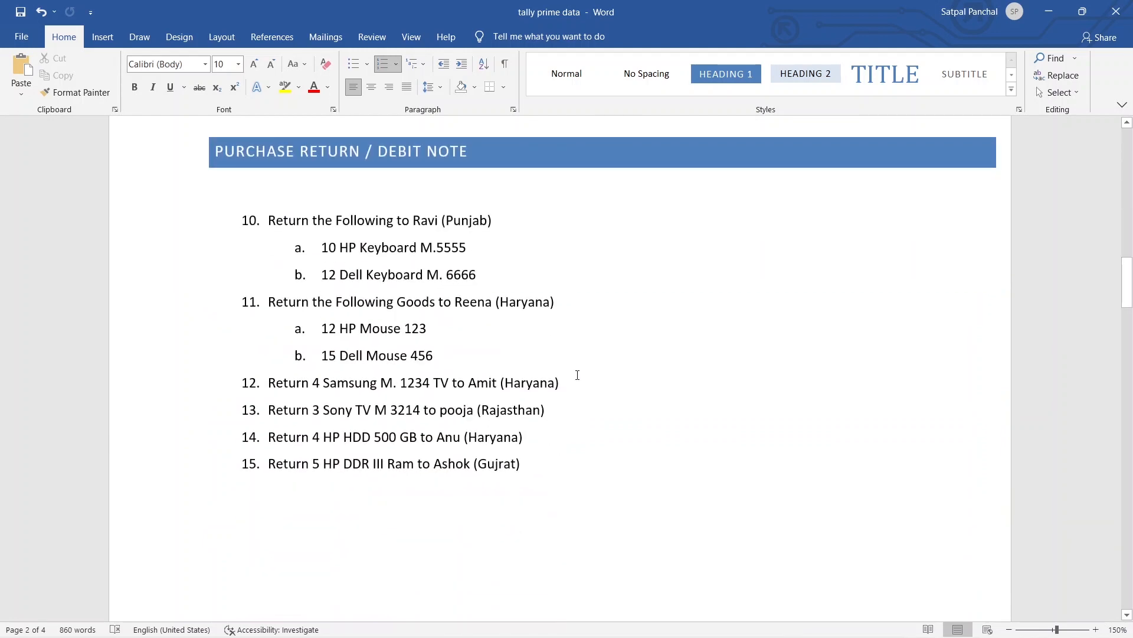